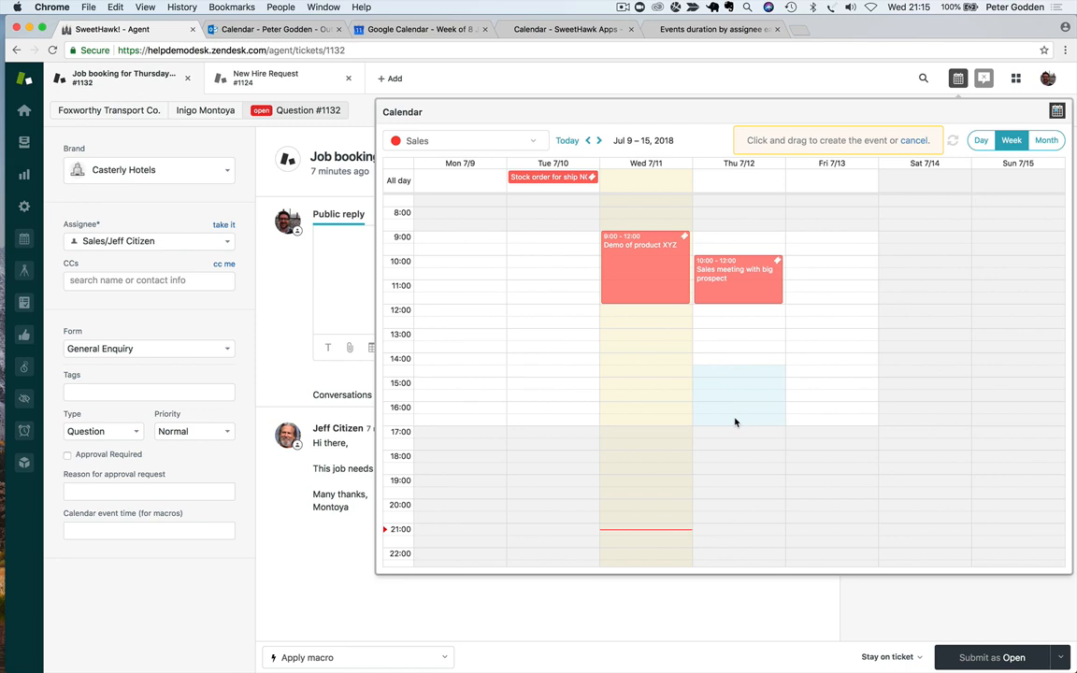
# Book the ticket's event in the Sales calendar for Thursday, July 12, 14:30 to 17:00, submit the ticket as Open, and check the calendar.
pyautogui.moveTo(735, 422); pyautogui.dragTo(736, 423)
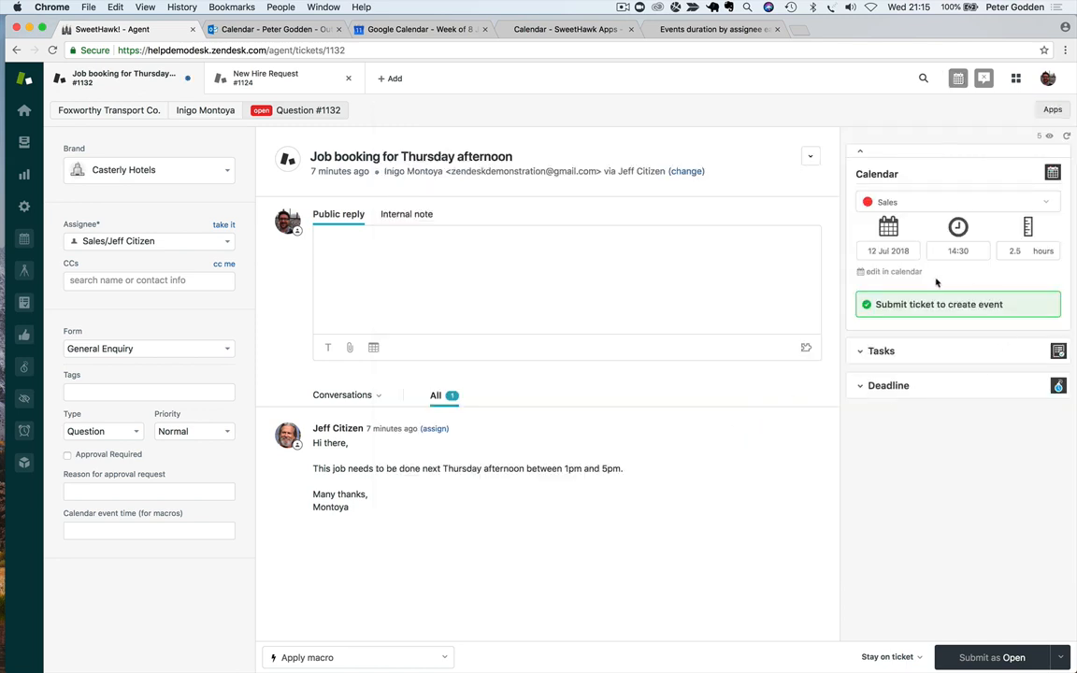
pyautogui.click(993, 659)
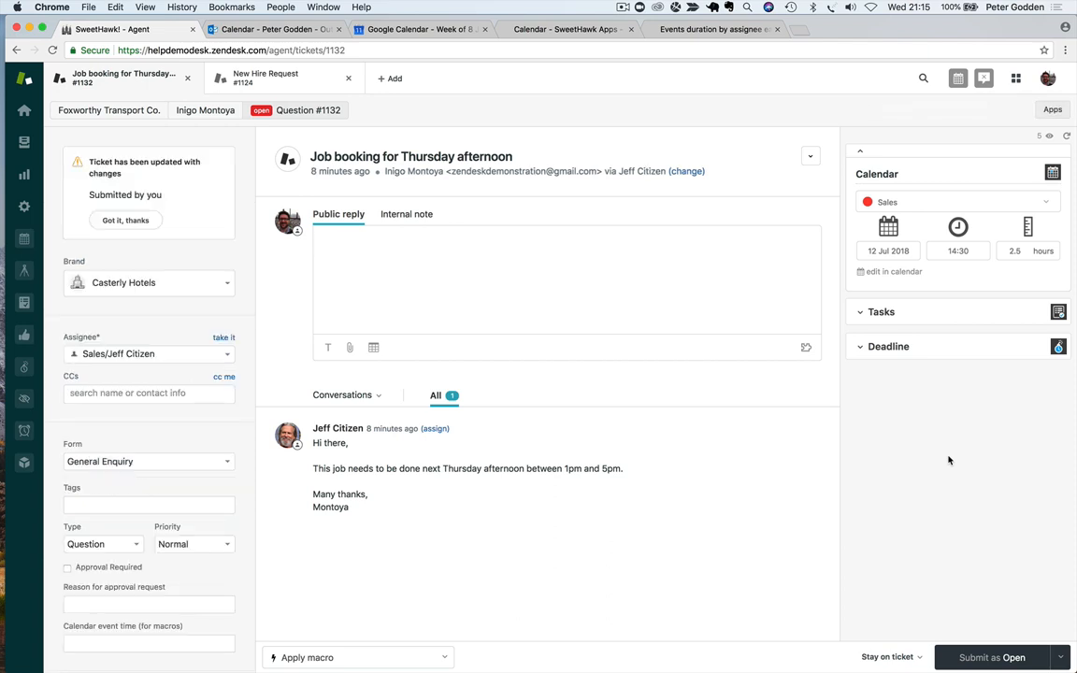
pyautogui.click(959, 79)
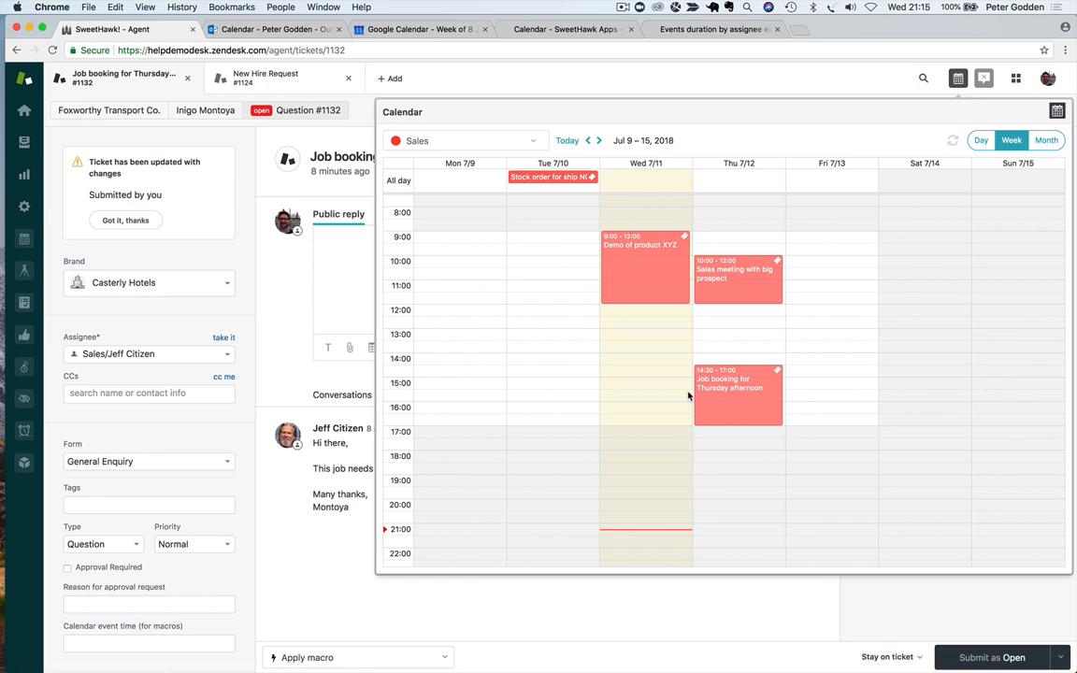
# In the Support calendar, move Wednesday's Job booking event to Thursday, July 12, 9:30 to 11:00, and submit its ticket as Open.
pyautogui.click(533, 143)
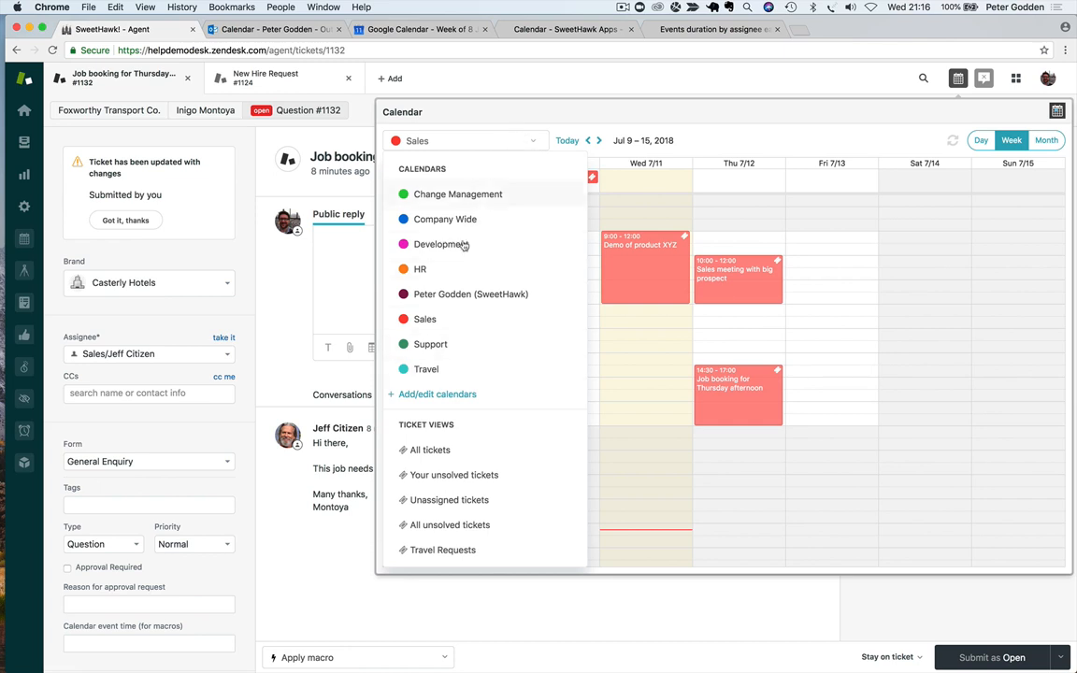
pyautogui.click(431, 345)
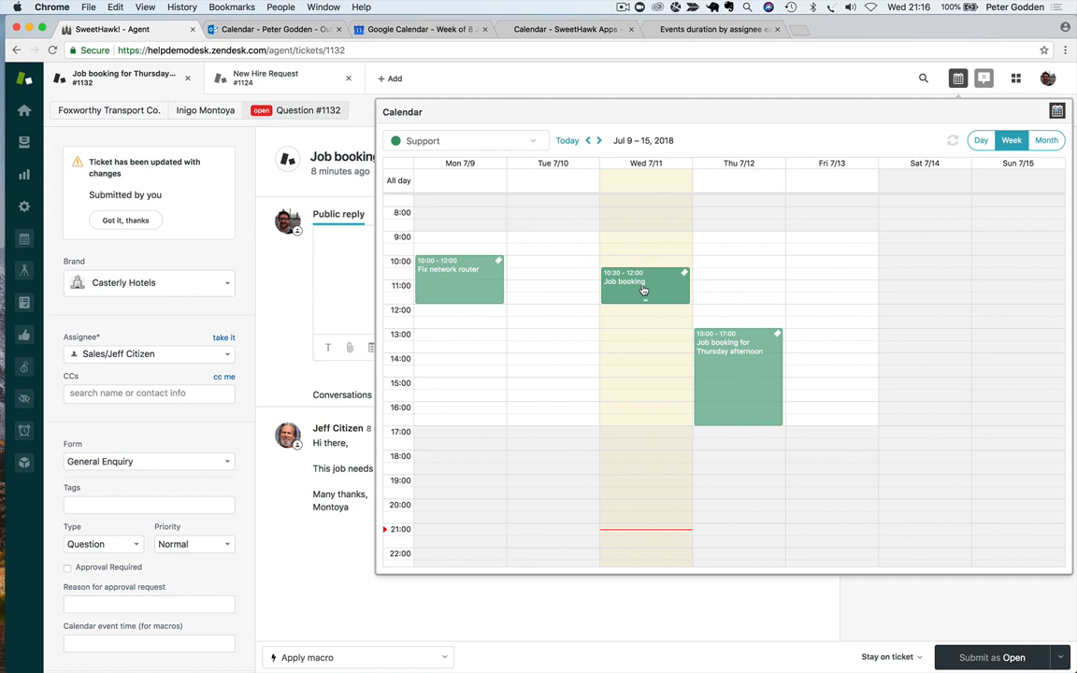
pyautogui.moveTo(643, 291); pyautogui.dragTo(730, 270)
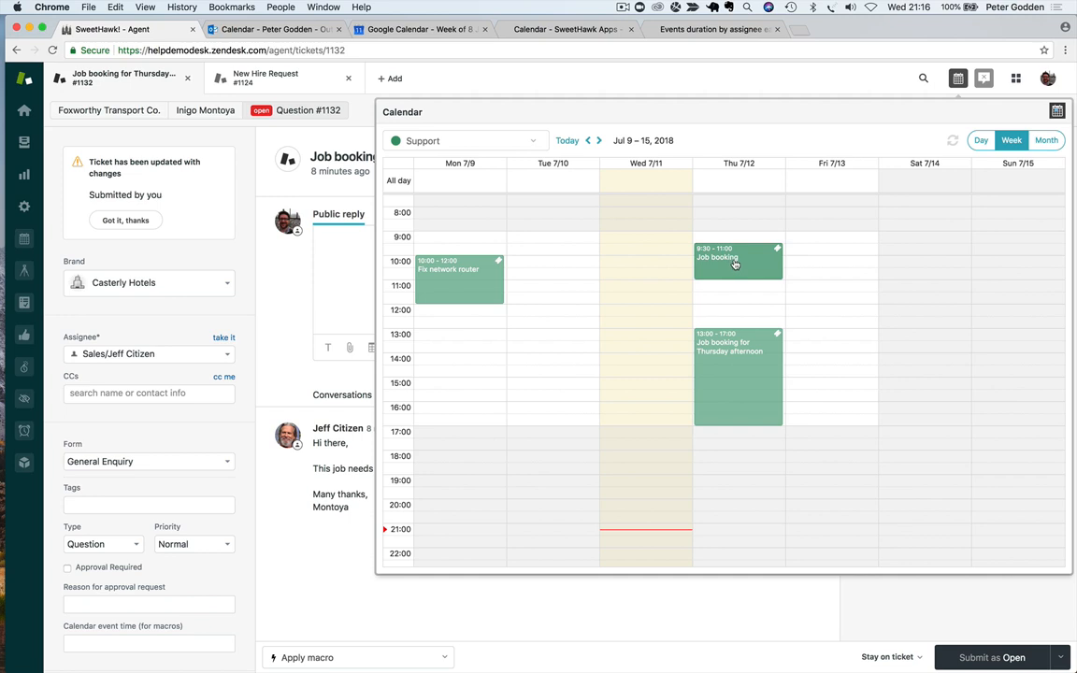
pyautogui.click(734, 265)
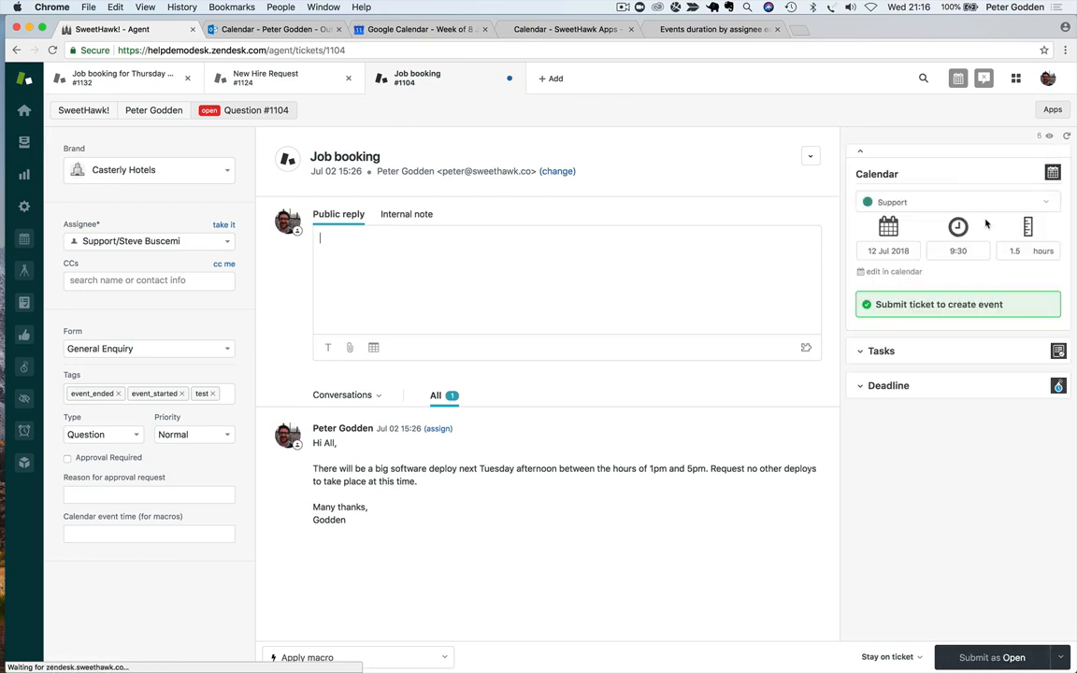
pyautogui.click(1003, 657)
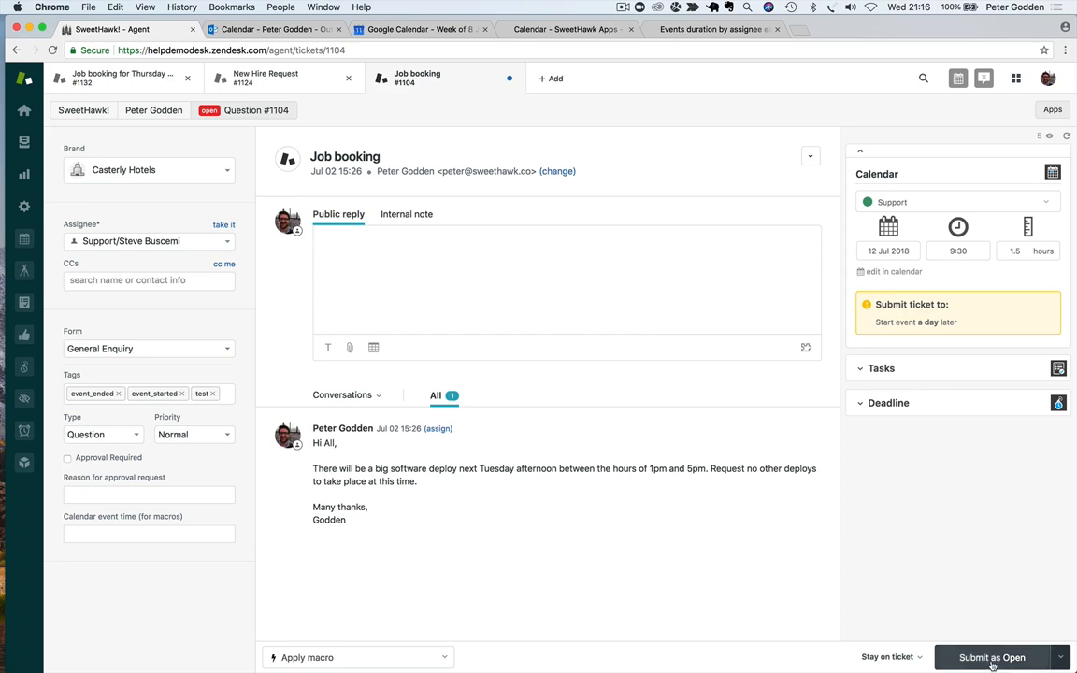
# Reschedule the Job booking event to Wednesday, July 11, 11:00 to 14:30, and submit its ticket as Open.
pyautogui.click(957, 80)
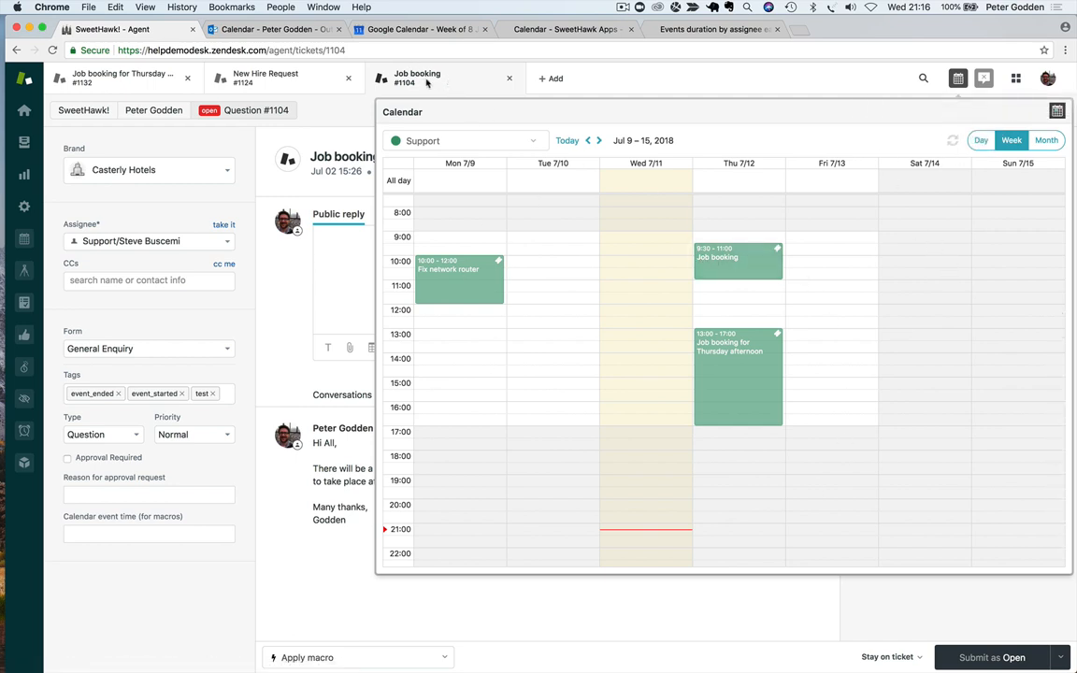
pyautogui.moveTo(750, 269); pyautogui.dragTo(656, 317)
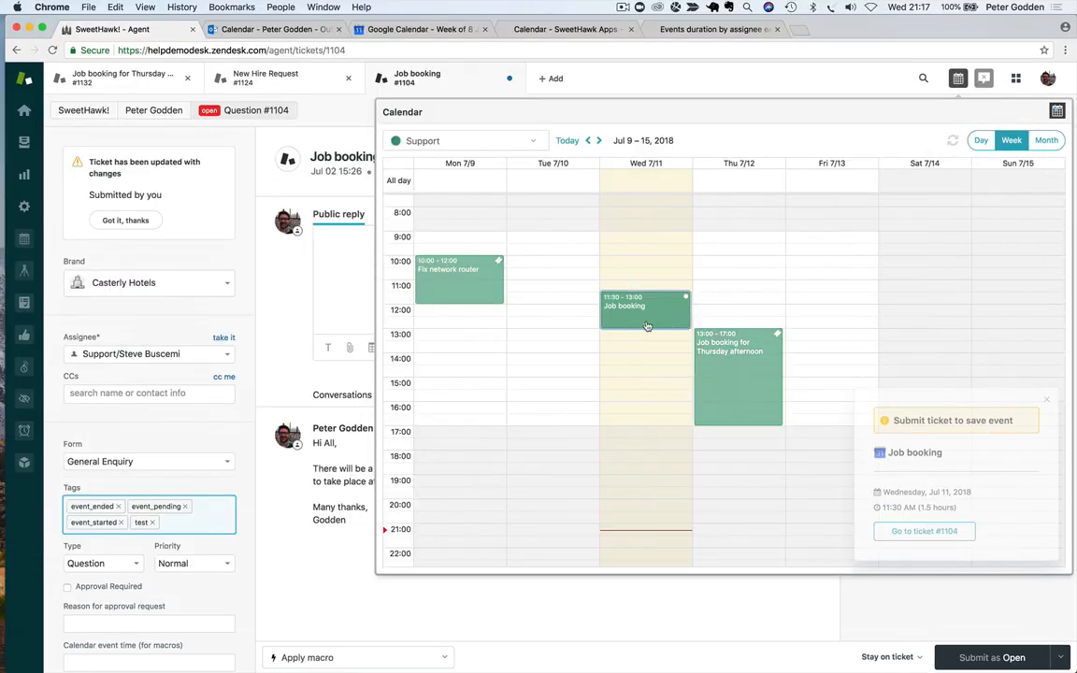
pyautogui.moveTo(647, 325); pyautogui.dragTo(645, 314)
pyautogui.moveTo(645, 372); pyautogui.dragTo(645, 370)
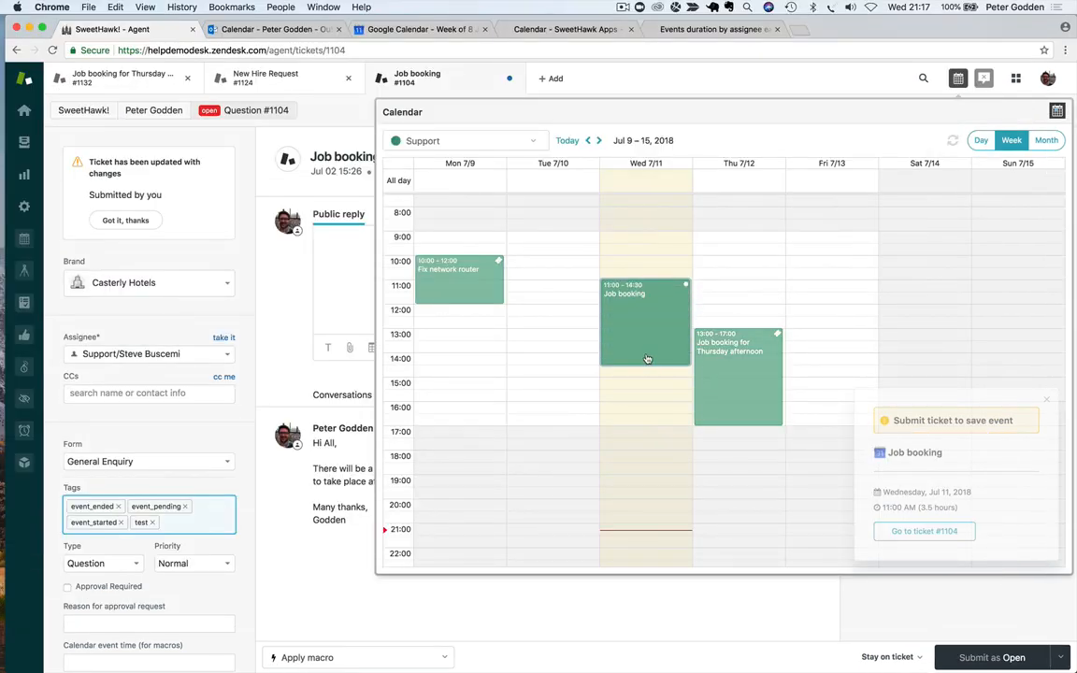
pyautogui.click(946, 531)
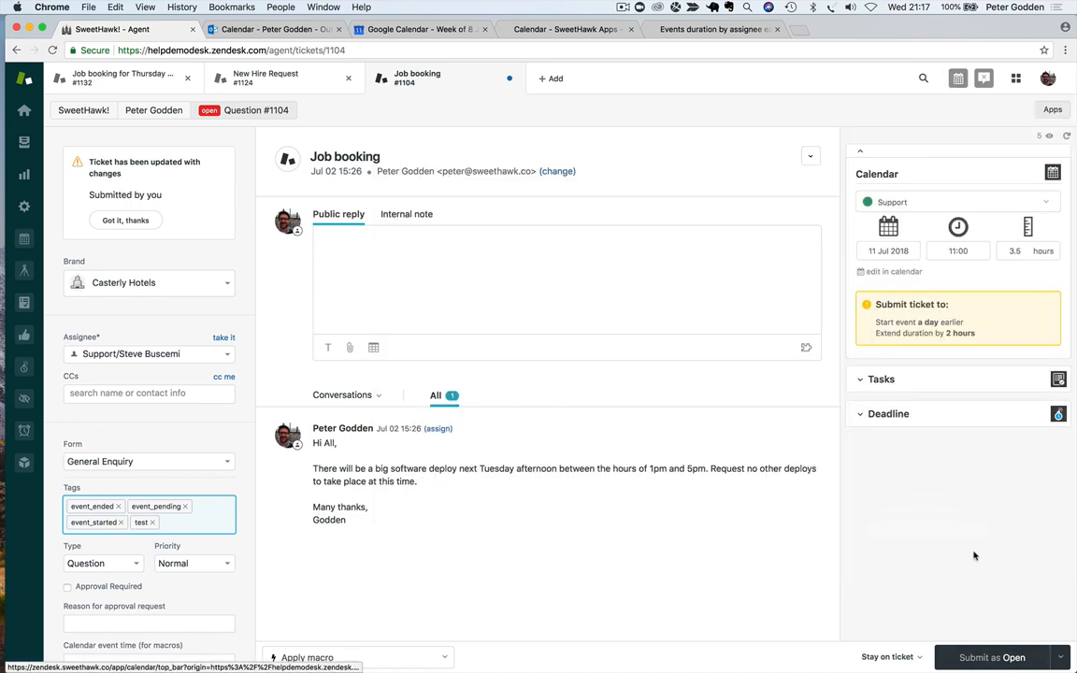
pyautogui.click(977, 657)
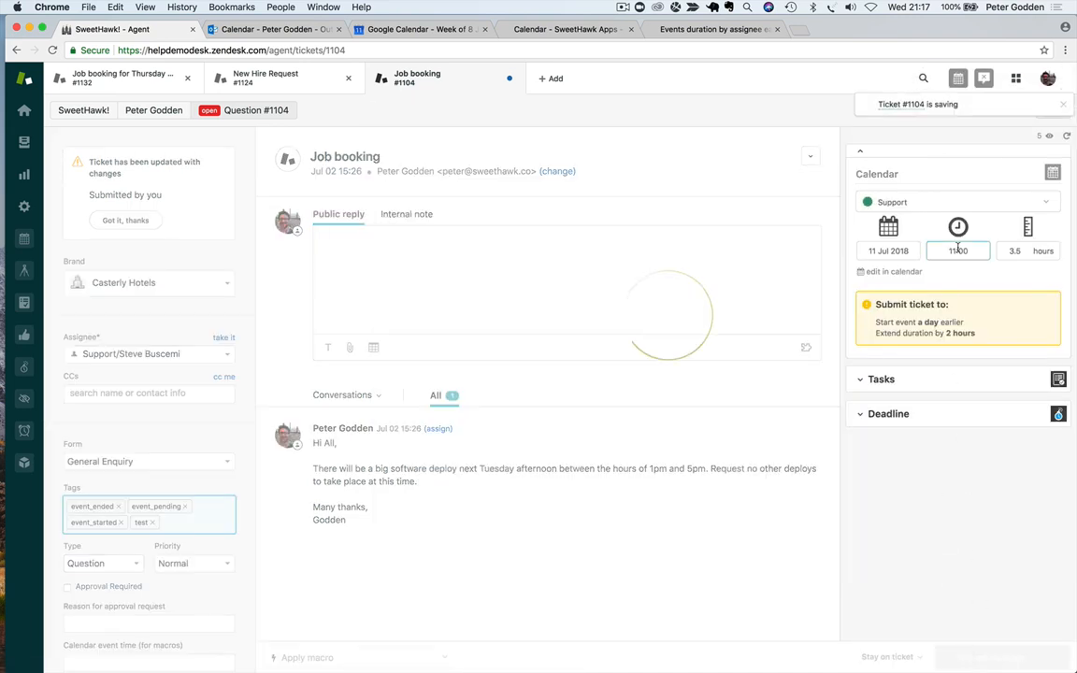
# Select the Job booking event in the calendar, shrink the calendar pop-up, and view the schedule by day and by month.
pyautogui.click(957, 79)
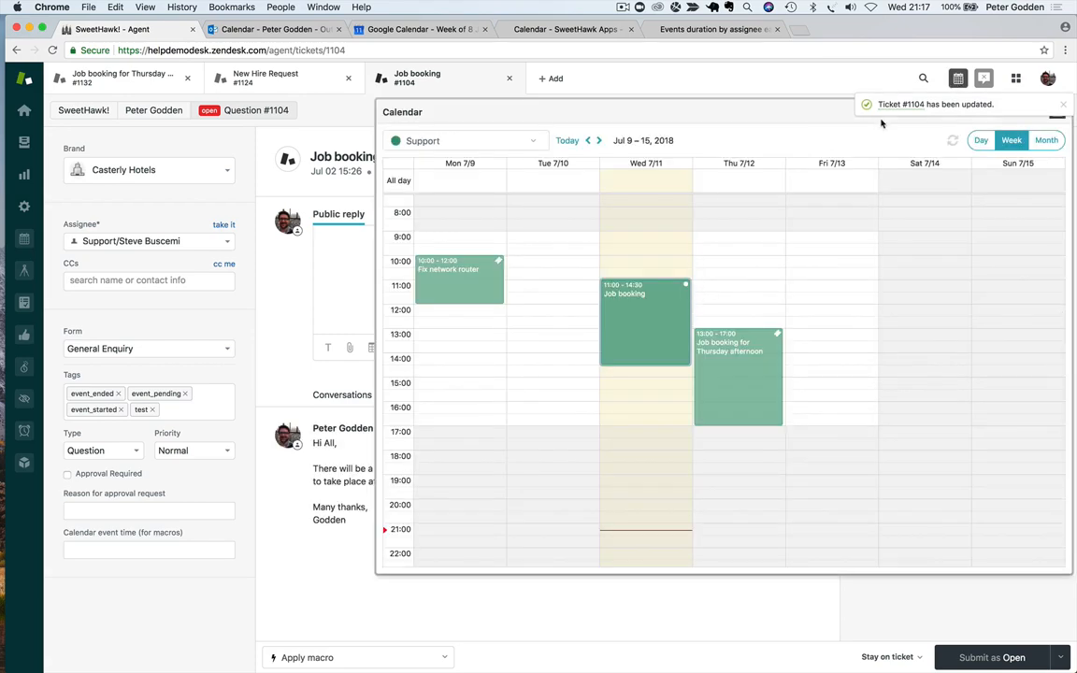
pyautogui.click(673, 307)
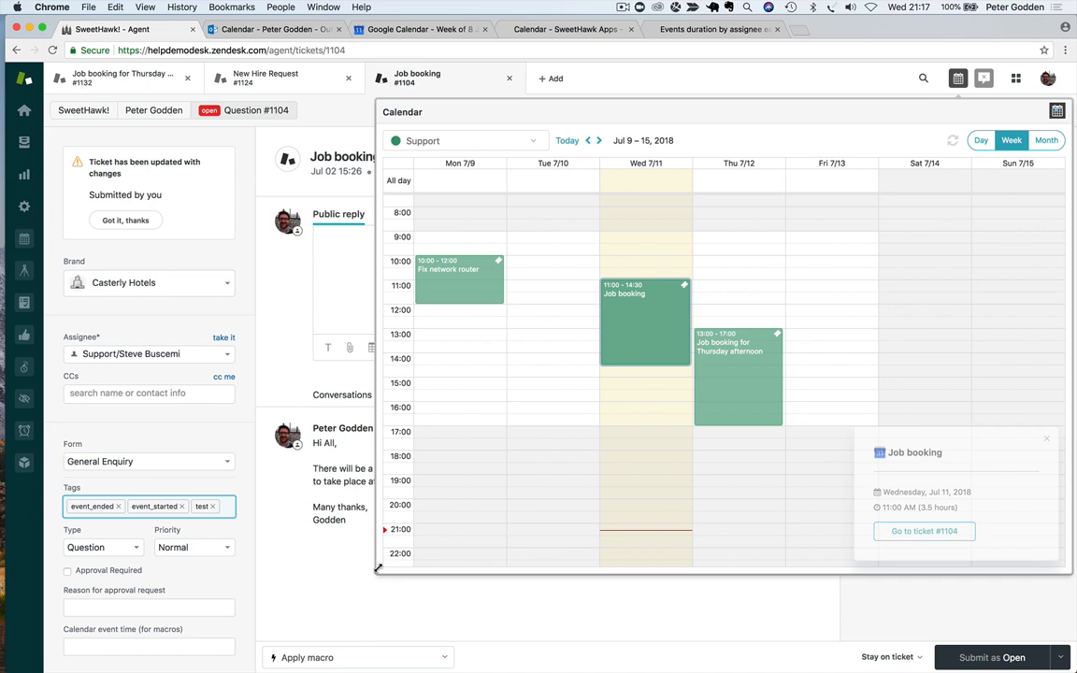
pyautogui.moveTo(379, 569); pyautogui.dragTo(420, 536)
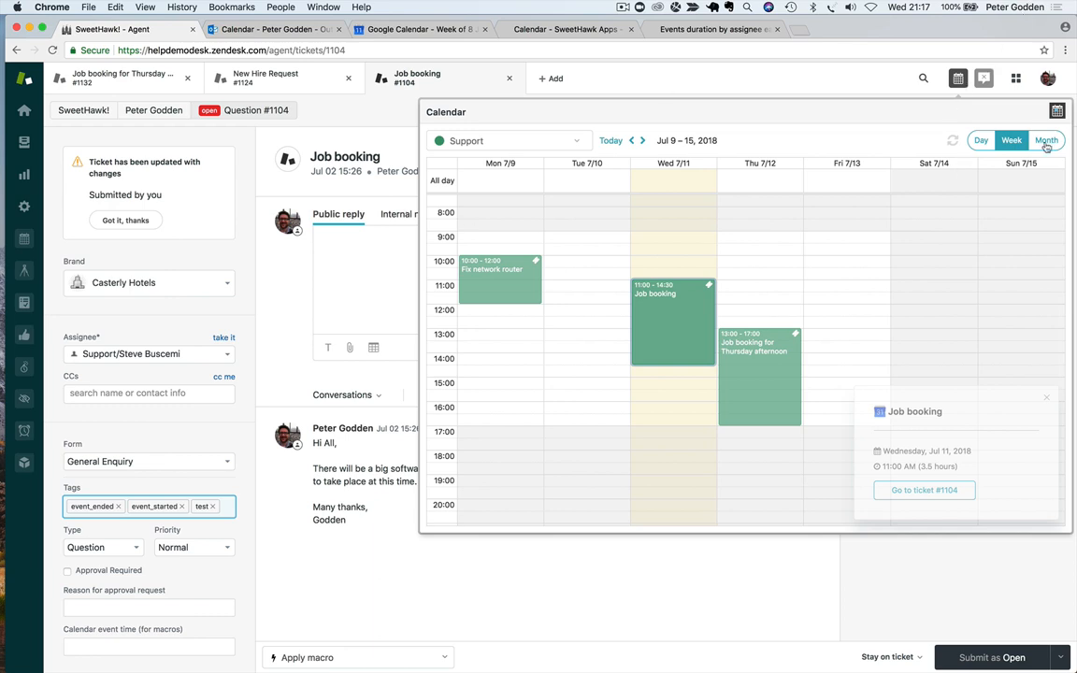
pyautogui.click(981, 141)
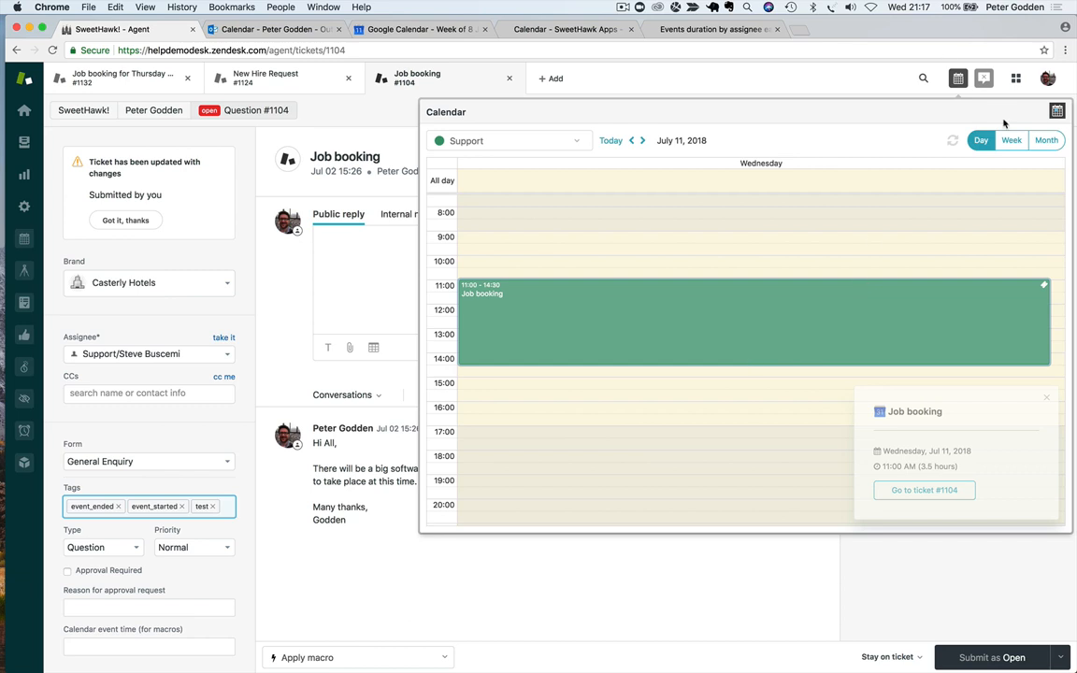
pyautogui.click(1045, 140)
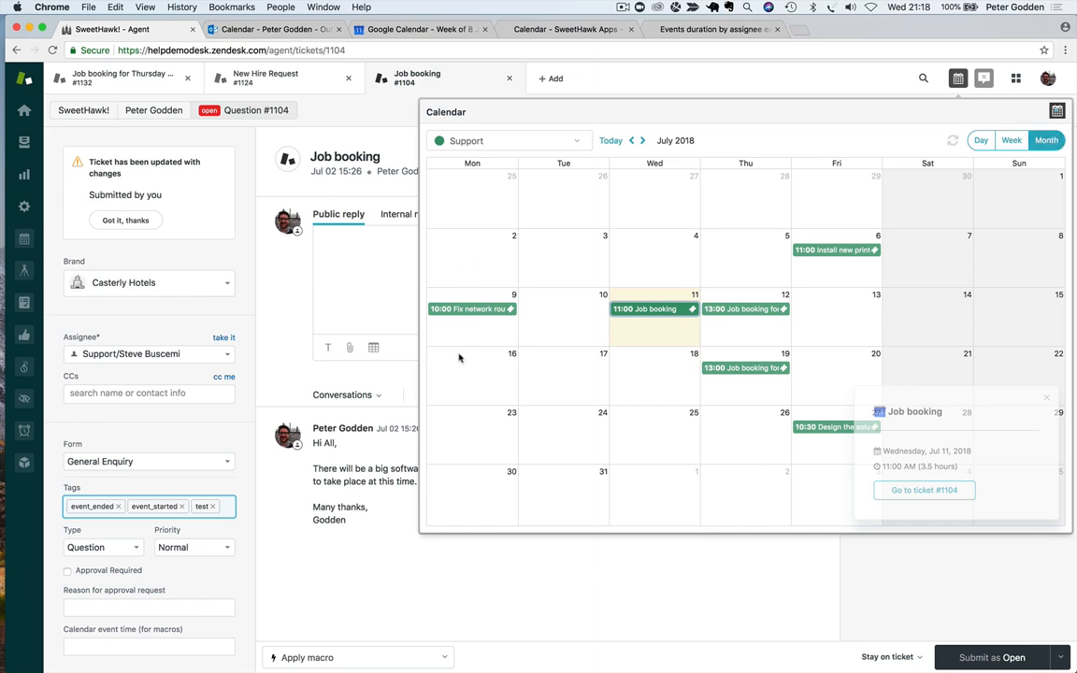
# Display the Development calendar in the month view, followed by the Sales calendar.
pyautogui.click(564, 142)
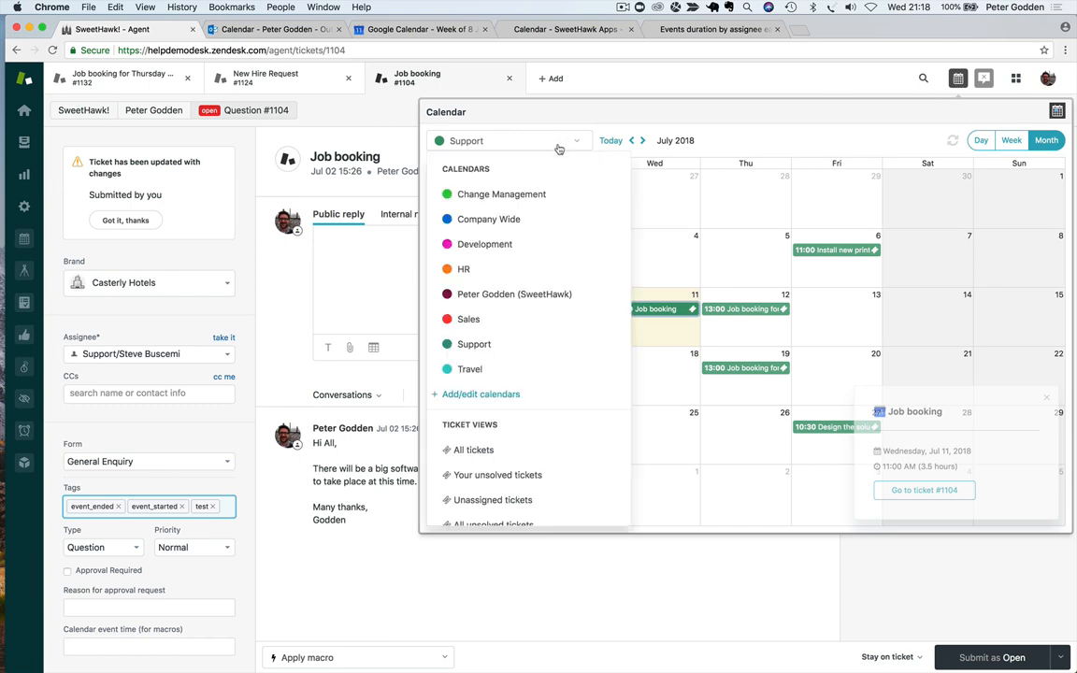
pyautogui.click(497, 243)
pyautogui.click(509, 142)
pyautogui.click(508, 319)
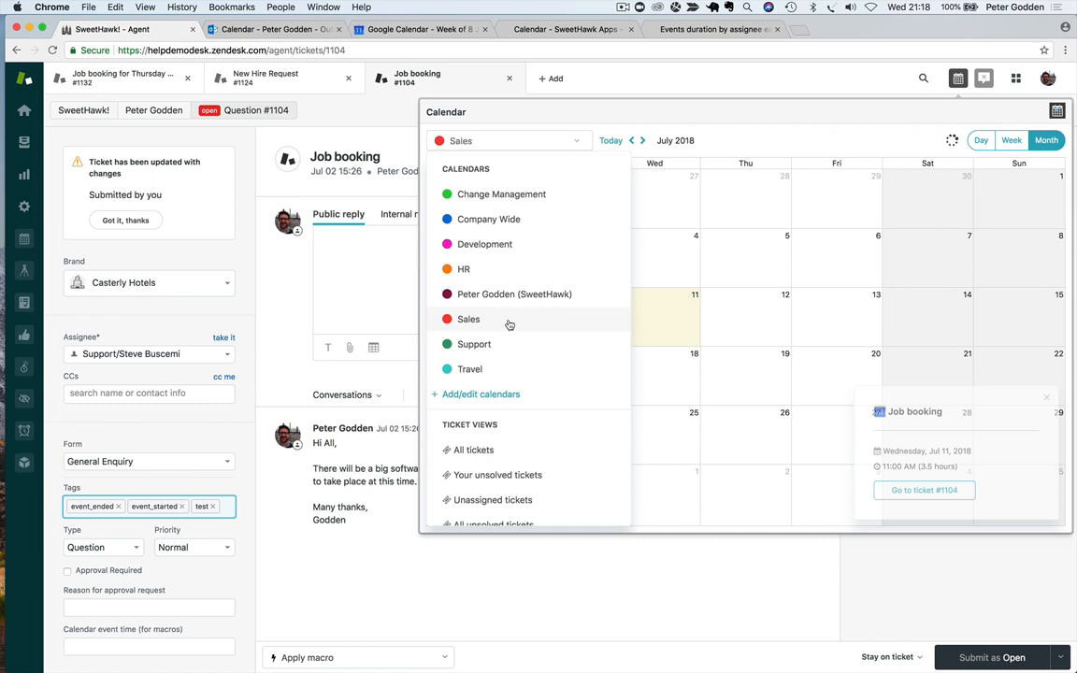
# Compare the ticket views offered in the calendar selector with the Views list of the help desk.
pyautogui.click(535, 145)
pyautogui.scroll(-3, 546, 396)
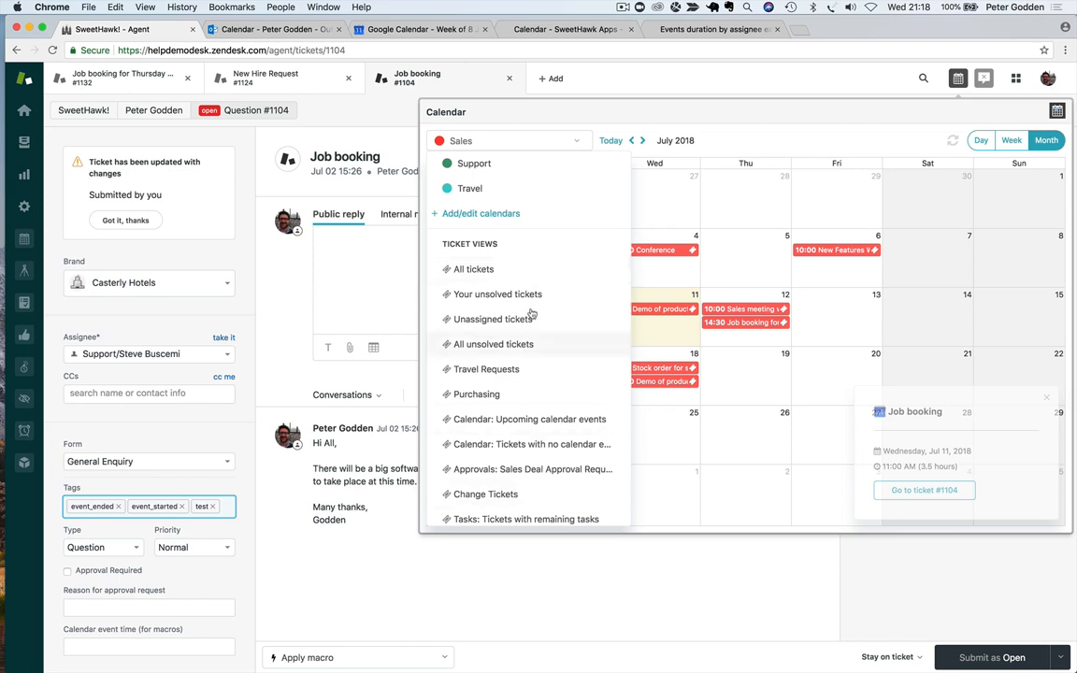
pyautogui.click(25, 142)
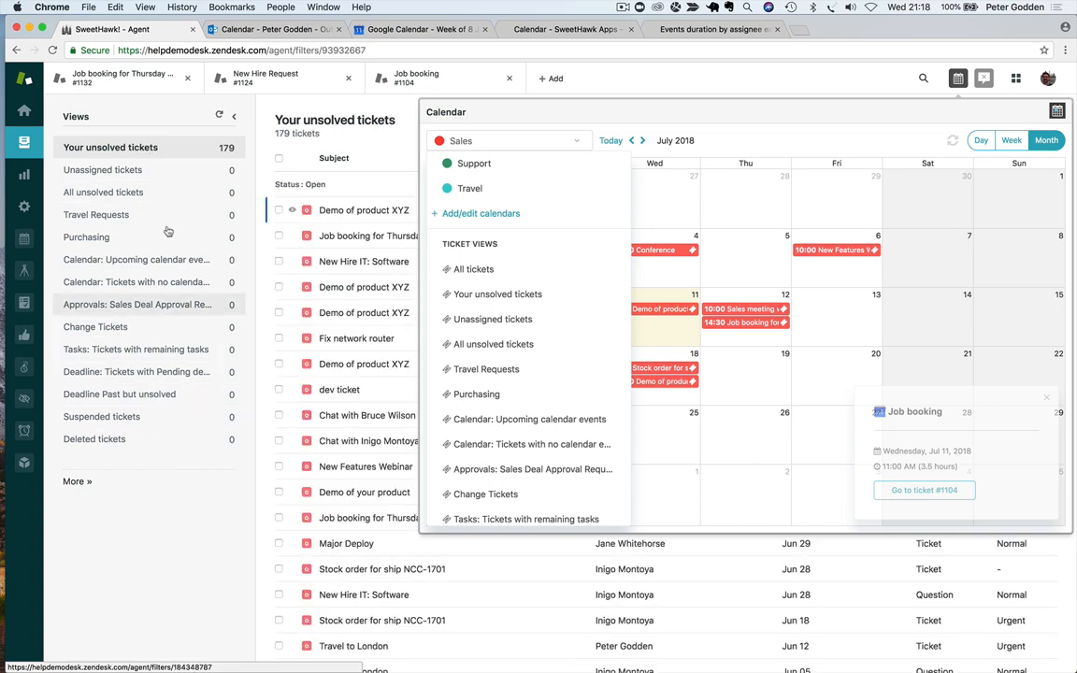
pyautogui.scroll(-4, 544, 467)
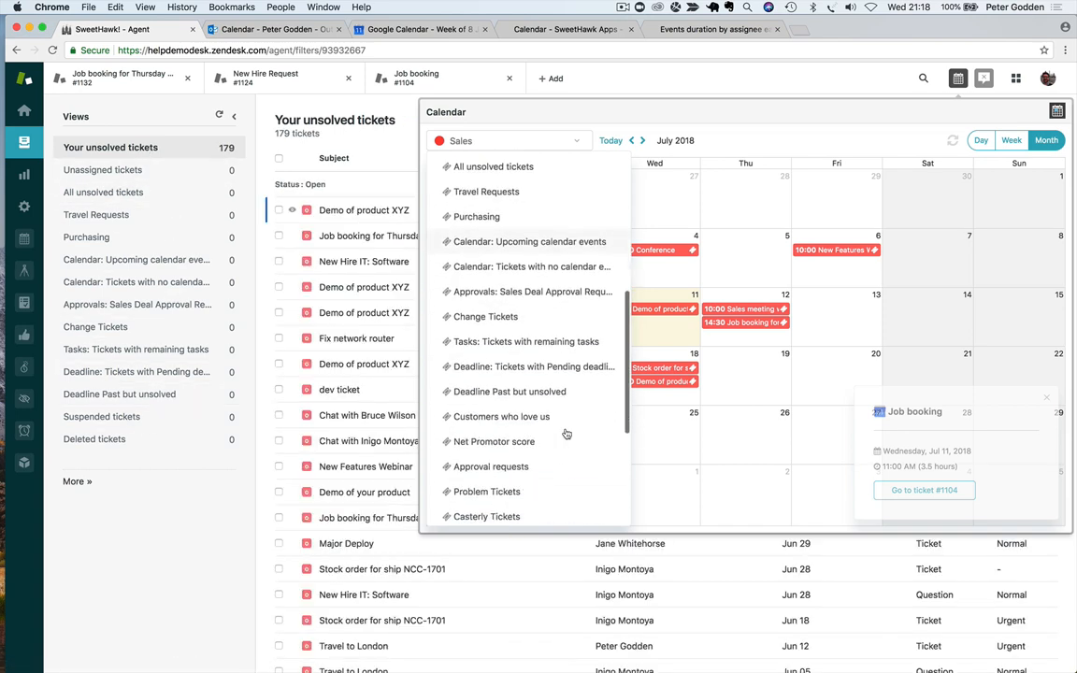
pyautogui.scroll(4, 565, 433)
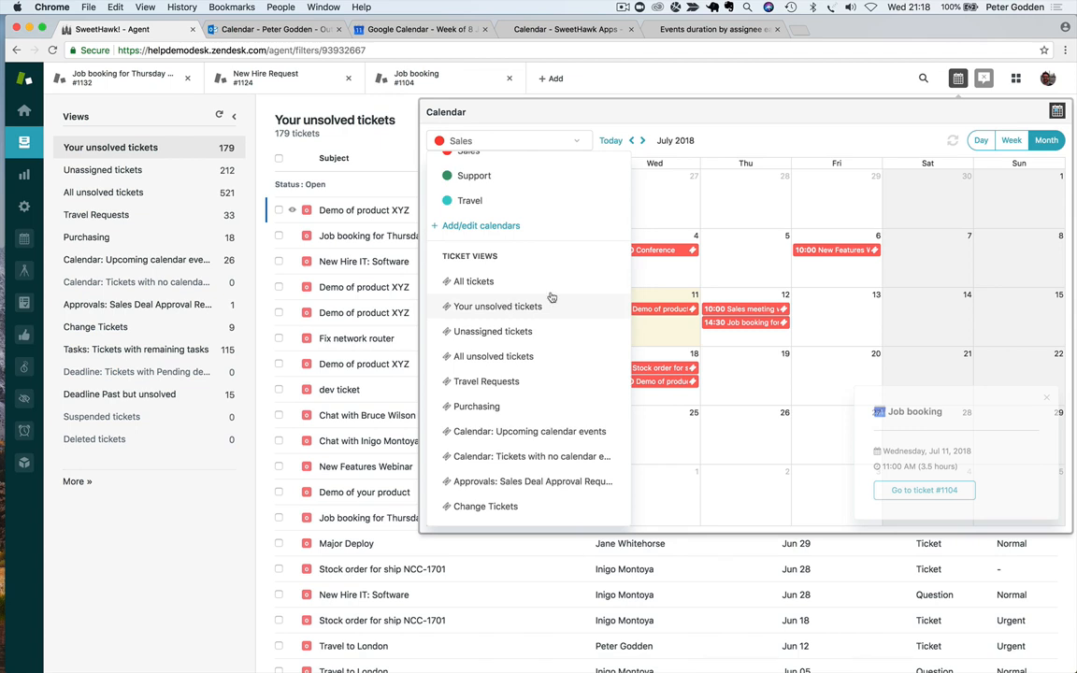
# Show the events of Your unsolved tickets in the week view, and close the calendar.
pyautogui.click(1011, 140)
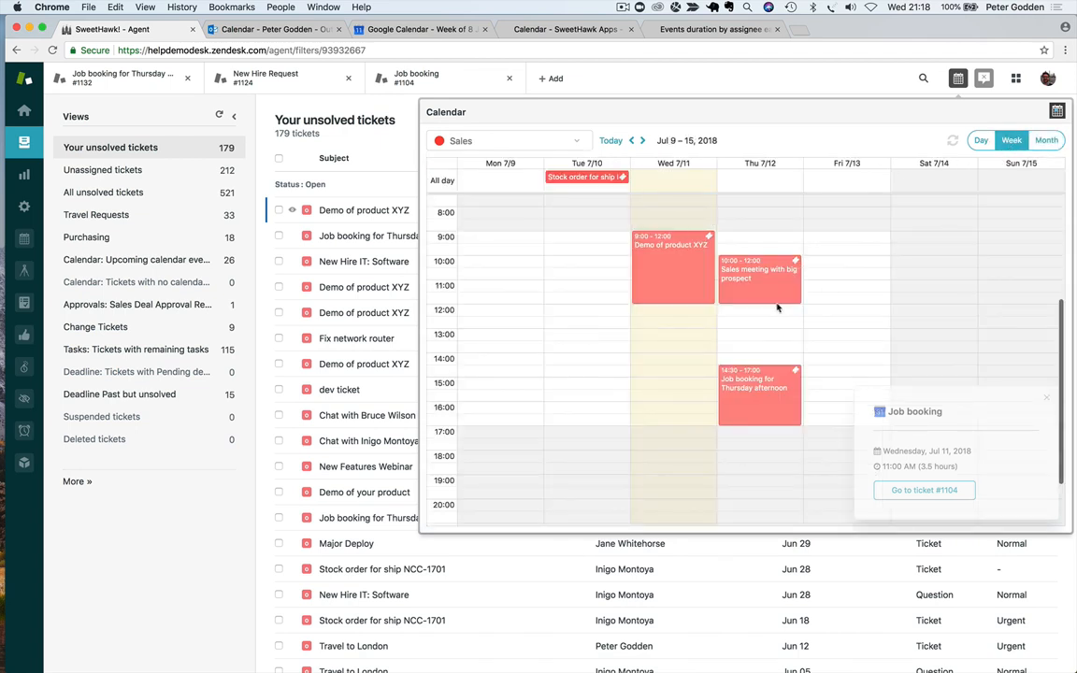
pyautogui.click(447, 140)
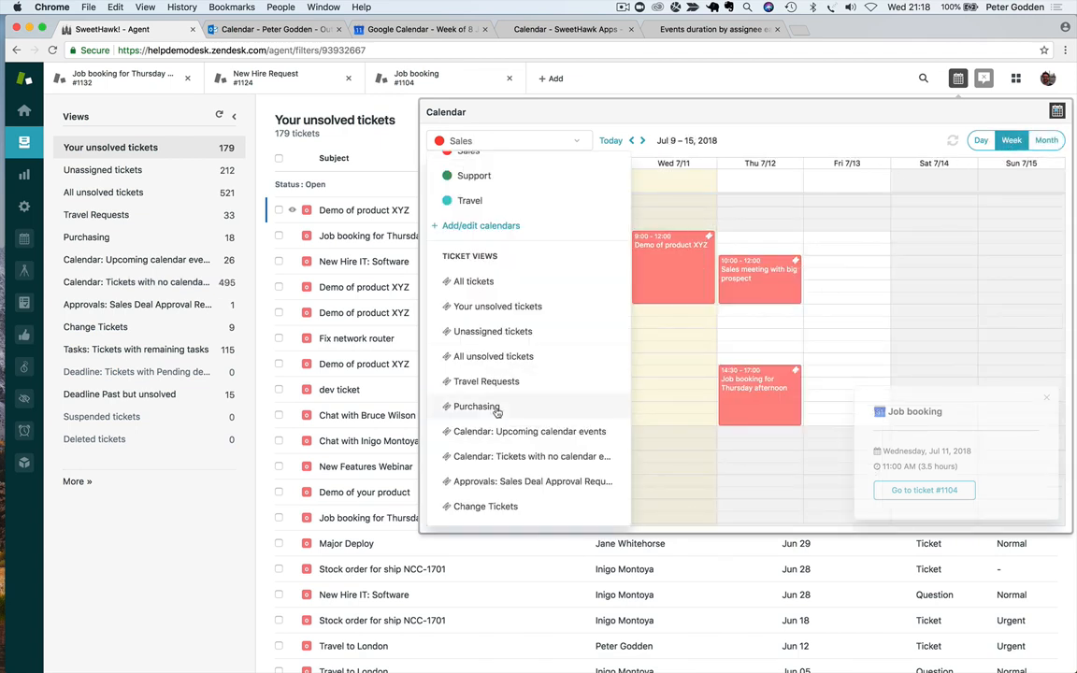
pyautogui.click(493, 306)
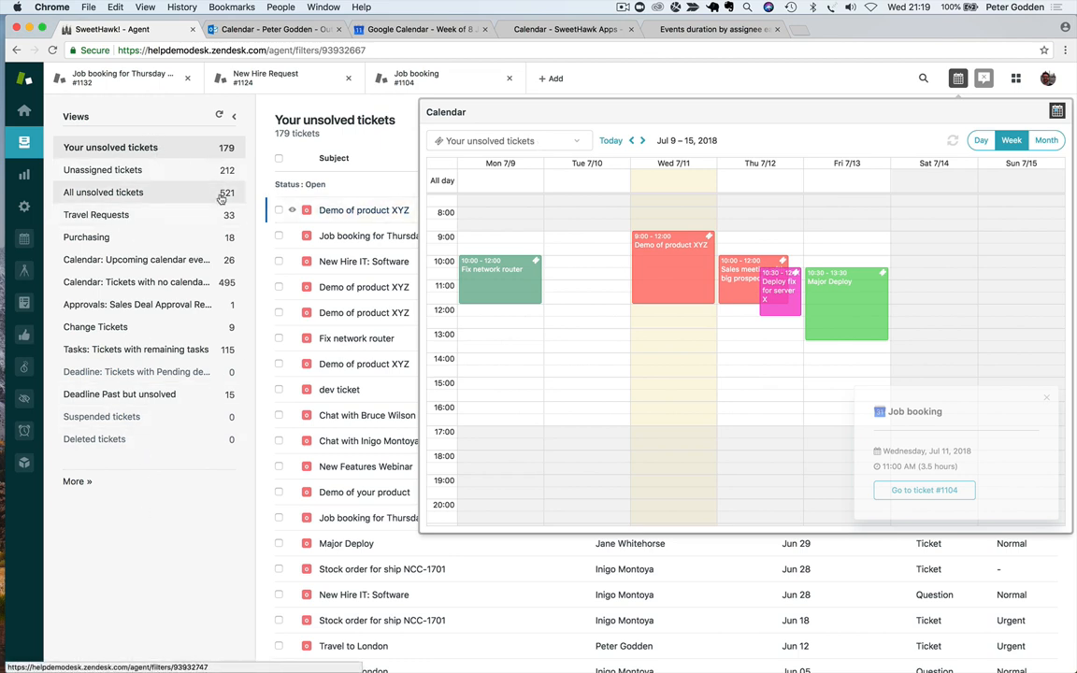
pyautogui.click(957, 81)
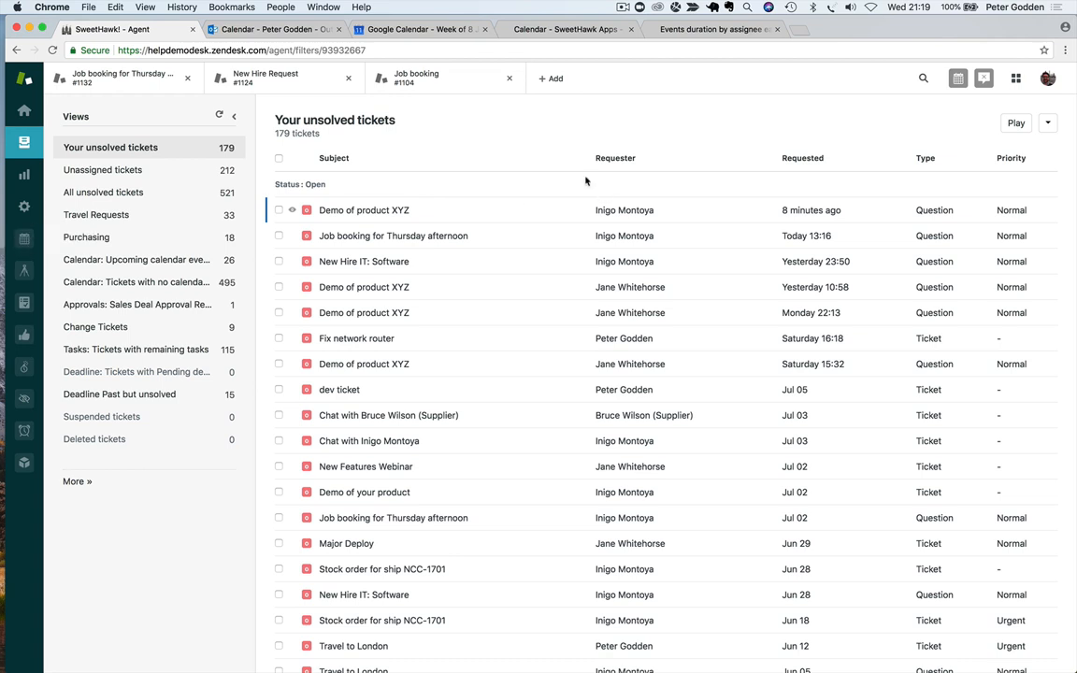
# Open the first Job booking for Thursday afternoon ticket and inspect its event's start time and duration fields.
pyautogui.click(161, 87)
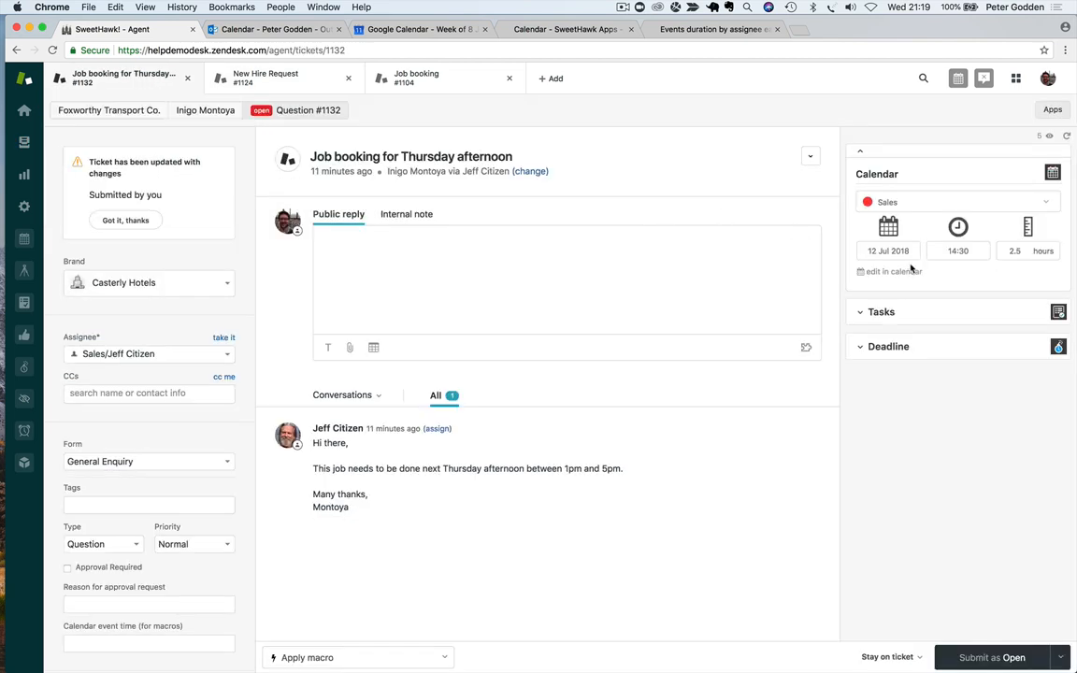
pyautogui.click(952, 252)
pyautogui.click(1016, 251)
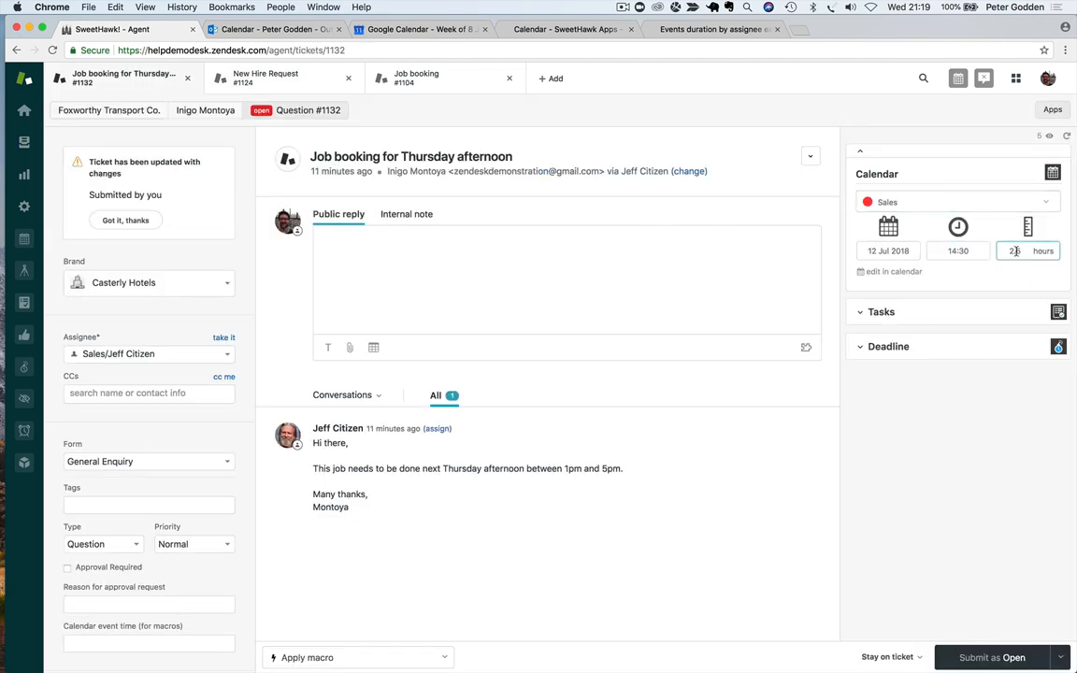
pyautogui.doubleClick(1027, 251)
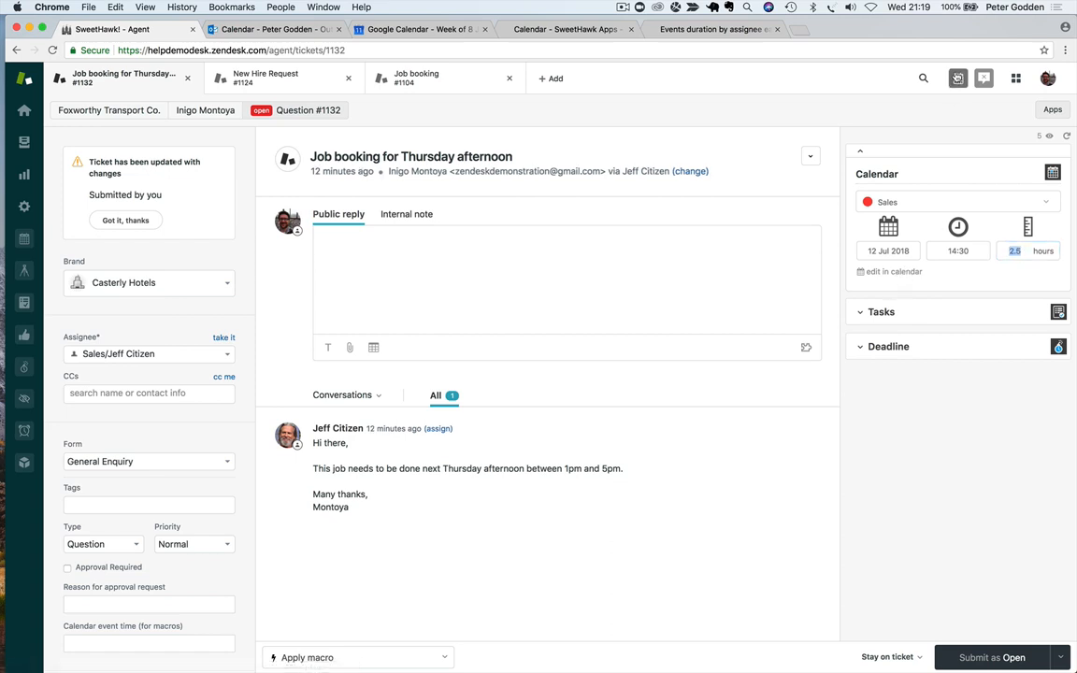
# Open the ticket's event for editing in the calendar, display the Sales calendar, and close the pop-up.
pyautogui.click(899, 272)
pyautogui.click(487, 139)
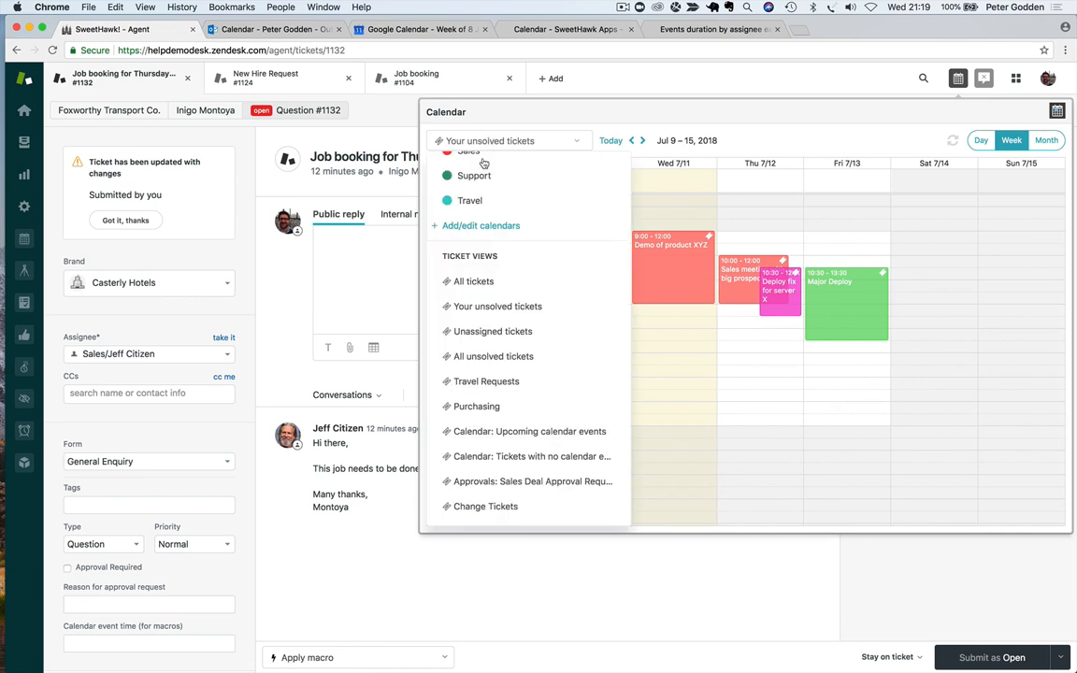
pyautogui.scroll(5, 481, 233)
pyautogui.click(472, 321)
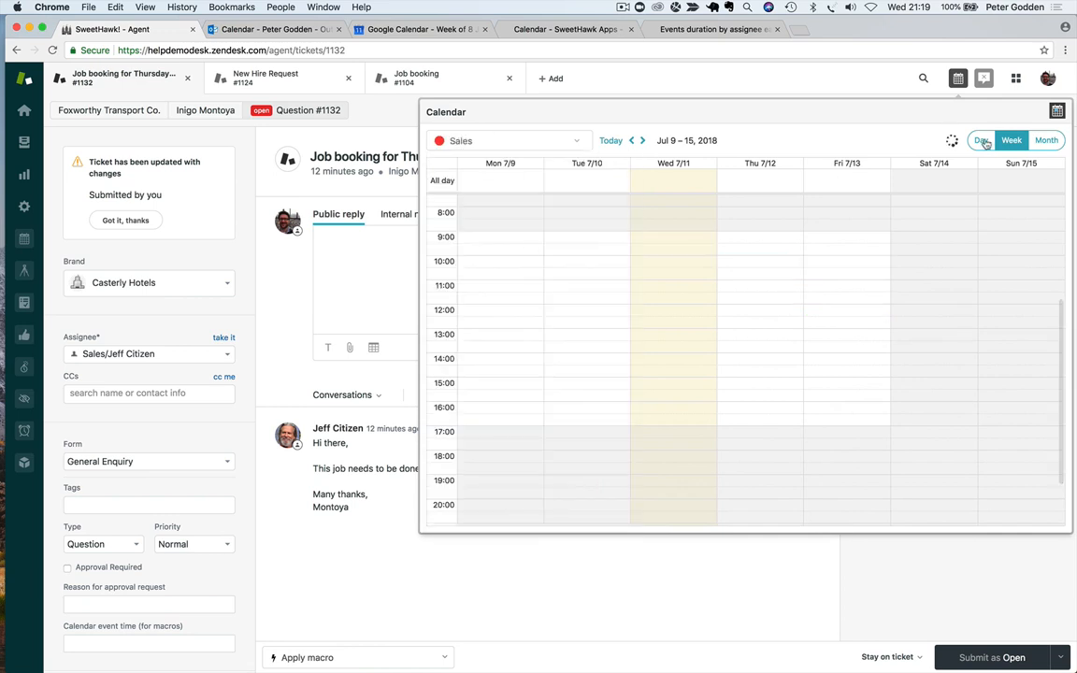
pyautogui.click(892, 87)
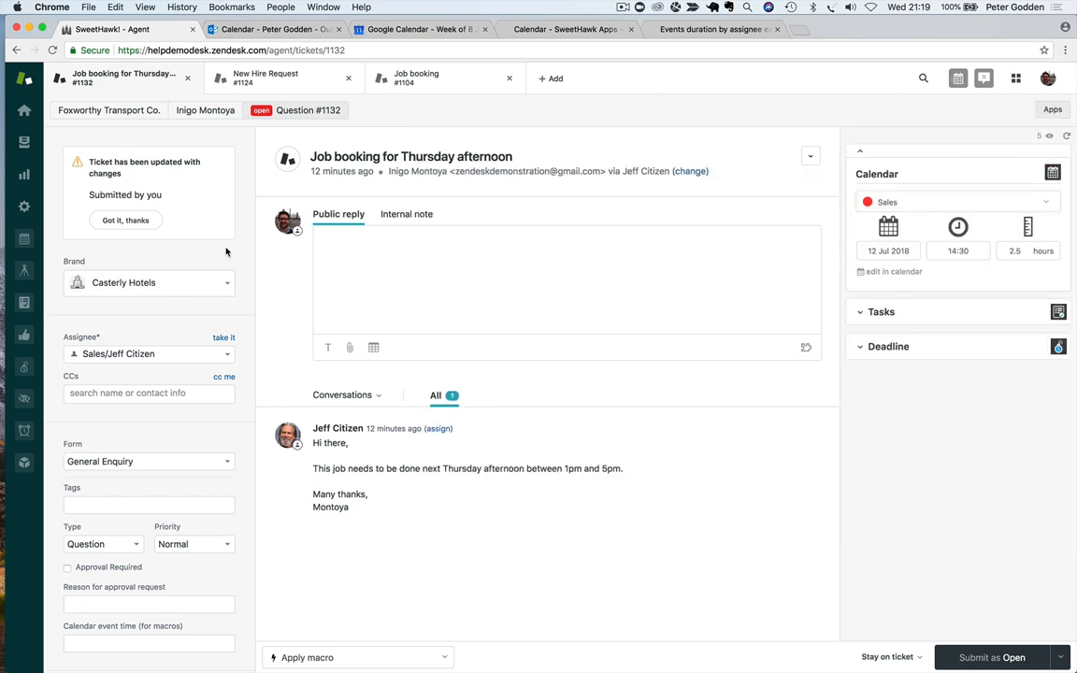
# Open the Calendar app's management page with the global and personal calendars.
pyautogui.click(23, 240)
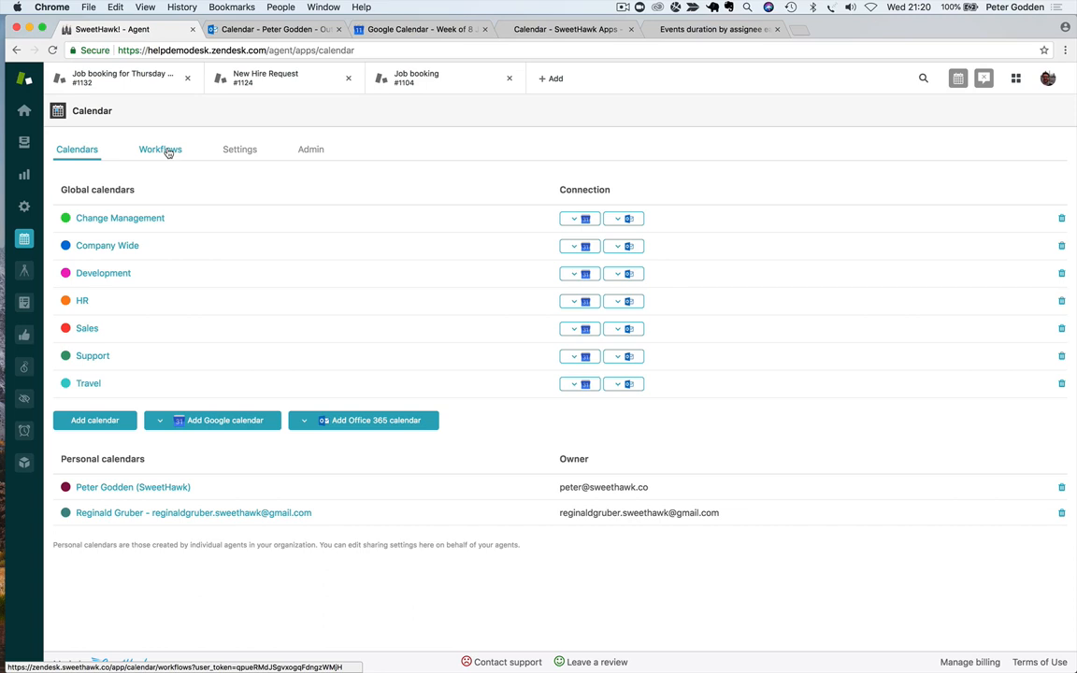
# Examine the Calendar app's settings, enlarging the Description field to read the whole external event mapping.
pyautogui.click(234, 150)
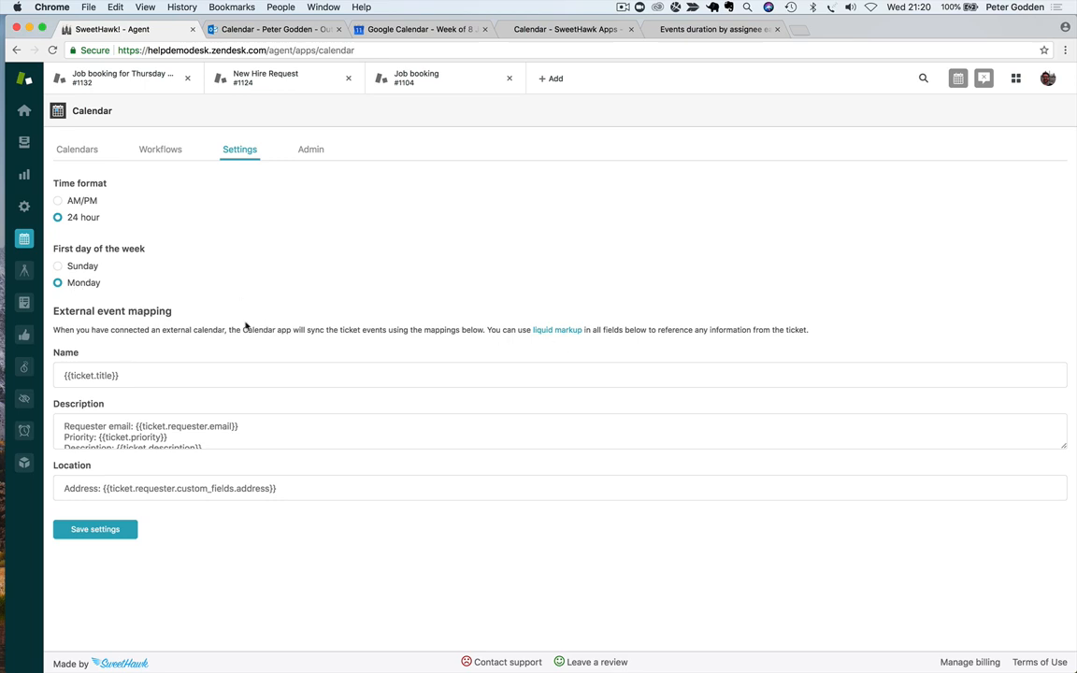
pyautogui.click(135, 375)
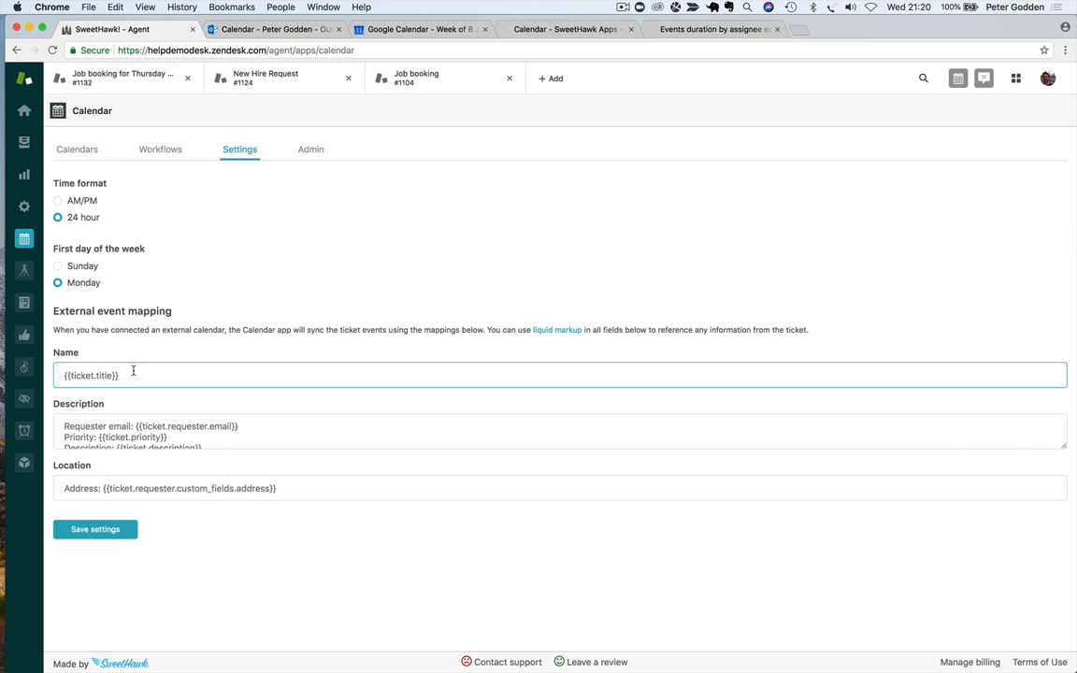
pyautogui.click(333, 437)
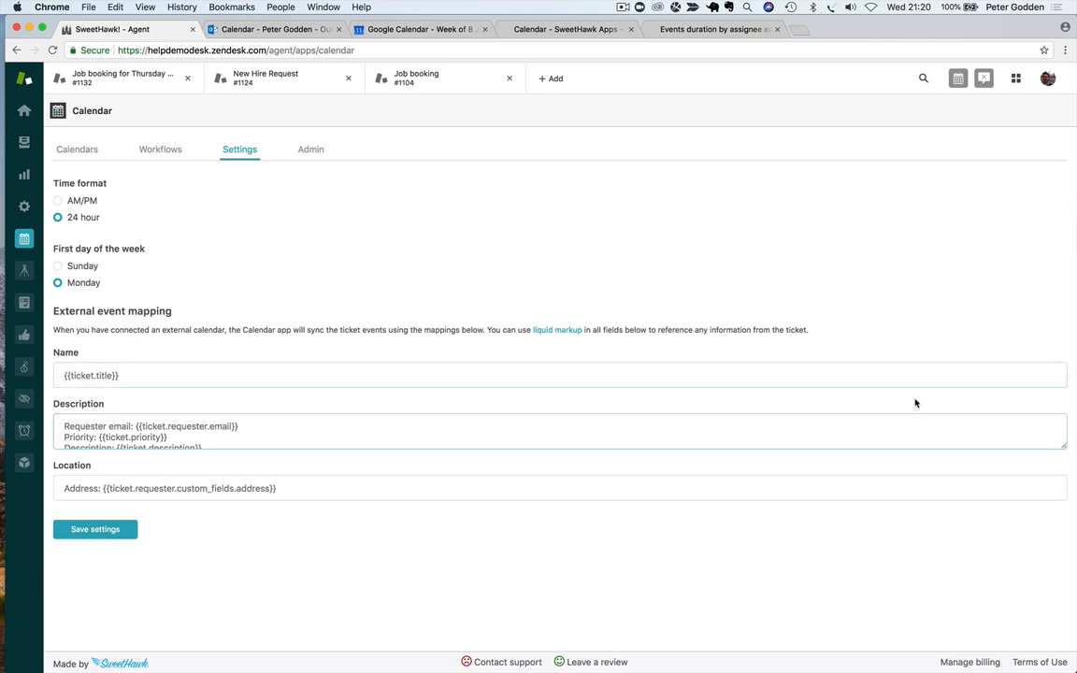
pyautogui.moveTo(1066, 442); pyautogui.dragTo(1067, 463)
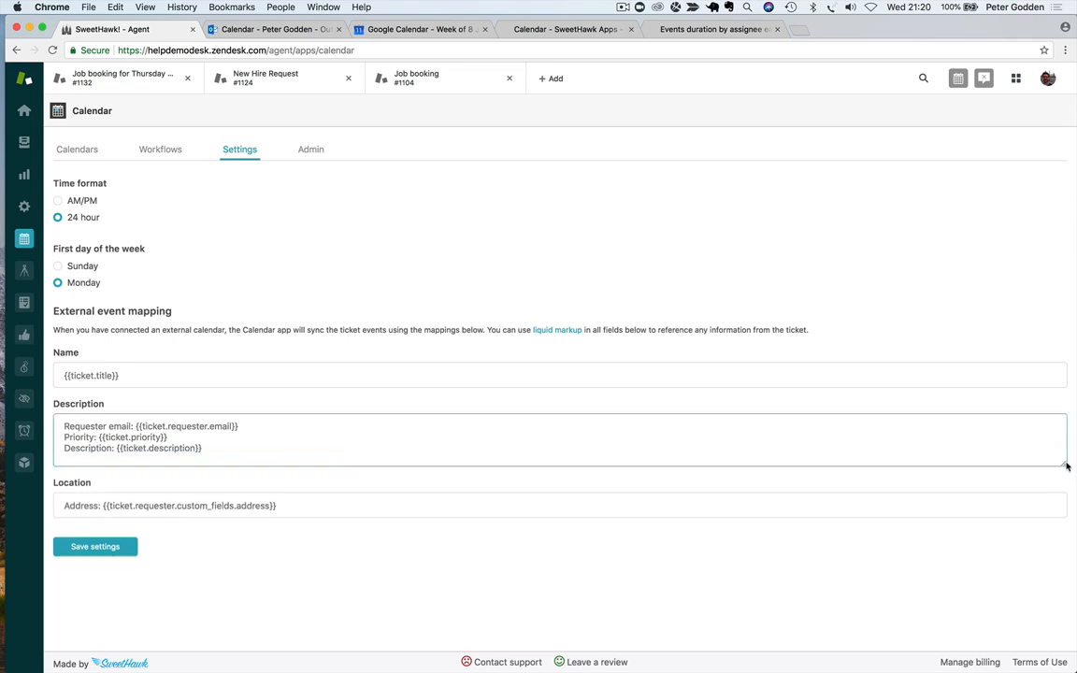
pyautogui.click(122, 512)
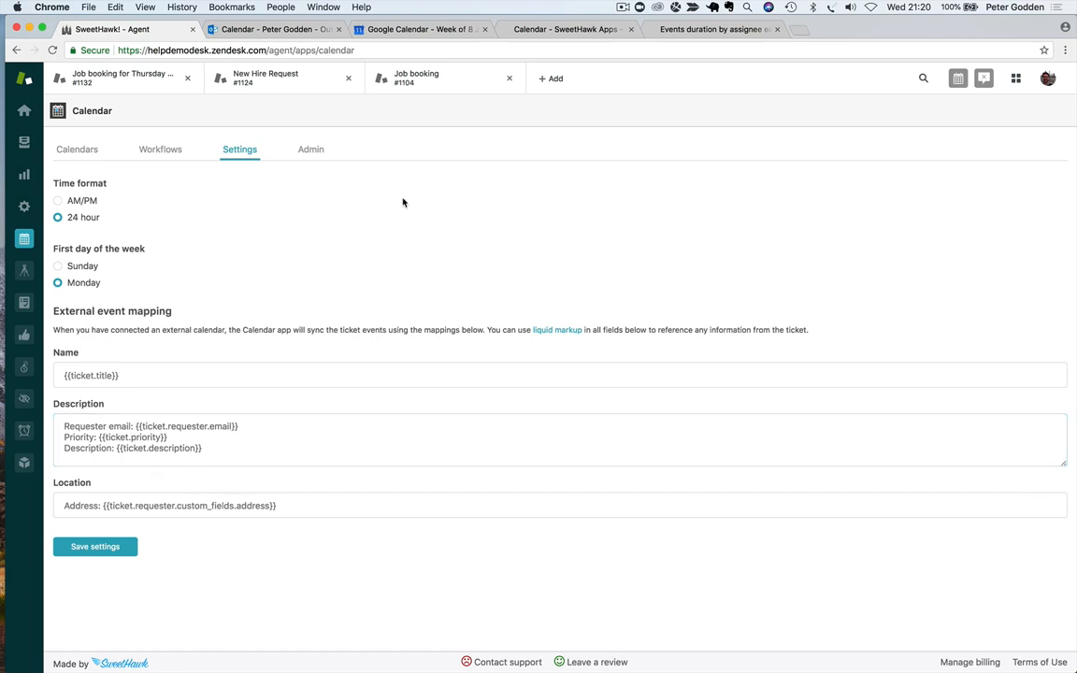
# Return to the calendar list and start a new global calendar named Finance with a dark maroon colour.
pyautogui.moveTo(465, 90)
pyautogui.click(61, 154)
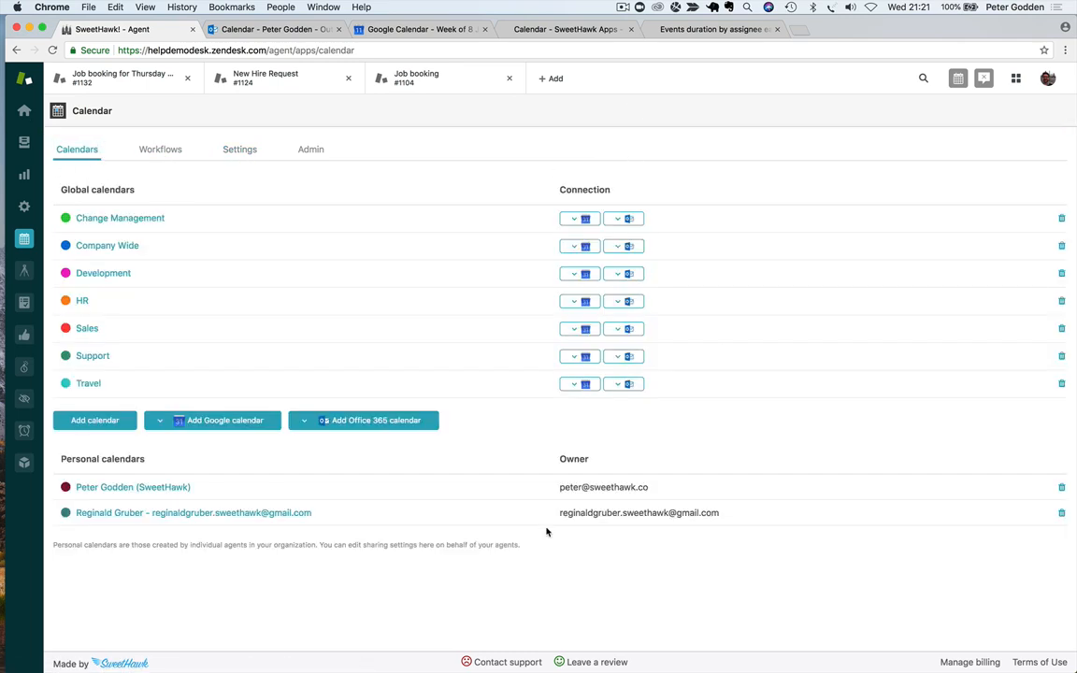
pyautogui.click(89, 419)
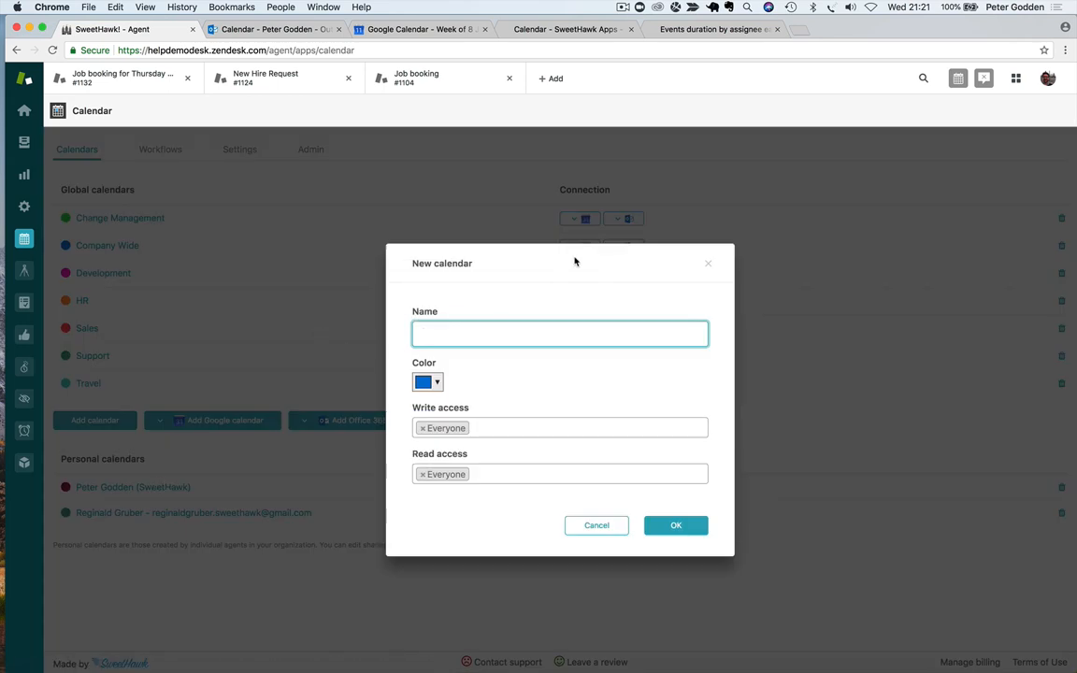
pyautogui.write('Fi')
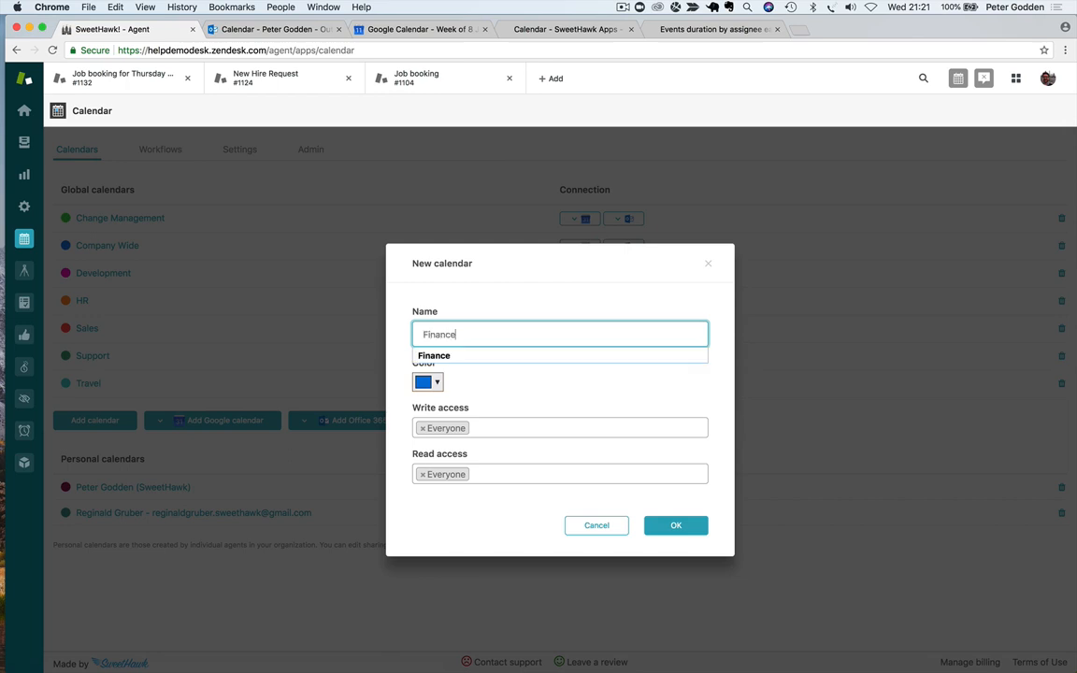
pyautogui.write('nance')
pyautogui.click(524, 355)
pyautogui.click(432, 382)
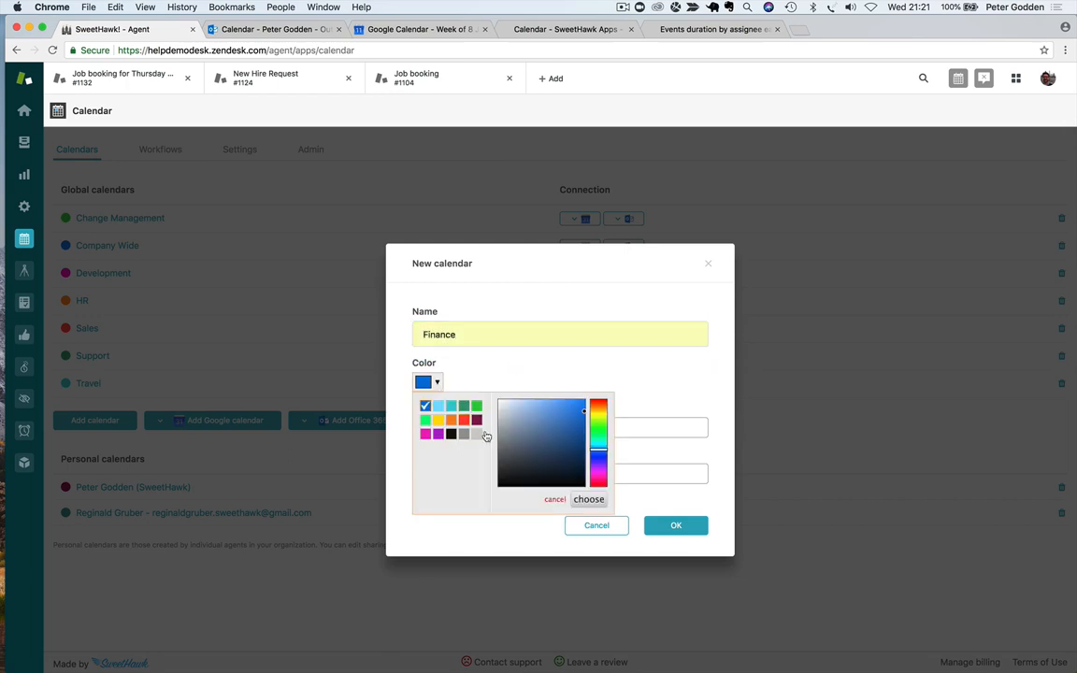
pyautogui.click(476, 419)
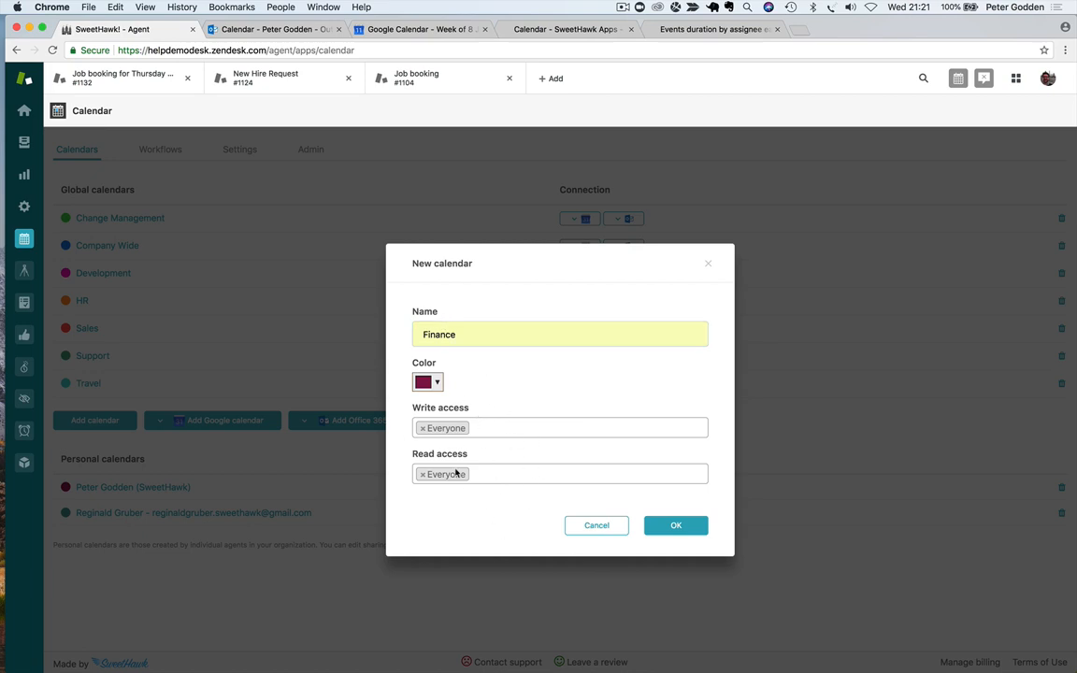
# Replace Everyone in write access with the Administrator role, the Finance group and an individual agent, and save the Finance calendar.
pyautogui.click(420, 428)
pyautogui.write('admin')
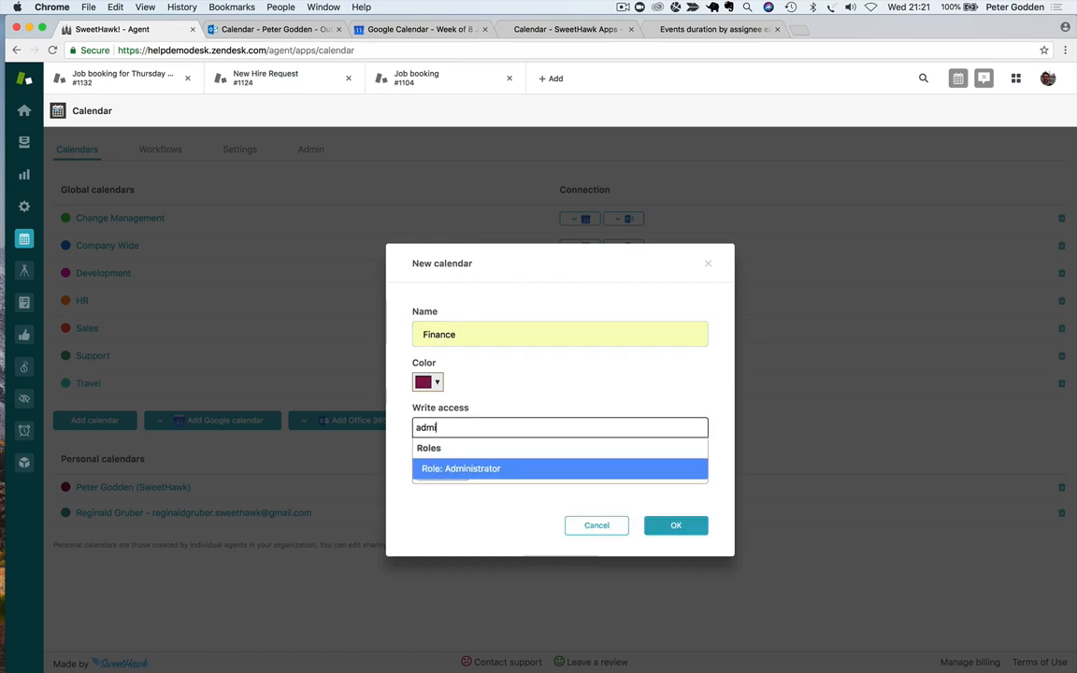
pyautogui.click(486, 469)
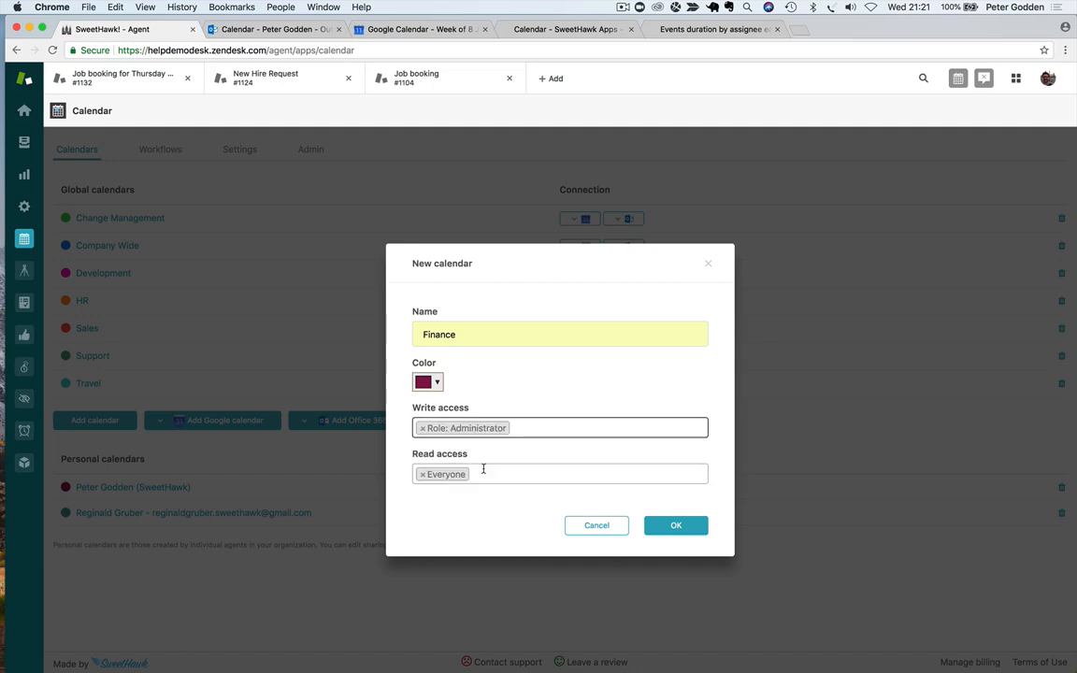
pyautogui.write('fina')
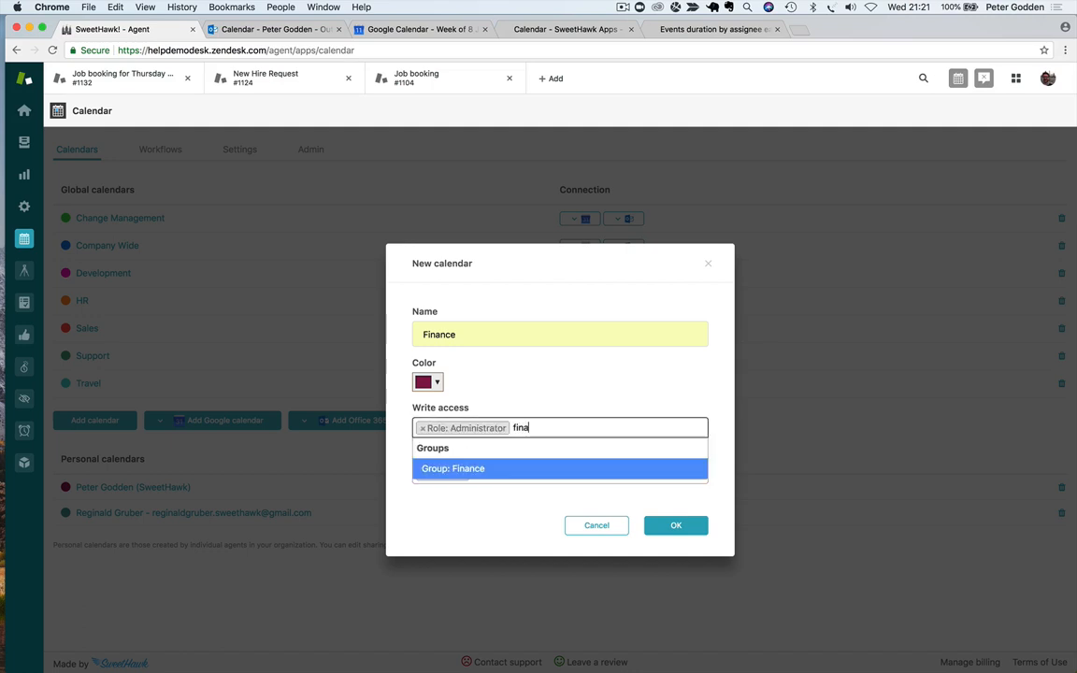
pyautogui.click(476, 470)
pyautogui.write('reginald')
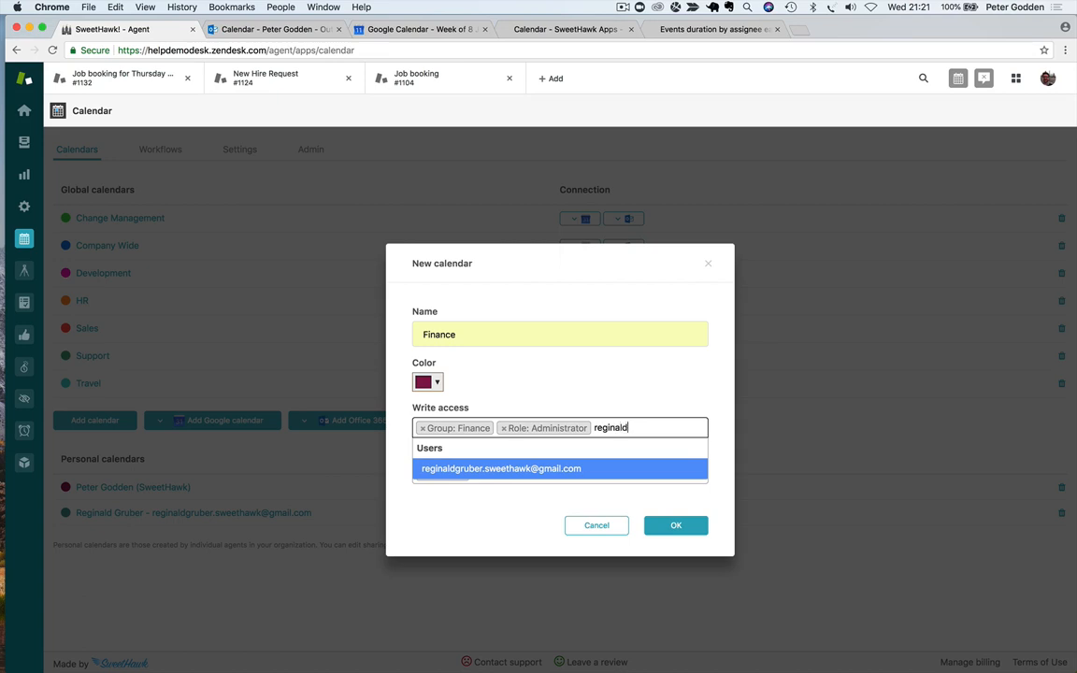
pyautogui.click(539, 469)
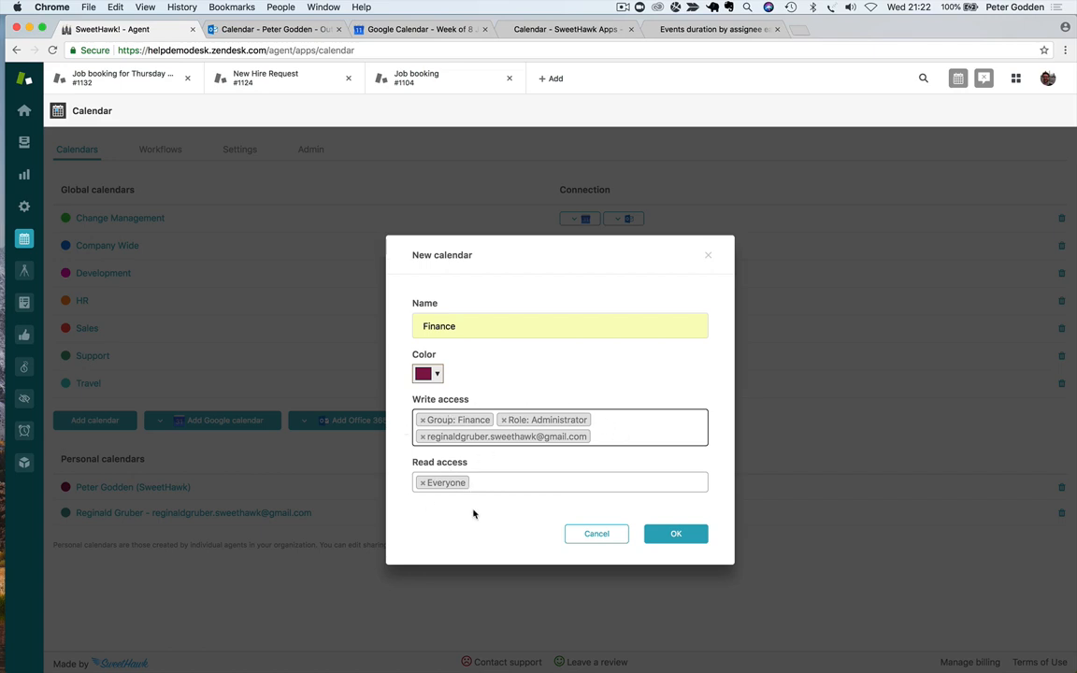
pyautogui.click(687, 534)
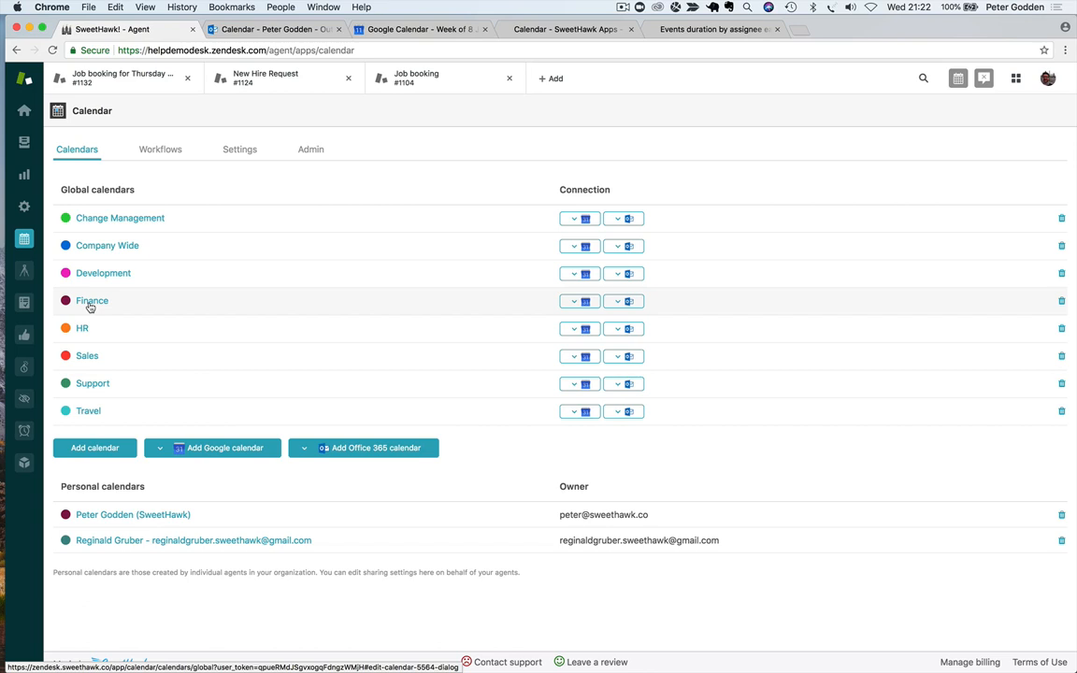
# Disconnect the external Google and Office 365 accounts from the global calendars.
pyautogui.click(252, 450)
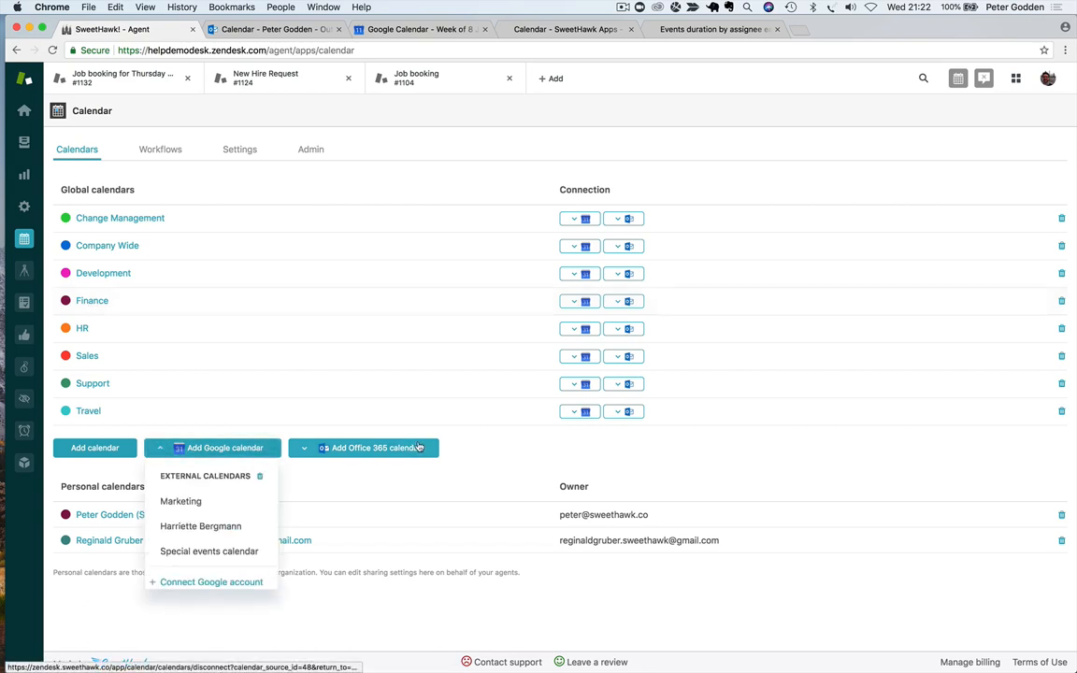
pyautogui.click(418, 450)
pyautogui.click(257, 449)
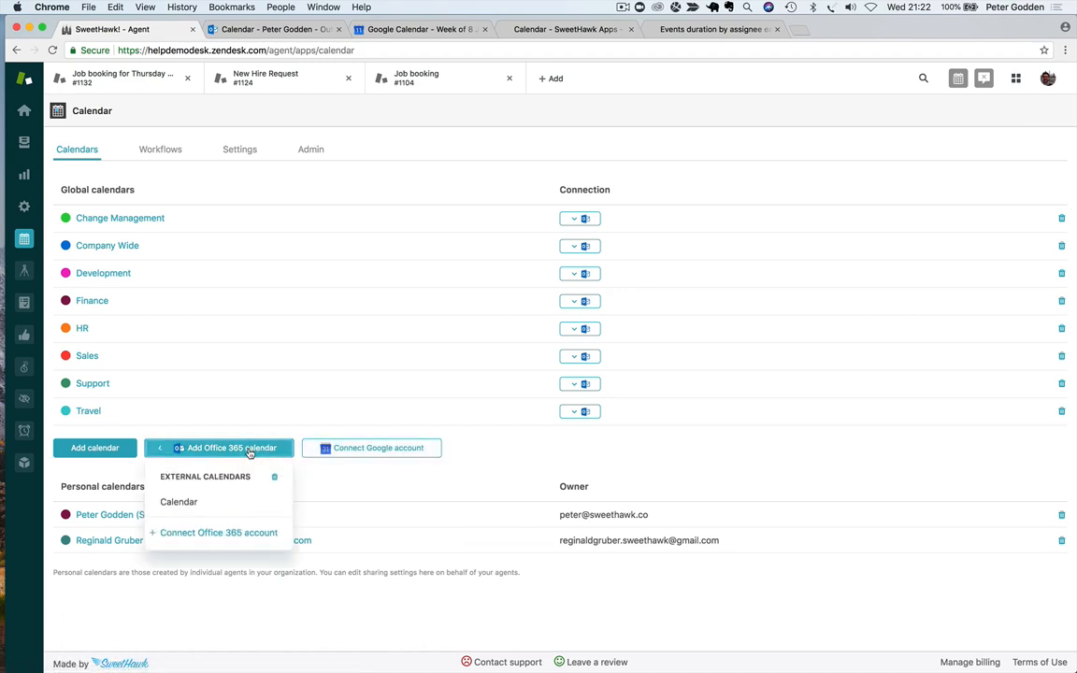
pyautogui.click(274, 479)
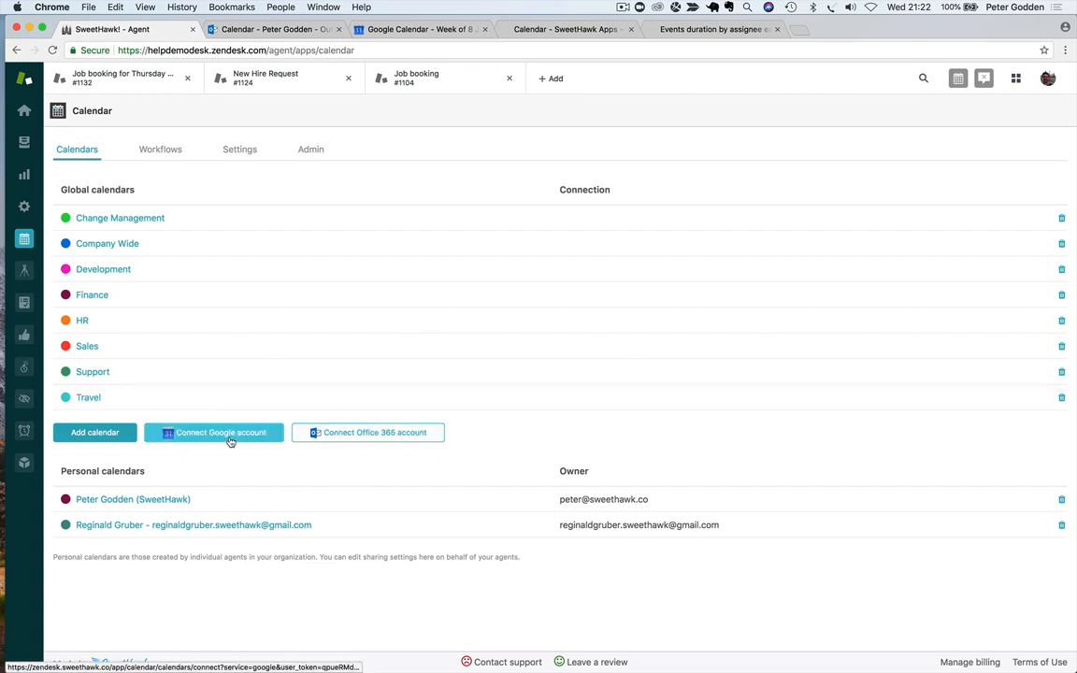
# Switch to the Calendar training presentation in Keynote and play the slide on the Zendesk, Google and Office 365 sync.
pyautogui.hotkey('ctrl', 'Left')
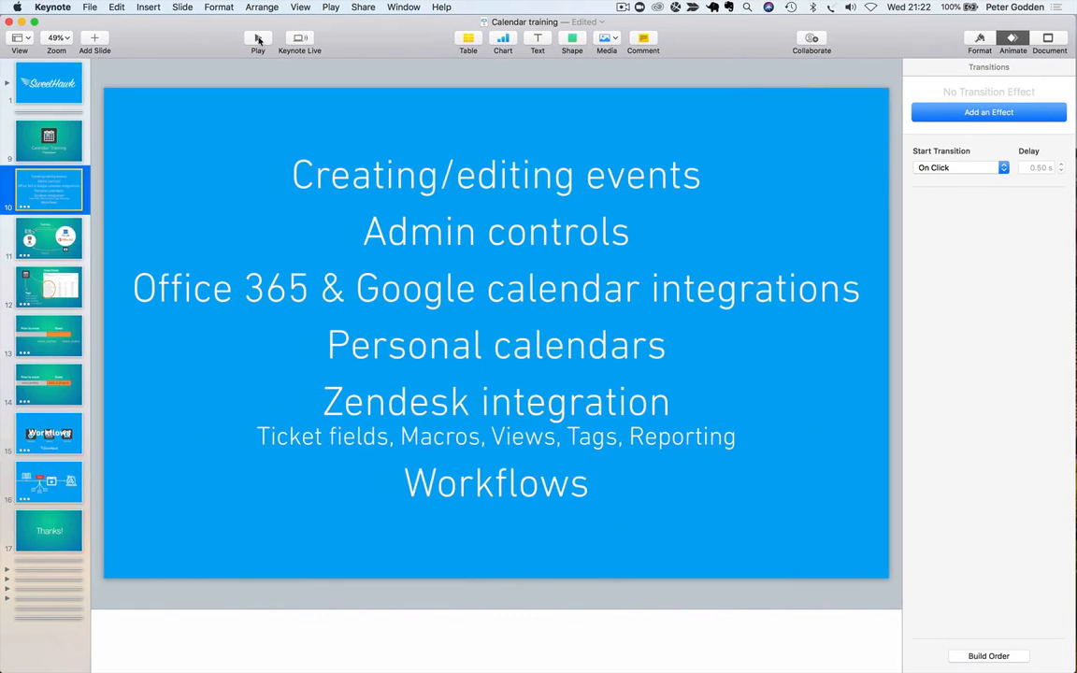
pyautogui.click(39, 234)
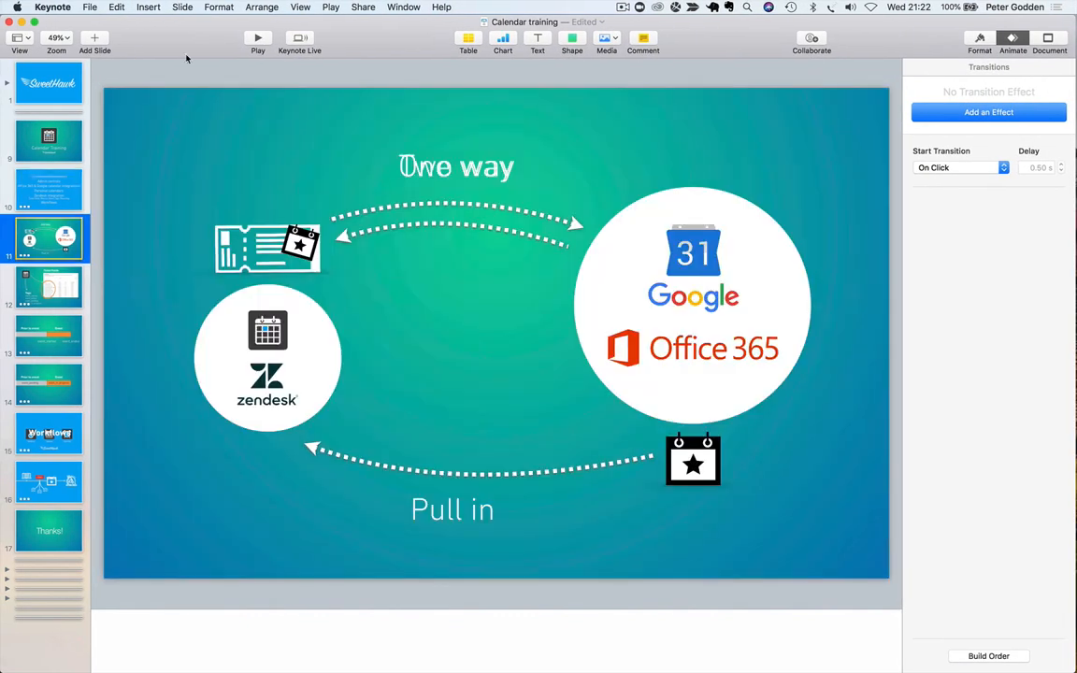
pyautogui.click(256, 39)
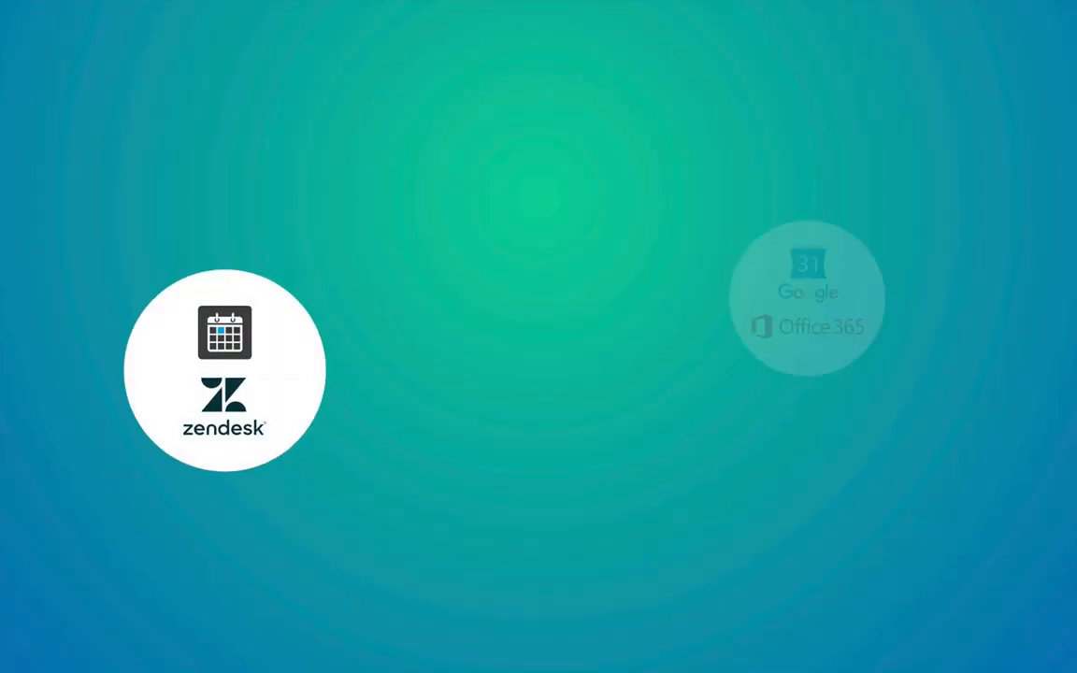
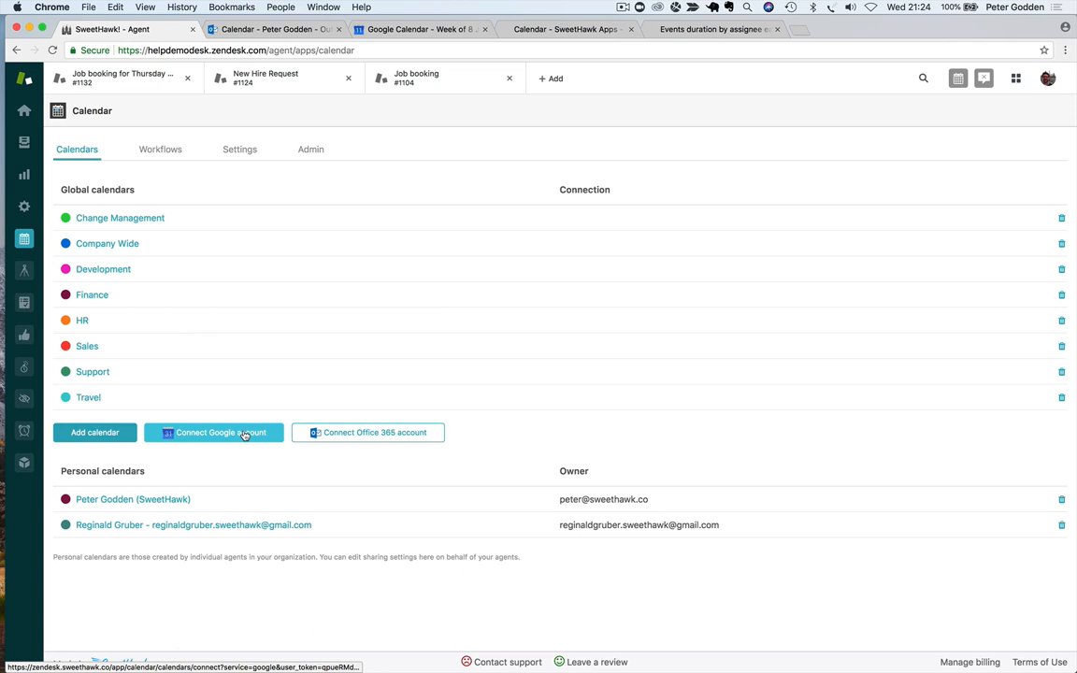
# Back in Zendesk, connect an agent's Google account, allow sweethawk.co to manage its calendars, and view the external calendars available.
pyautogui.click(245, 435)
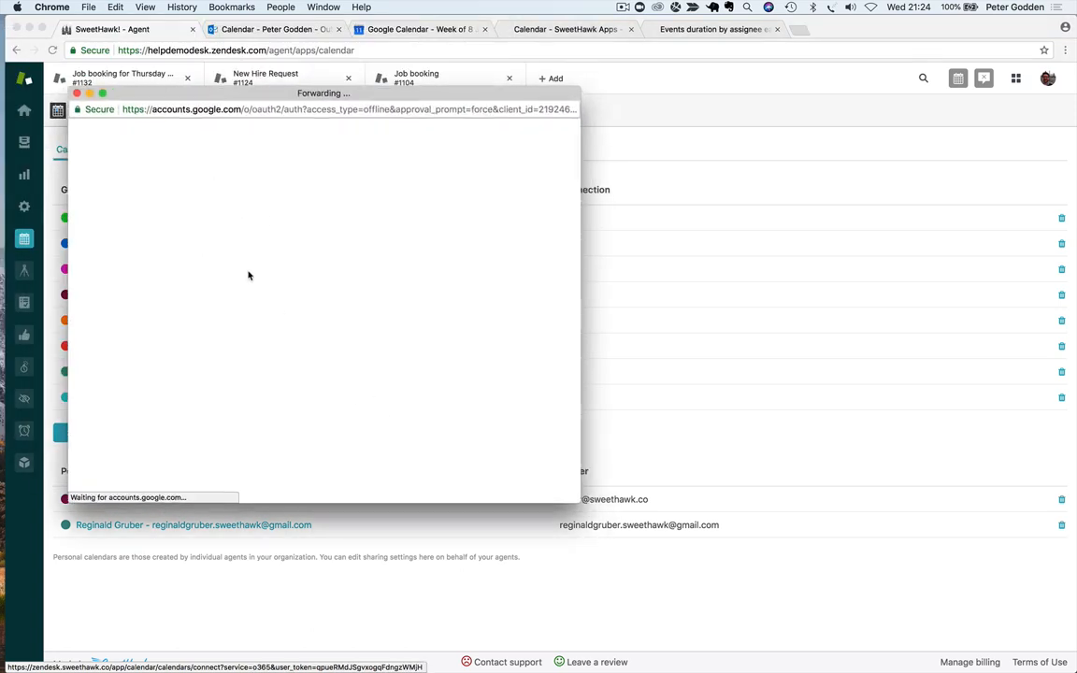
pyautogui.scroll(-3, 301, 373)
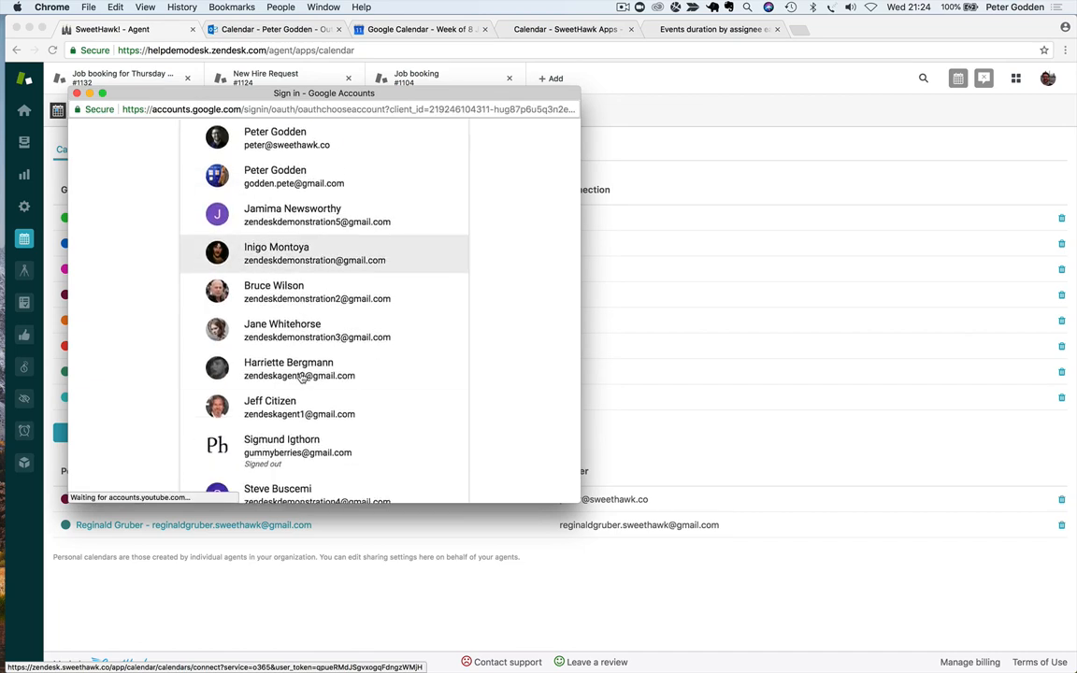
pyautogui.click(288, 374)
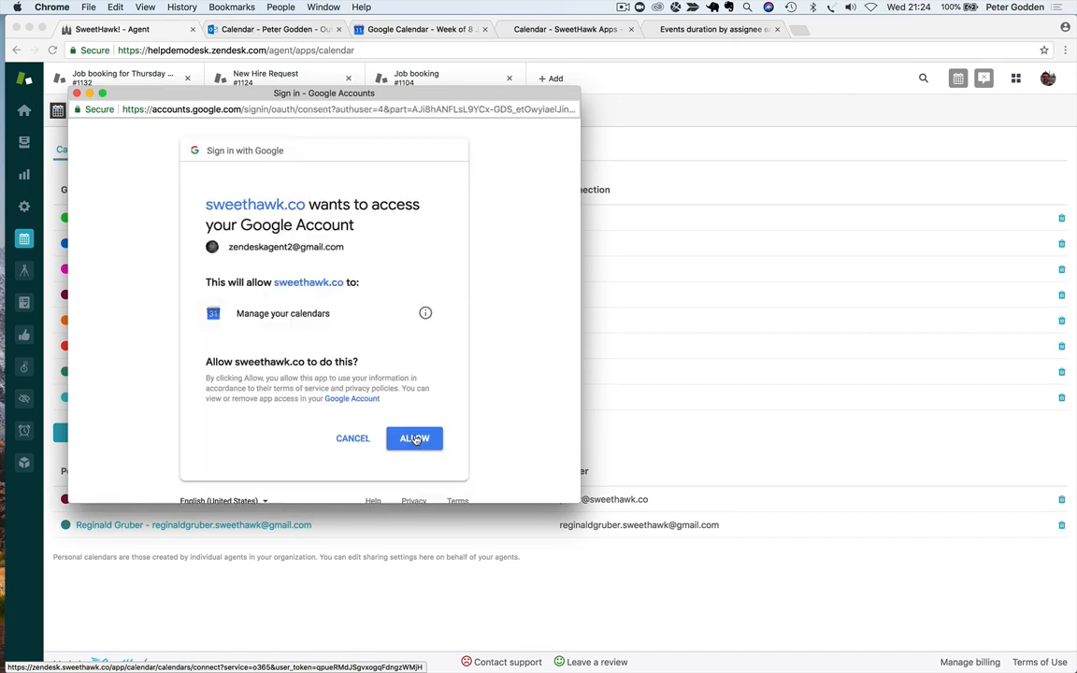
pyautogui.click(415, 438)
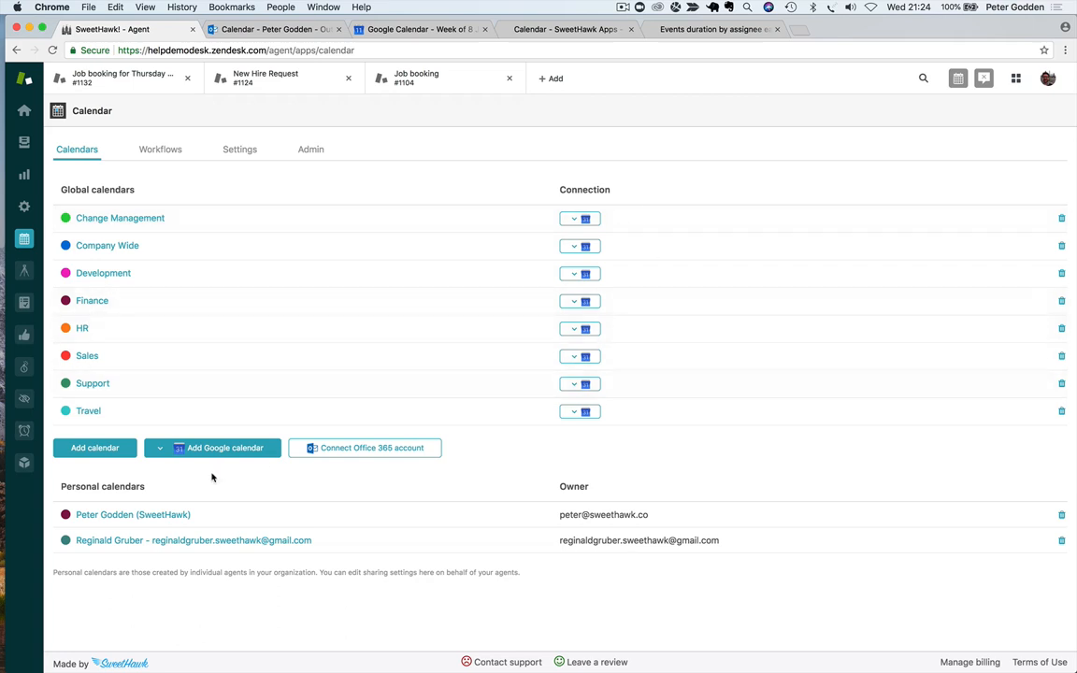
pyautogui.click(262, 452)
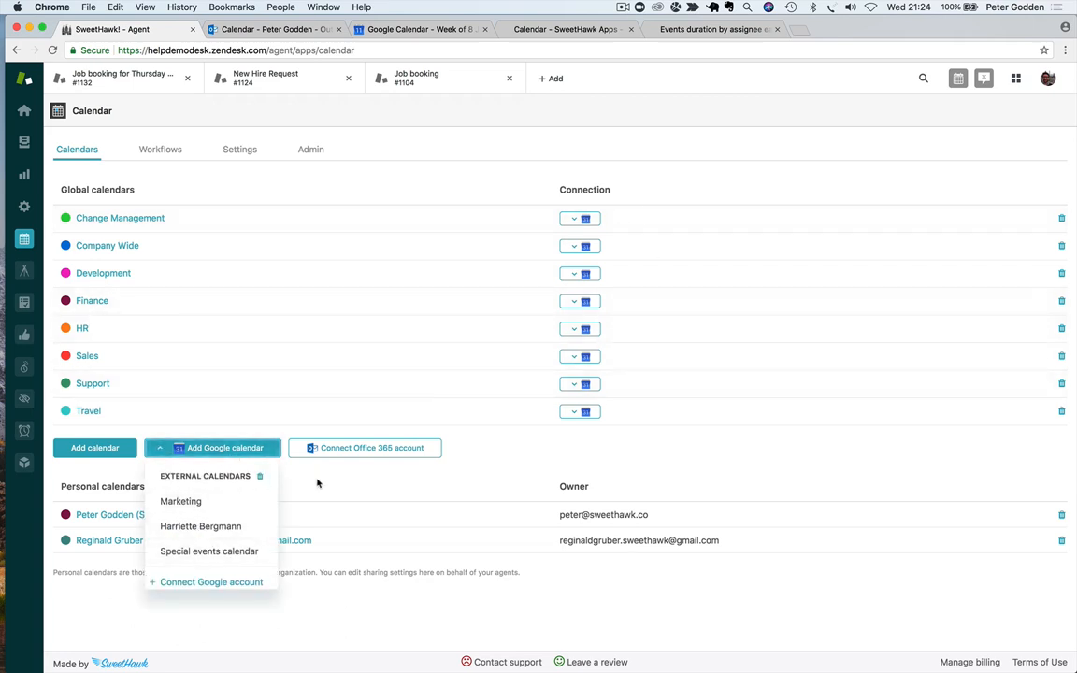
pyautogui.click(348, 489)
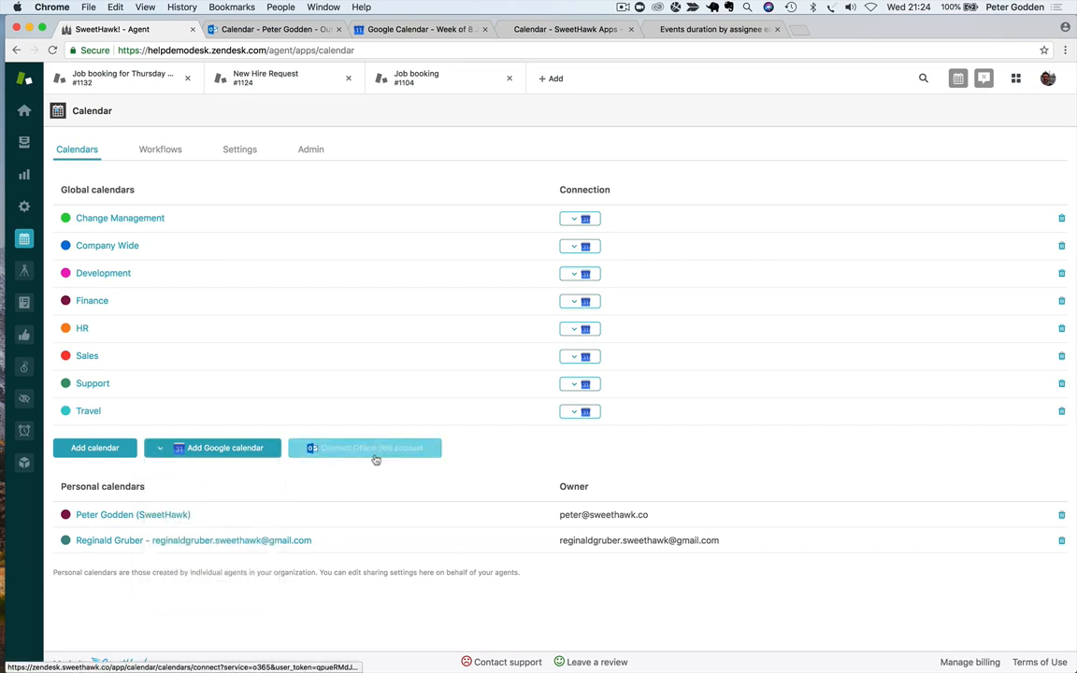
# Connect an Office 365 account through the Microsoft sign-in.
pyautogui.click(371, 449)
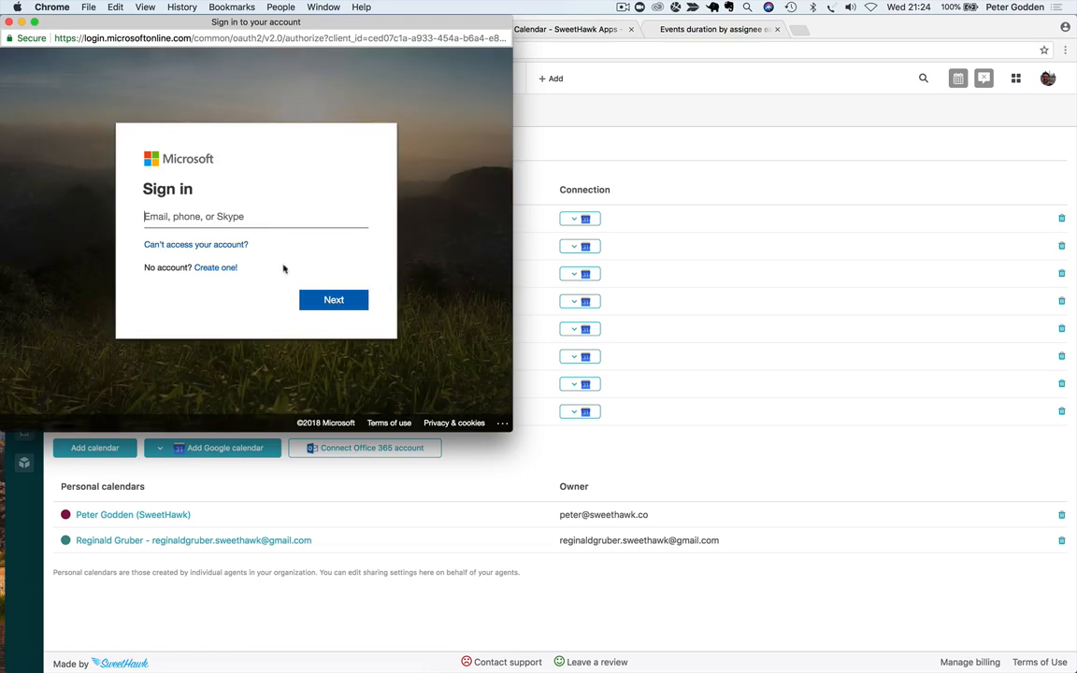
pyautogui.click(275, 228)
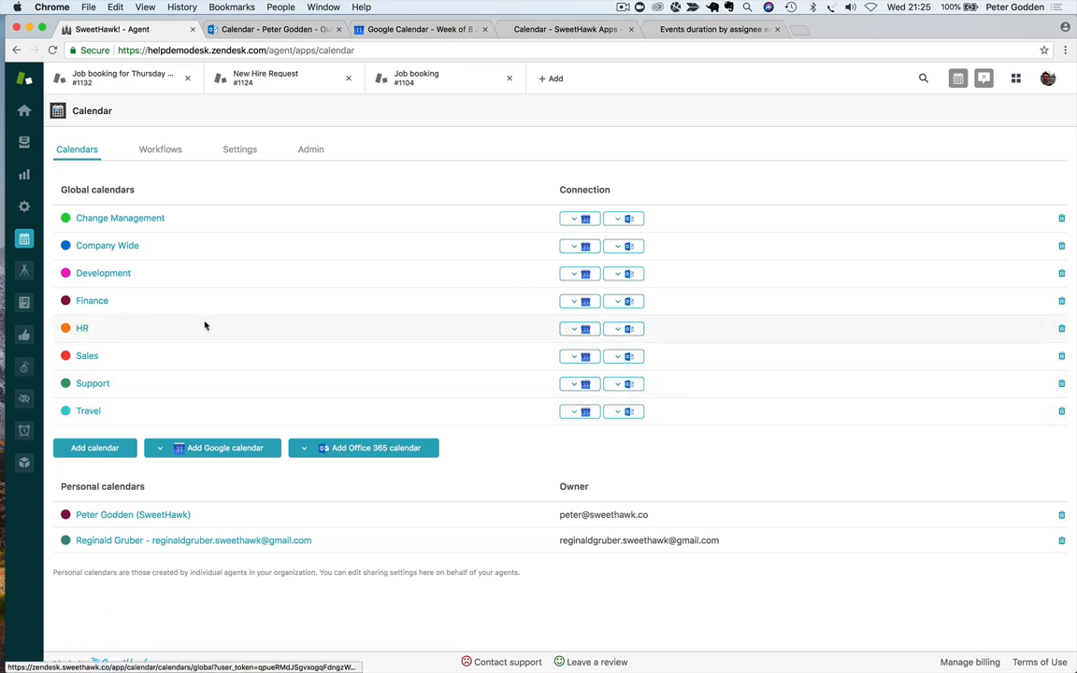
# Look at the current week in the Outlook calendar, and link the HR global calendar to the Office 365 calendar named Calendar.
pyautogui.click(239, 30)
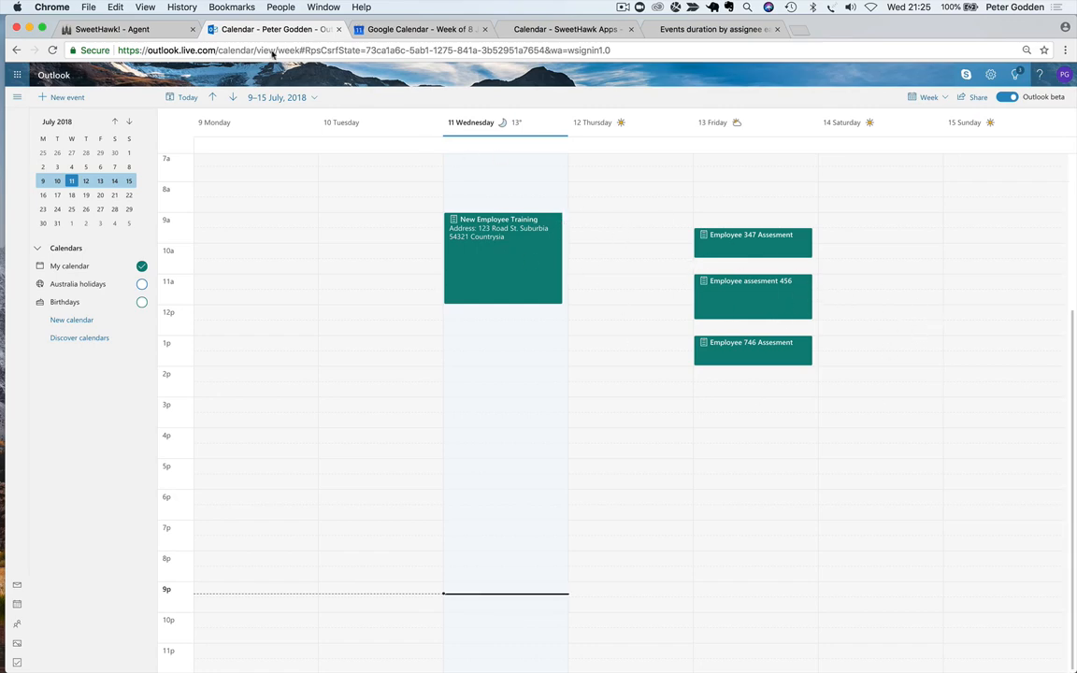
pyautogui.click(116, 29)
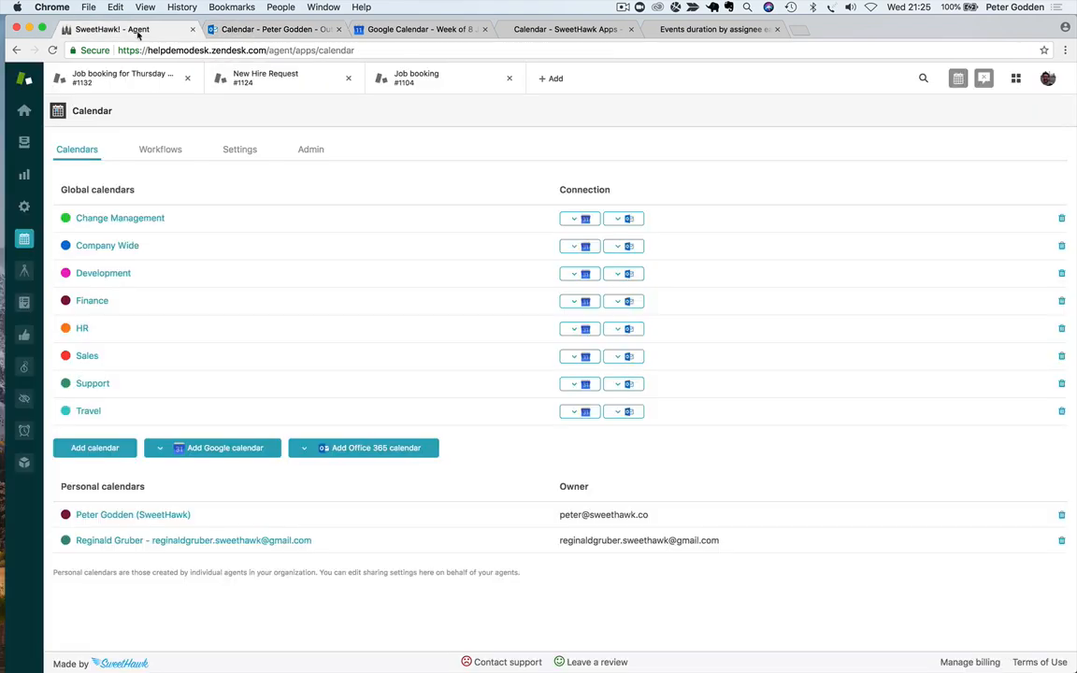
pyautogui.click(618, 332)
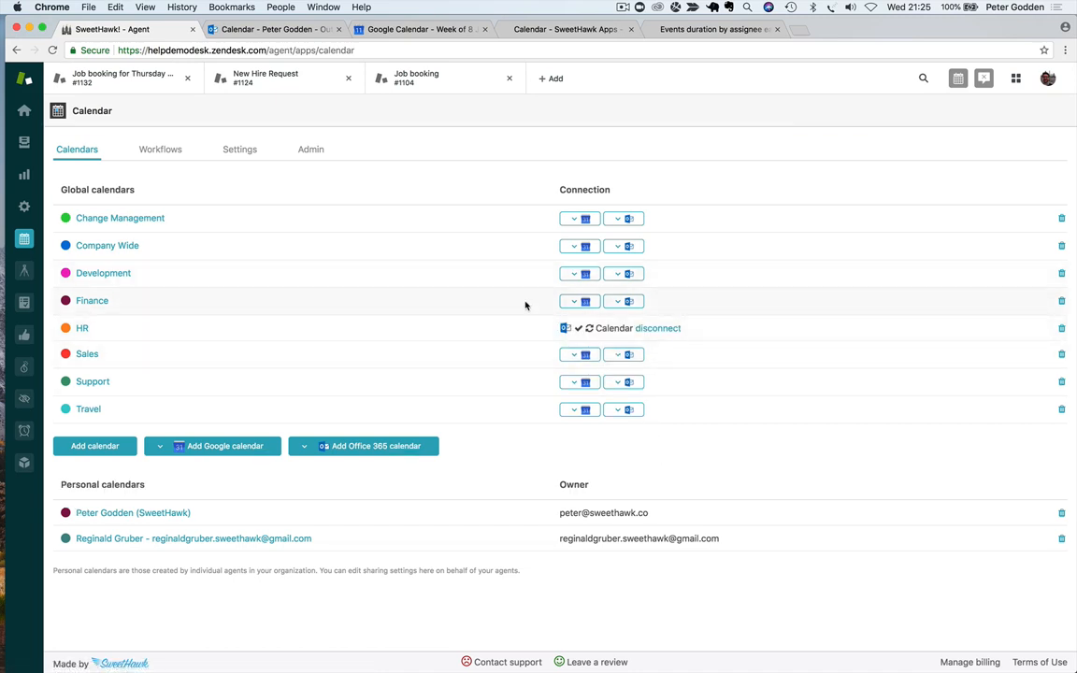
# View the HR calendar's week in the Zendesk calendar and compare its events with the same week in Outlook.
pyautogui.click(957, 80)
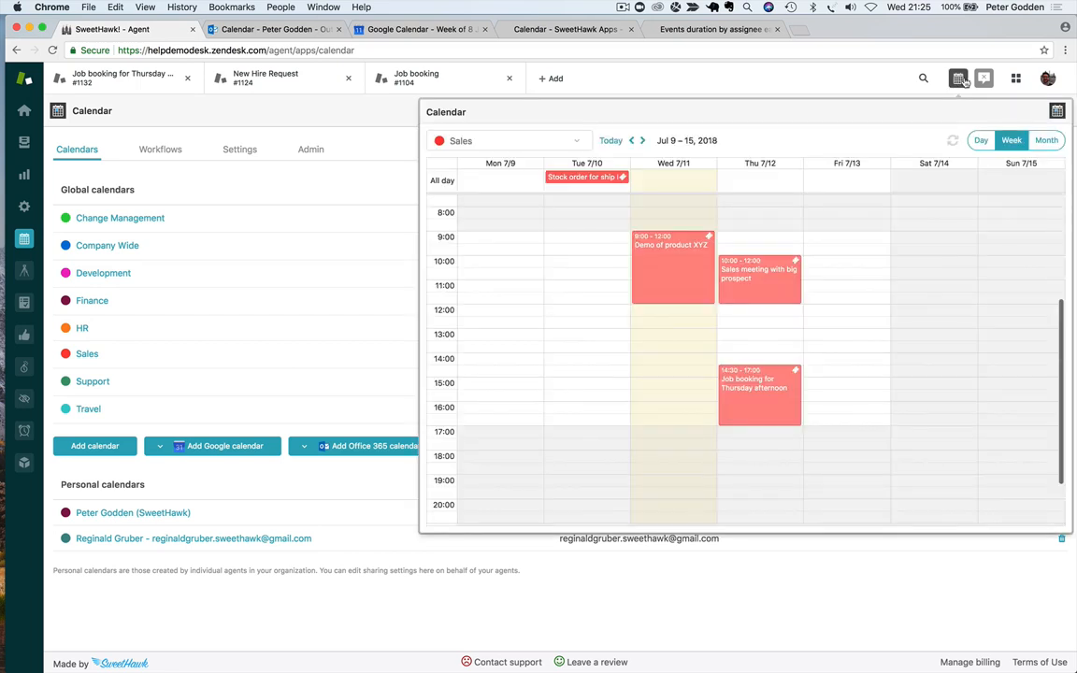
pyautogui.click(505, 140)
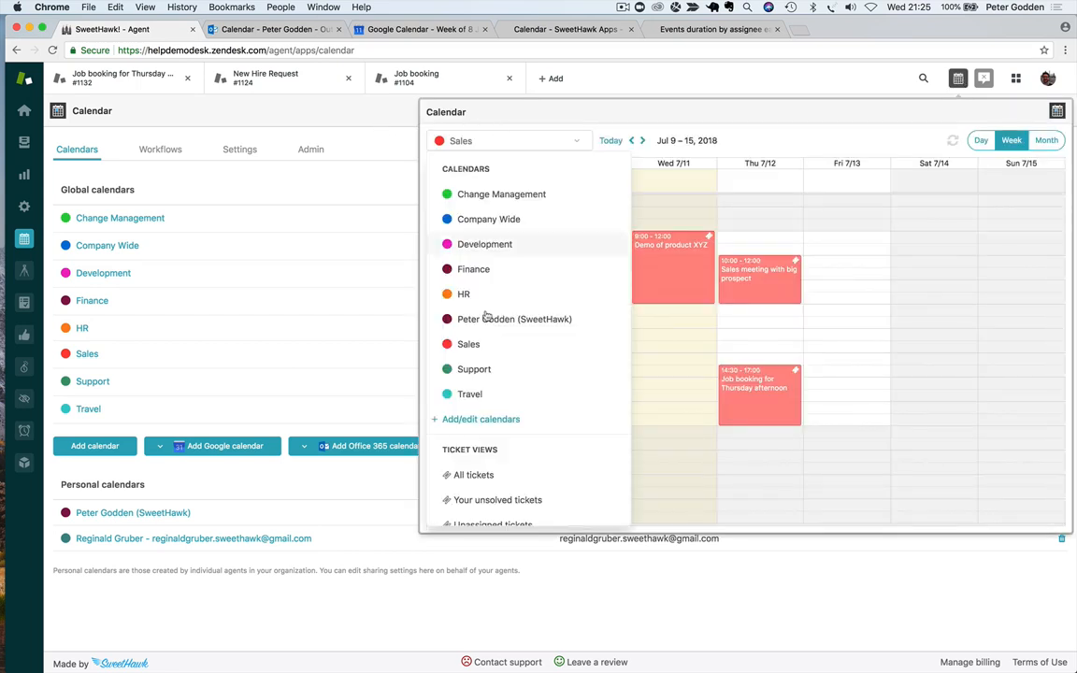
pyautogui.click(481, 294)
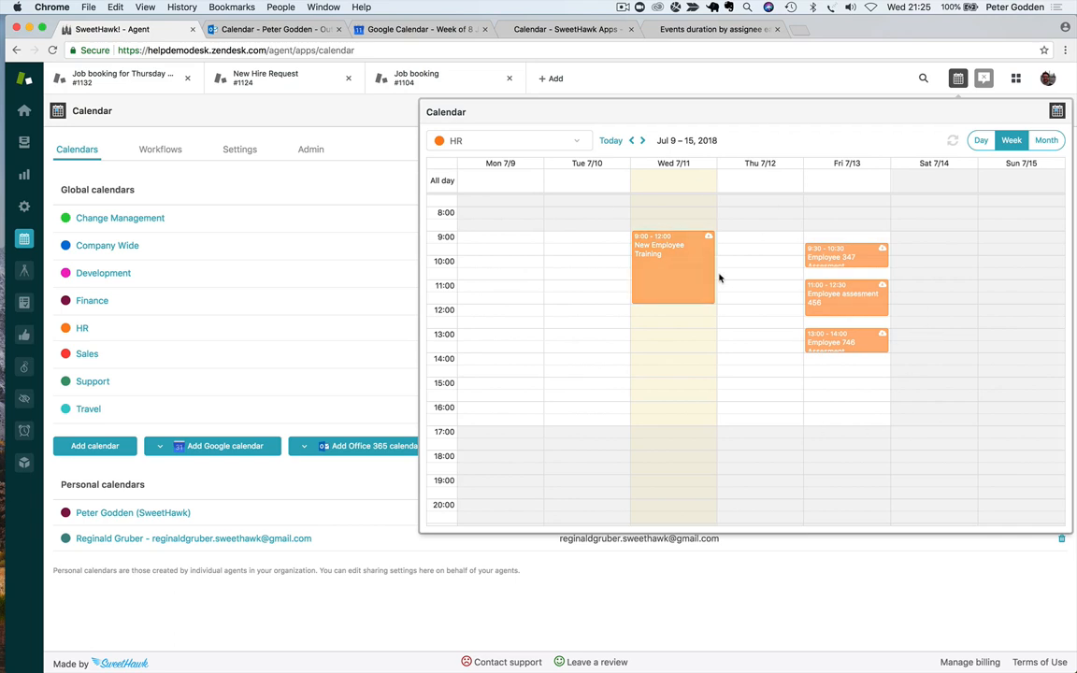
pyautogui.click(241, 31)
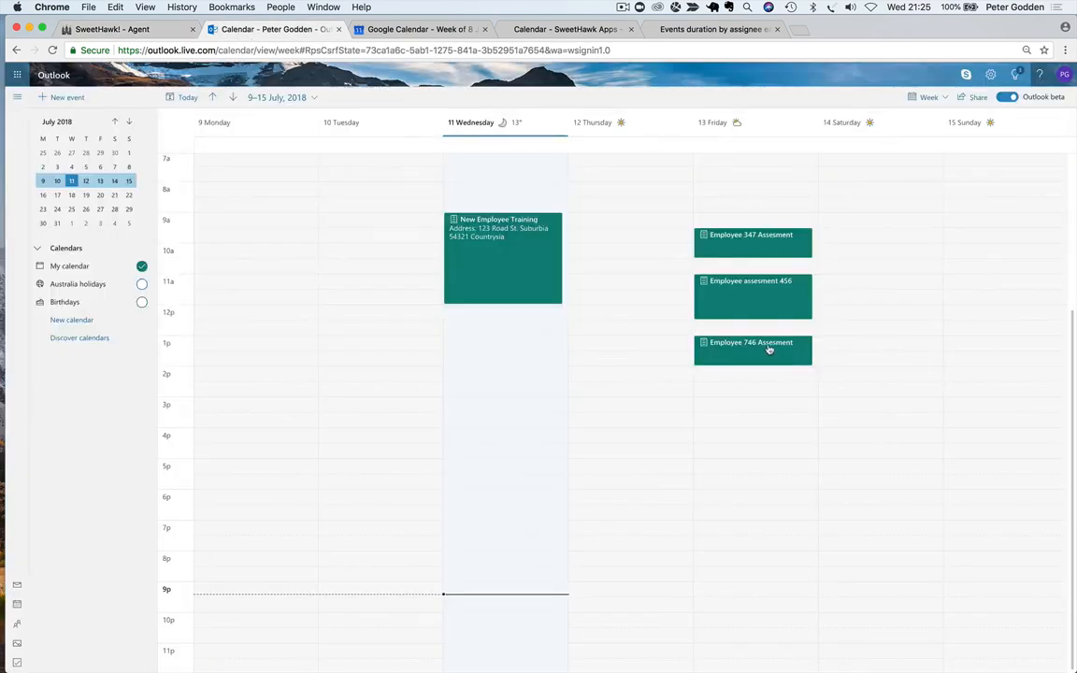
pyautogui.click(131, 31)
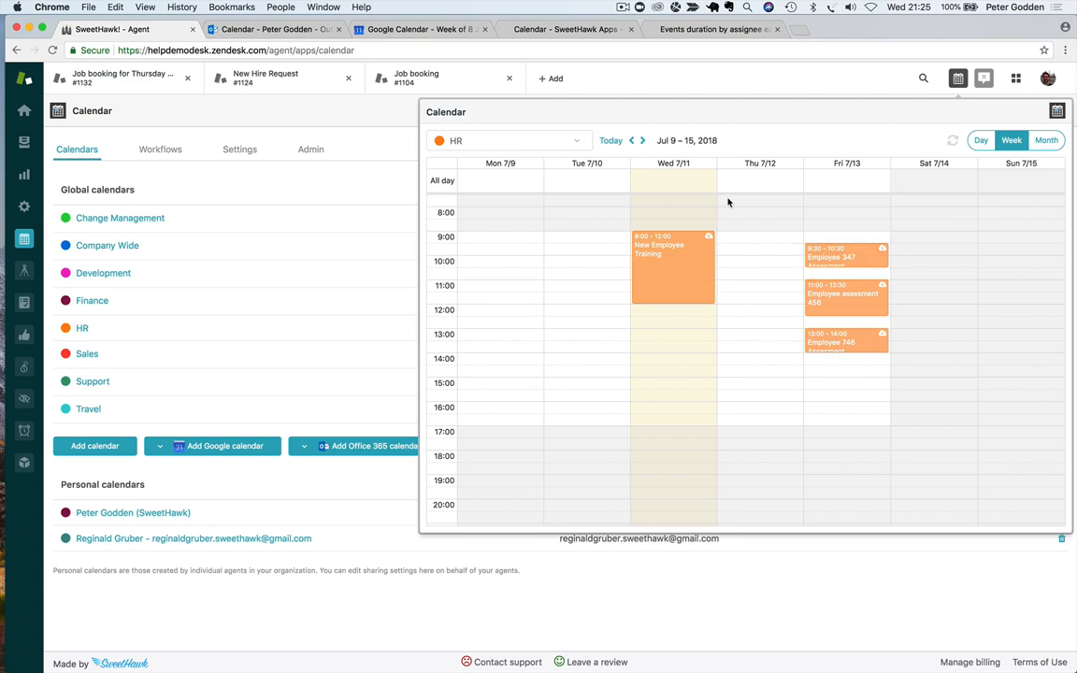
pyautogui.click(958, 79)
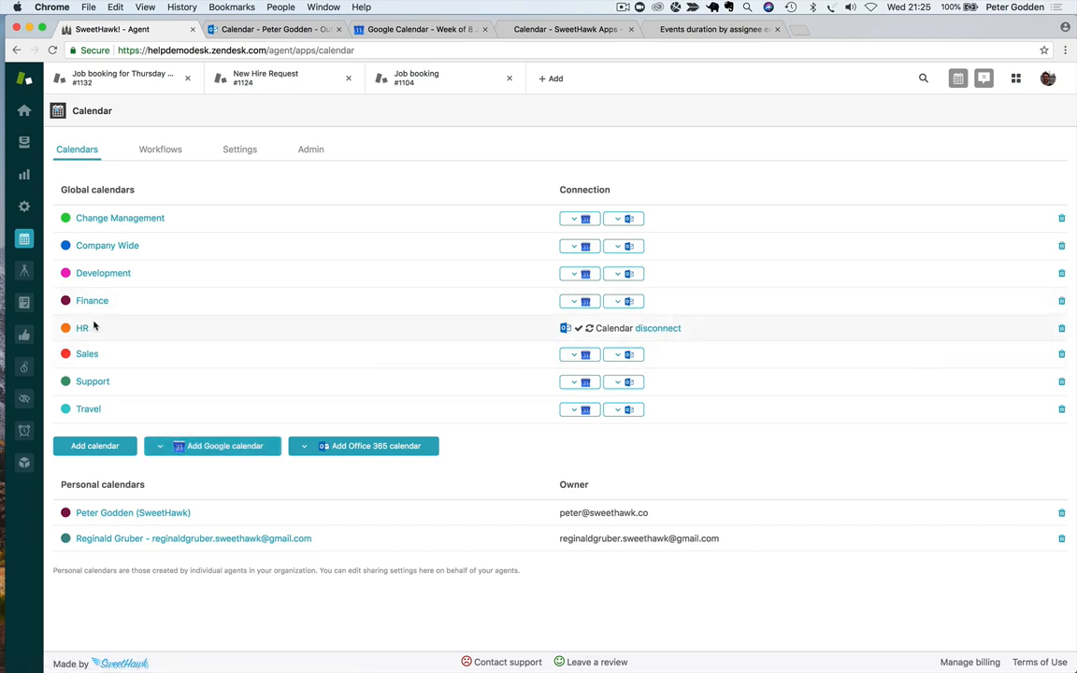
# Look at the access and 2-way sync options for adding the Google calendar Marketing, and leave without adding it.
pyautogui.click(156, 446)
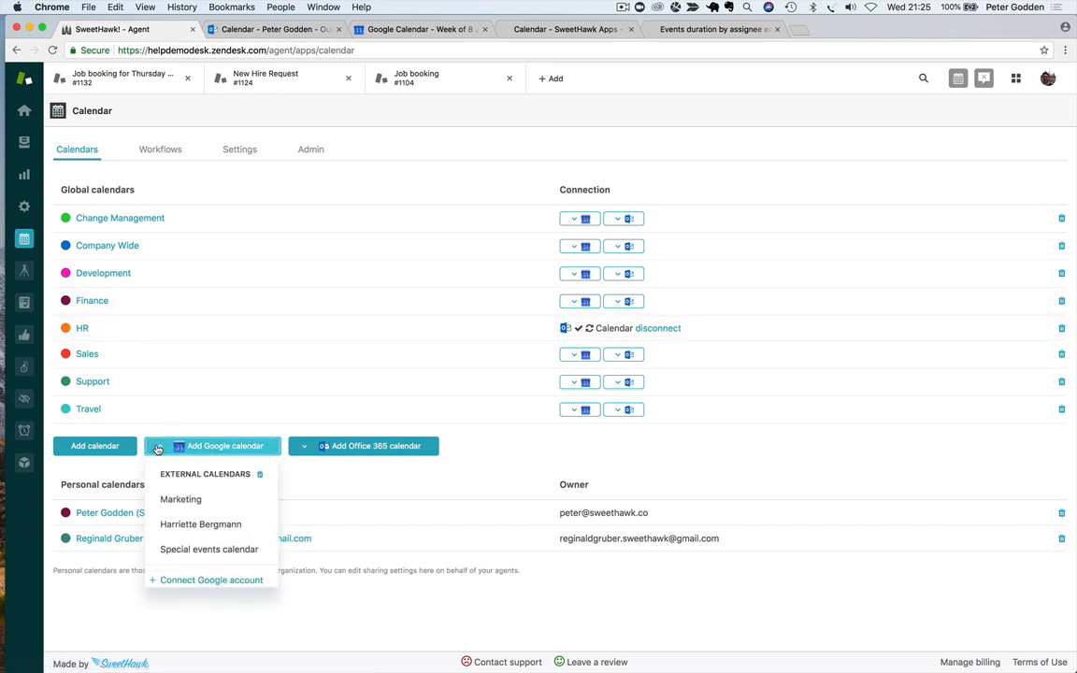
pyautogui.click(195, 503)
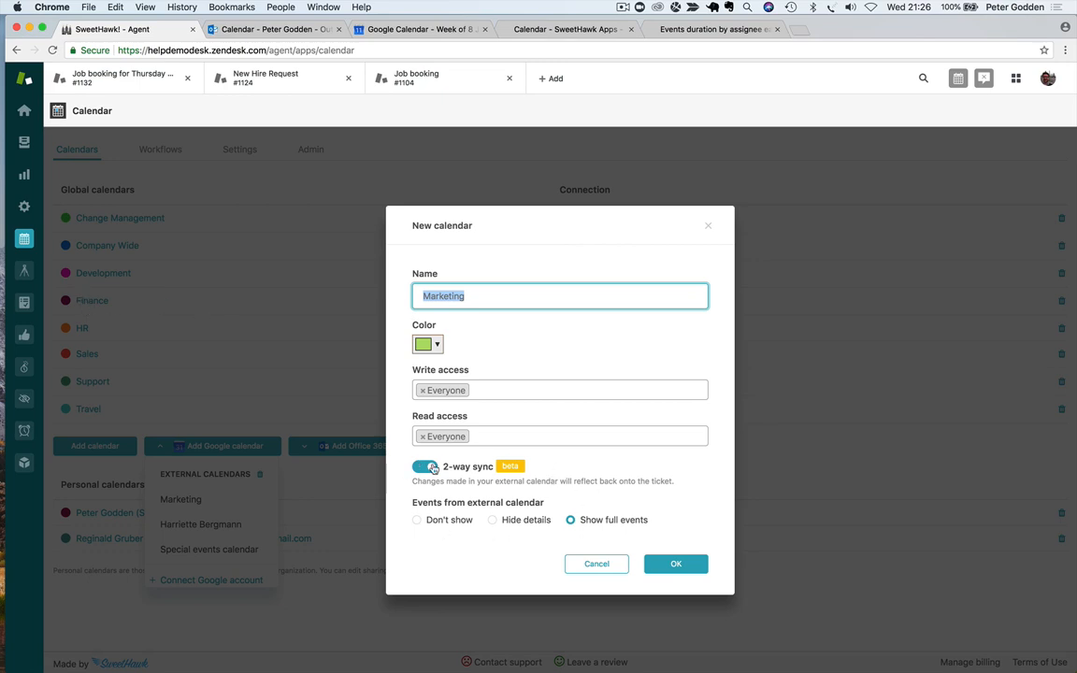
pyautogui.click(596, 562)
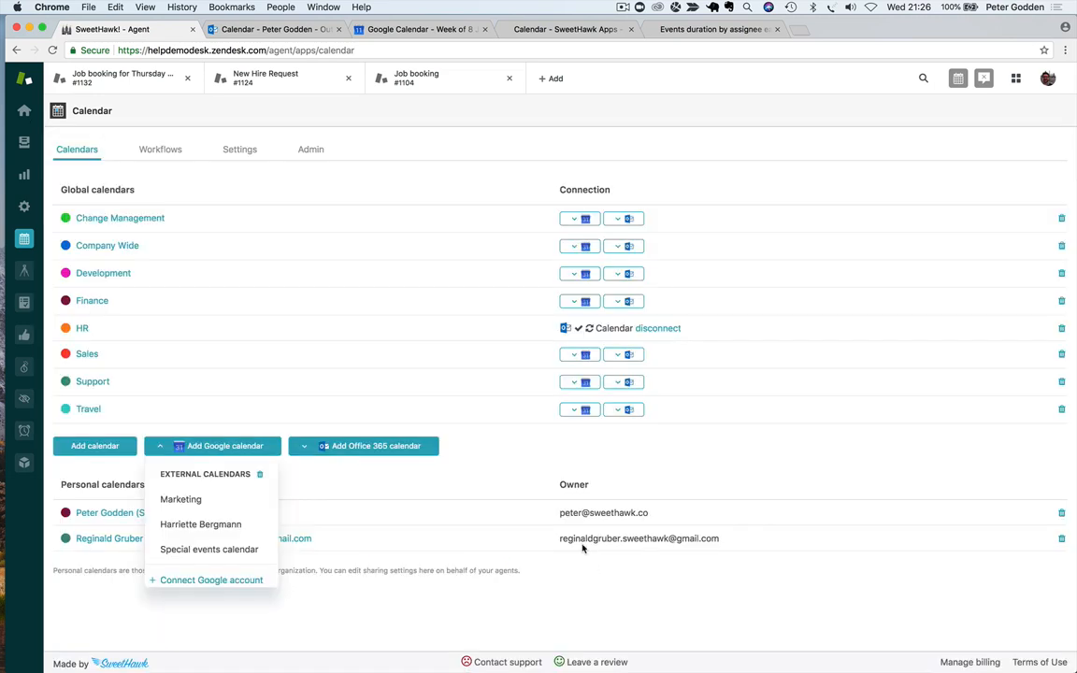
# Look at the HR calendar's 2-way sync and external event options alongside its events for the week, without changing them.
pyautogui.click(82, 328)
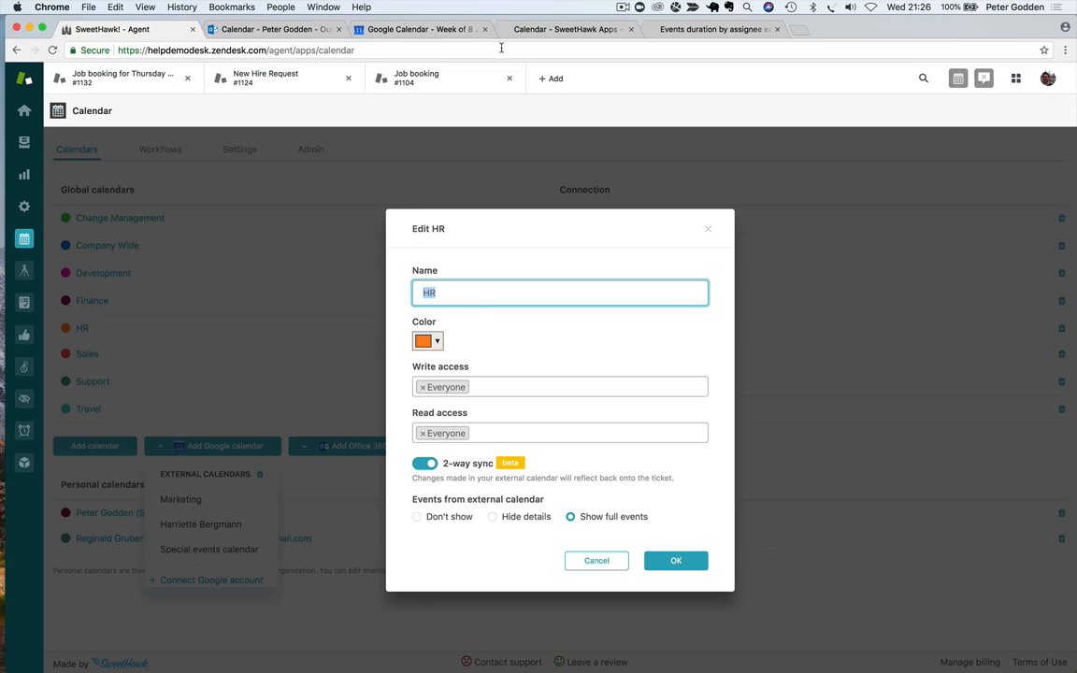
pyautogui.click(593, 561)
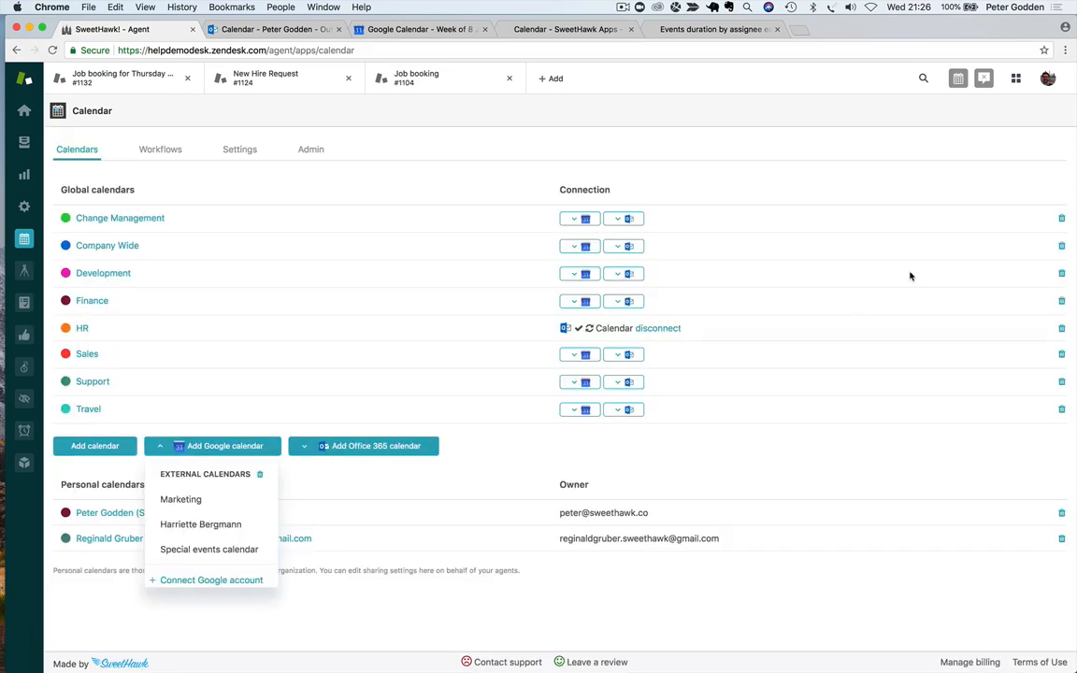
pyautogui.click(957, 77)
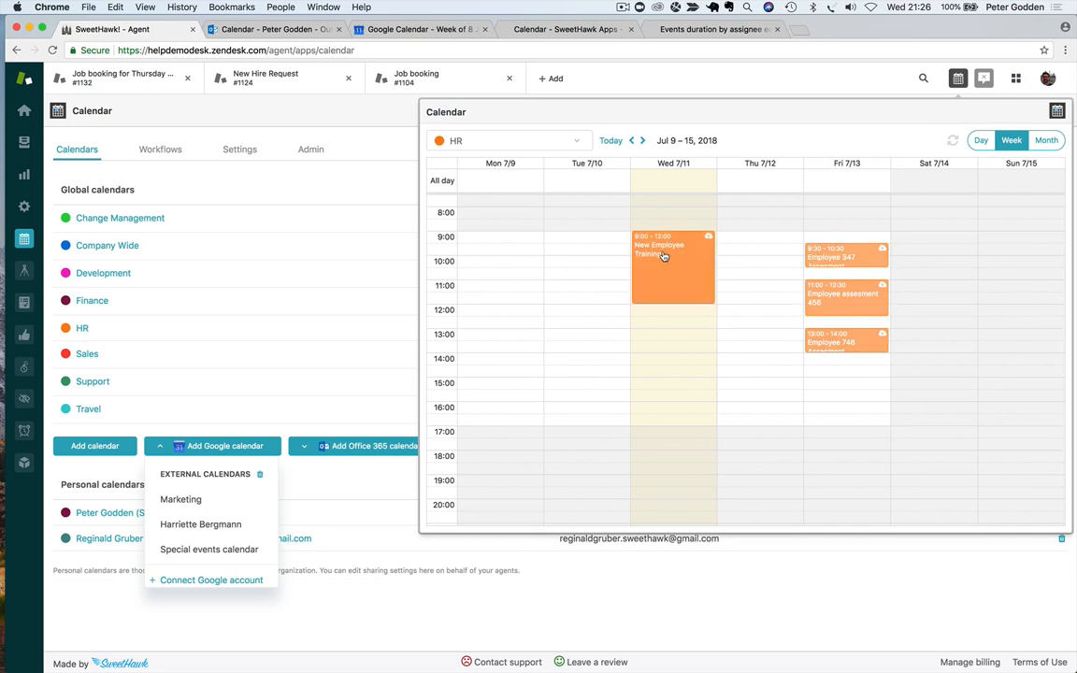
pyautogui.click(232, 330)
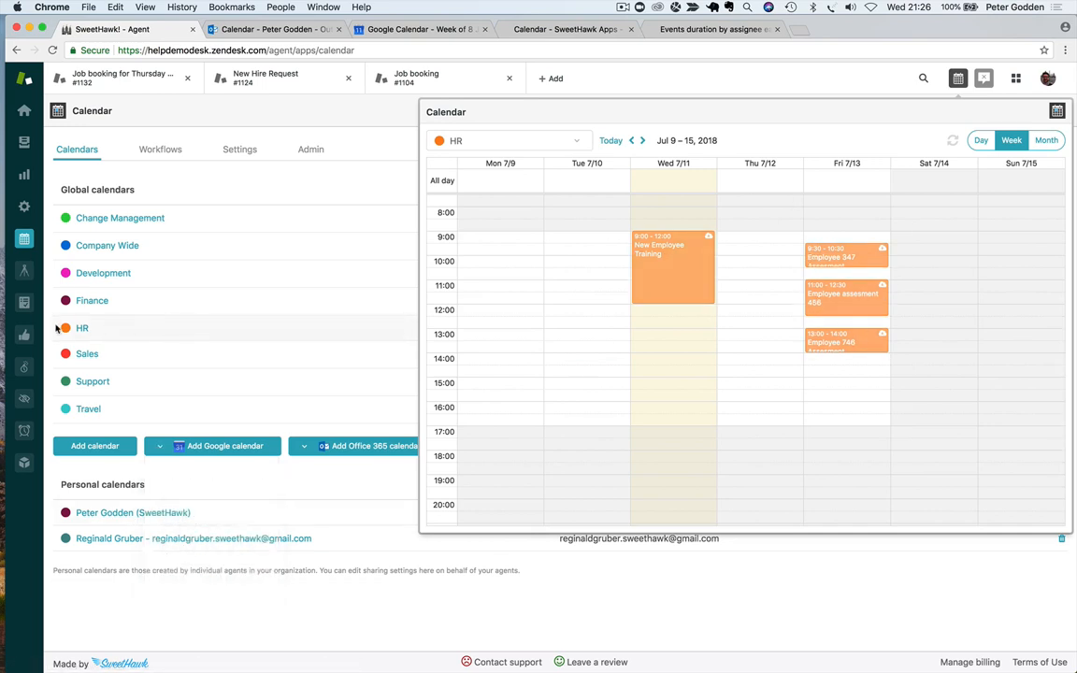
pyautogui.click(85, 330)
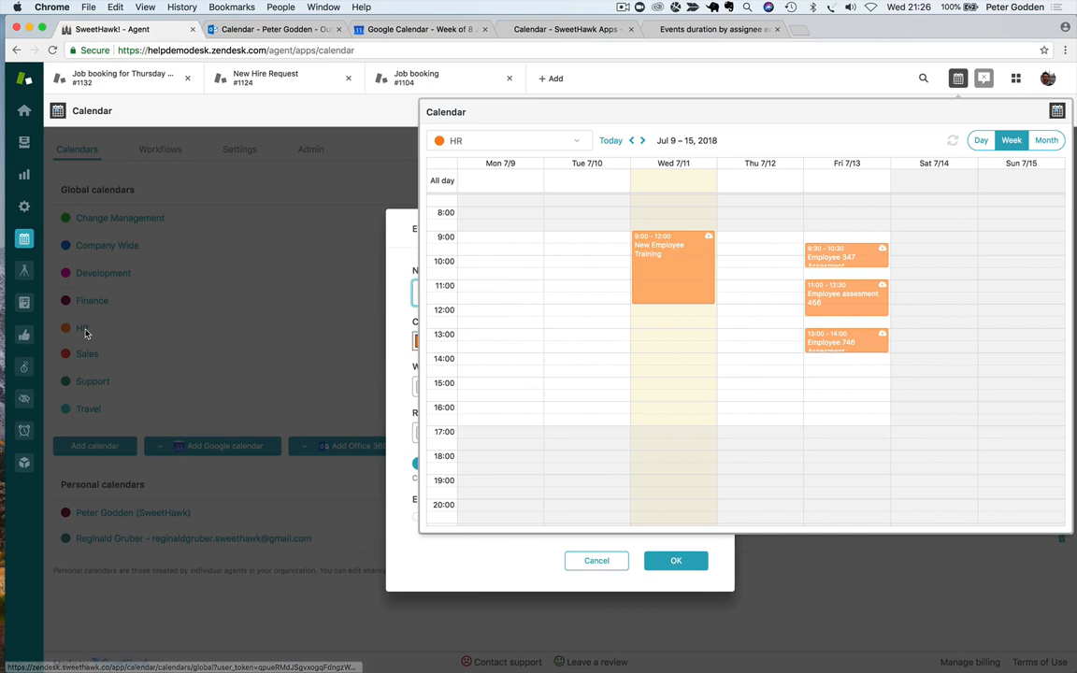
pyautogui.click(957, 77)
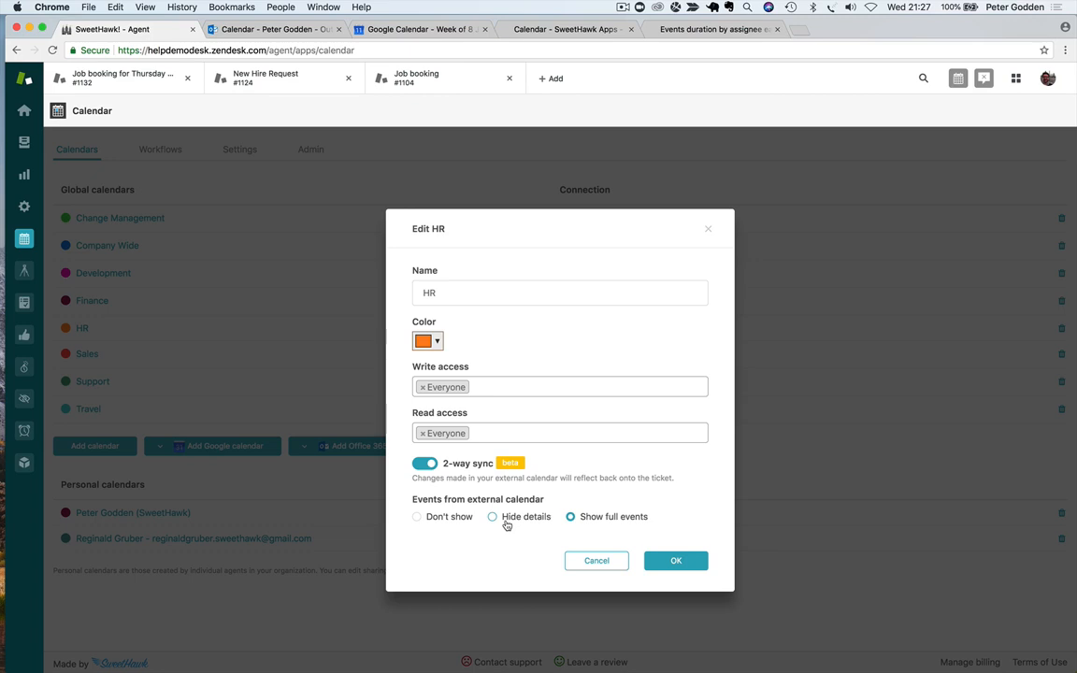
pyautogui.click(709, 229)
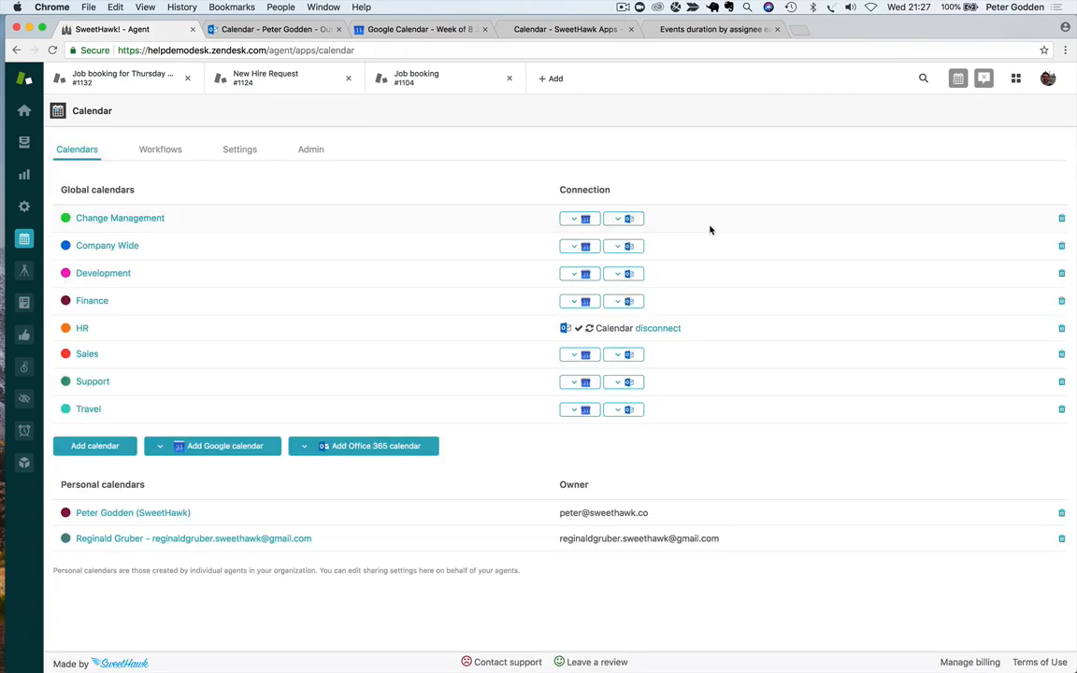
# Add the Google calendar Marketing as a global calendar with access for Everyone, 2-way sync on and full external events shown.
pyautogui.click(161, 446)
pyautogui.click(190, 499)
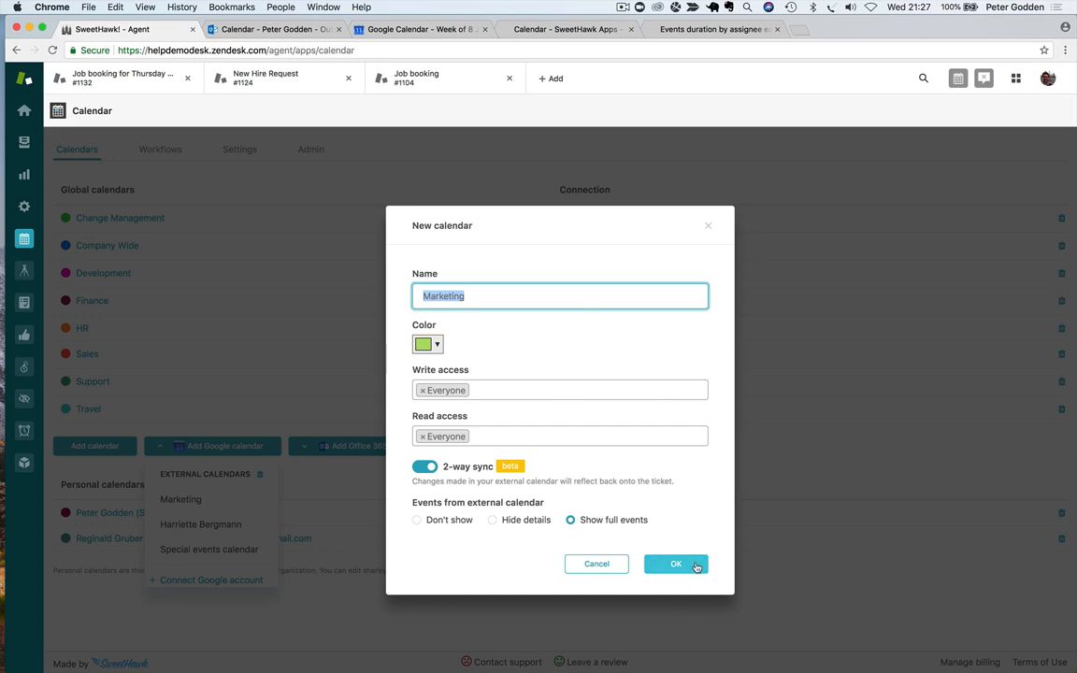
pyautogui.click(696, 568)
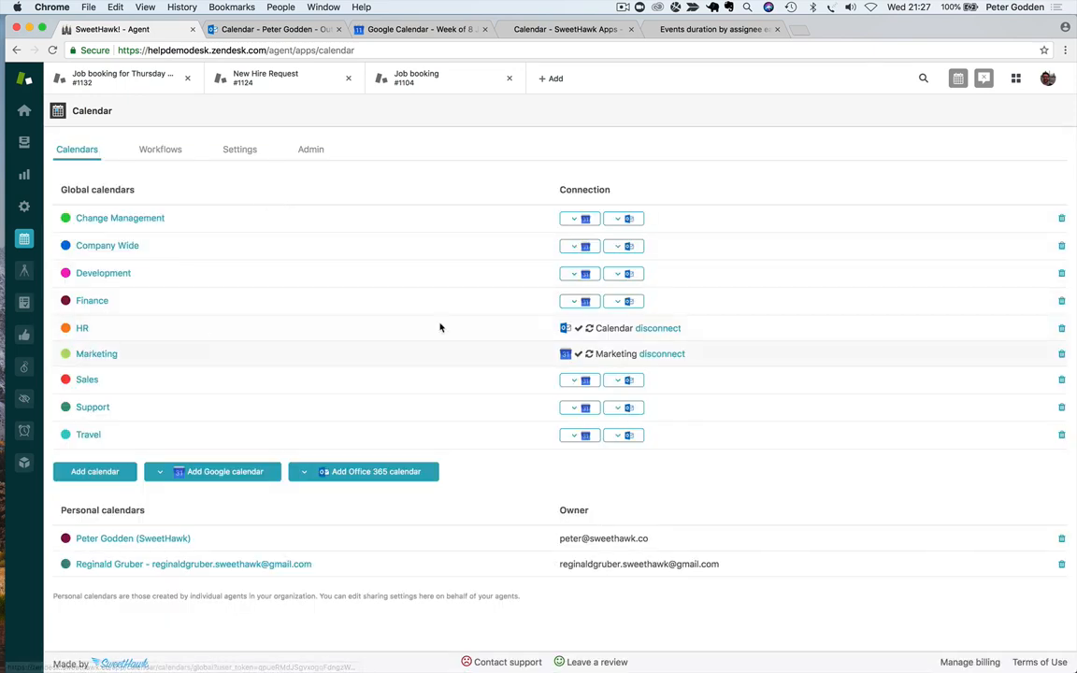
# Check the Marketing events in Google Calendar against the Marketing calendar's week in Zendesk.
pyautogui.click(422, 30)
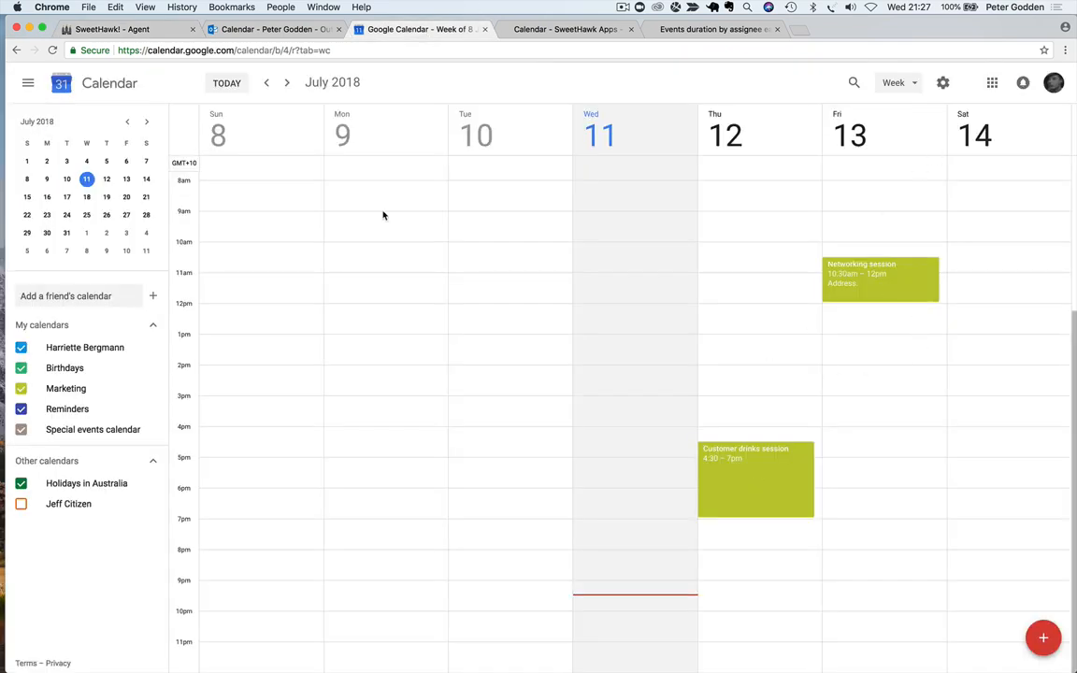
pyautogui.click(96, 29)
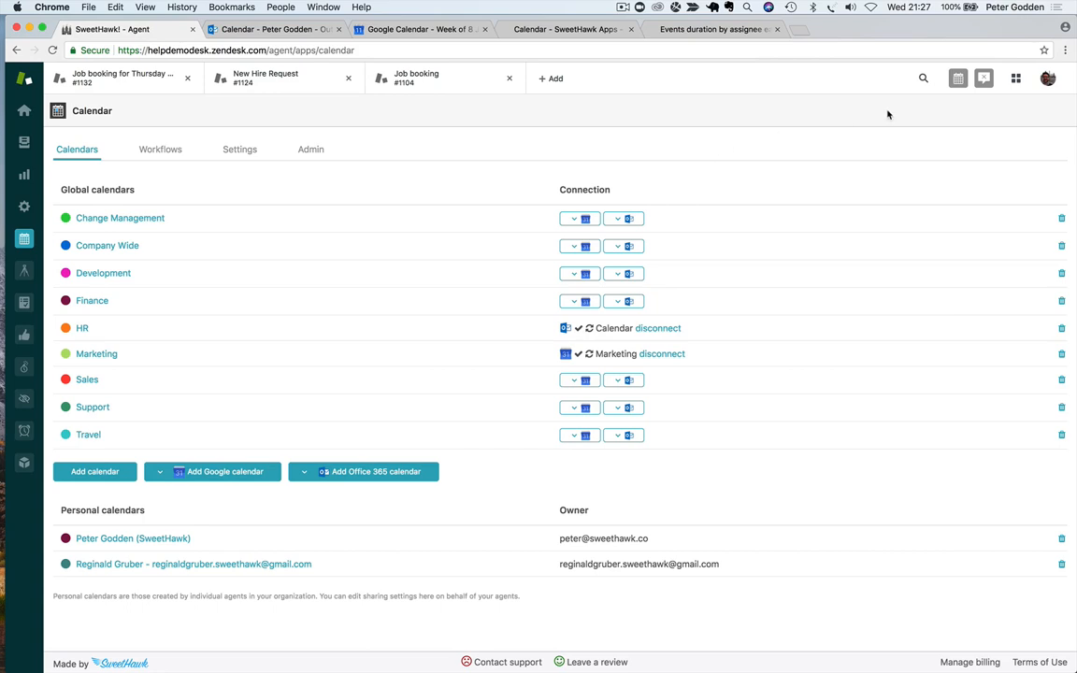
pyautogui.click(958, 80)
pyautogui.click(468, 138)
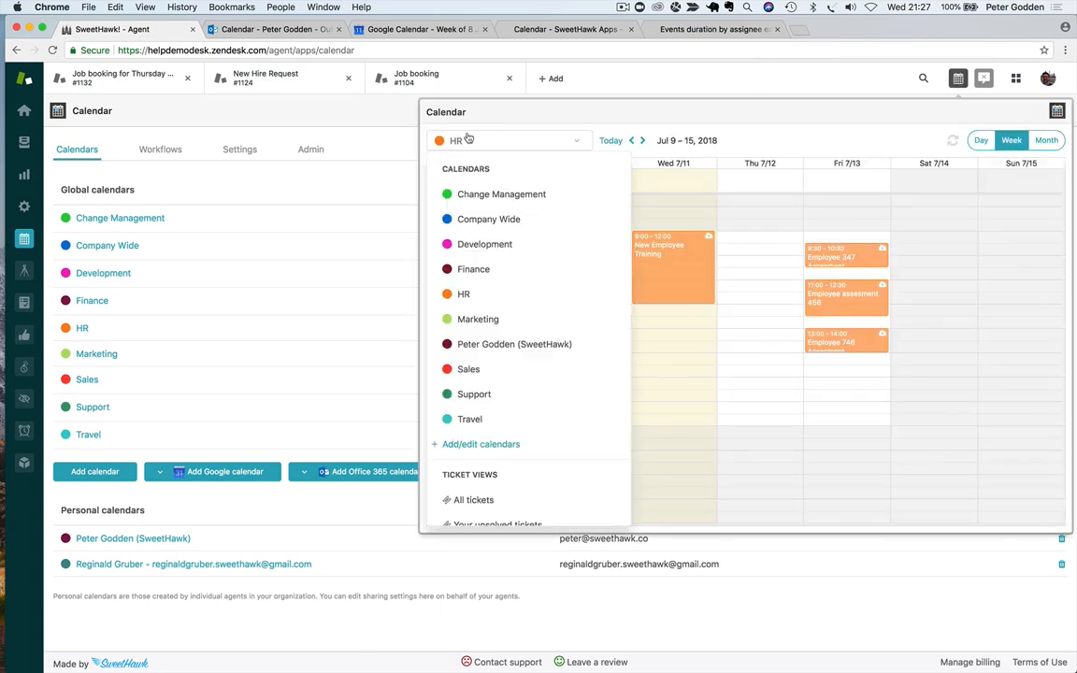
pyautogui.click(474, 319)
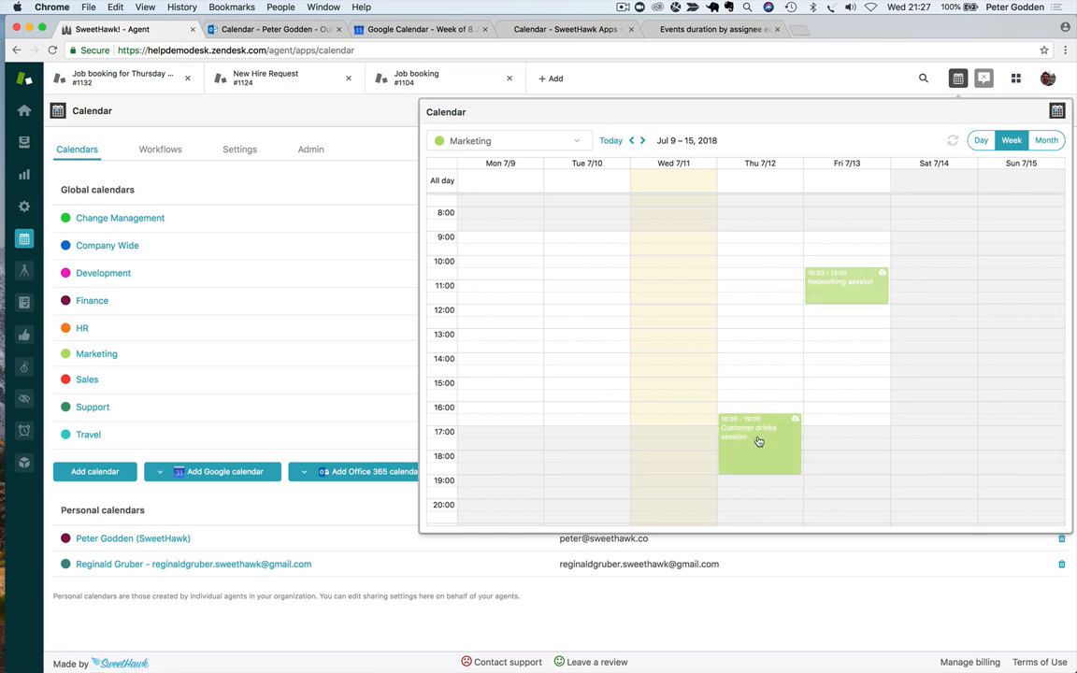
# Schedule the New Hire Request ticket in the HR calendar for 12 Jul 2018, 10:00 to 12:00, and submit it as Open.
pyautogui.click(496, 145)
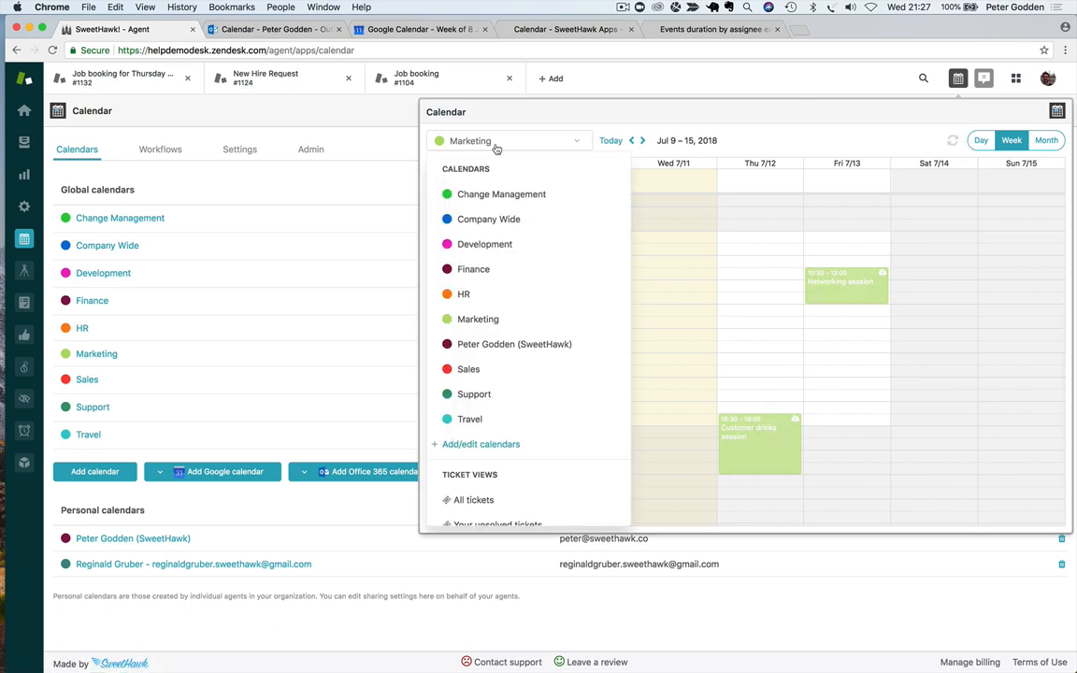
pyautogui.click(488, 297)
pyautogui.moveTo(325, 94)
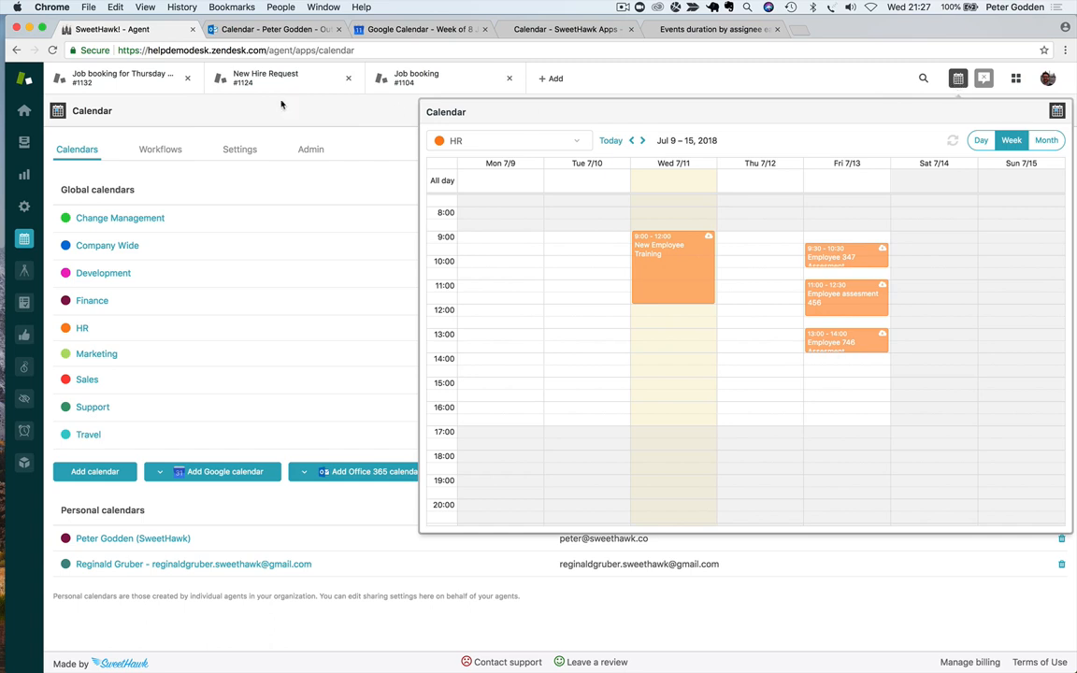
pyautogui.moveTo(246, 84)
pyautogui.click(355, 115)
pyautogui.click(280, 79)
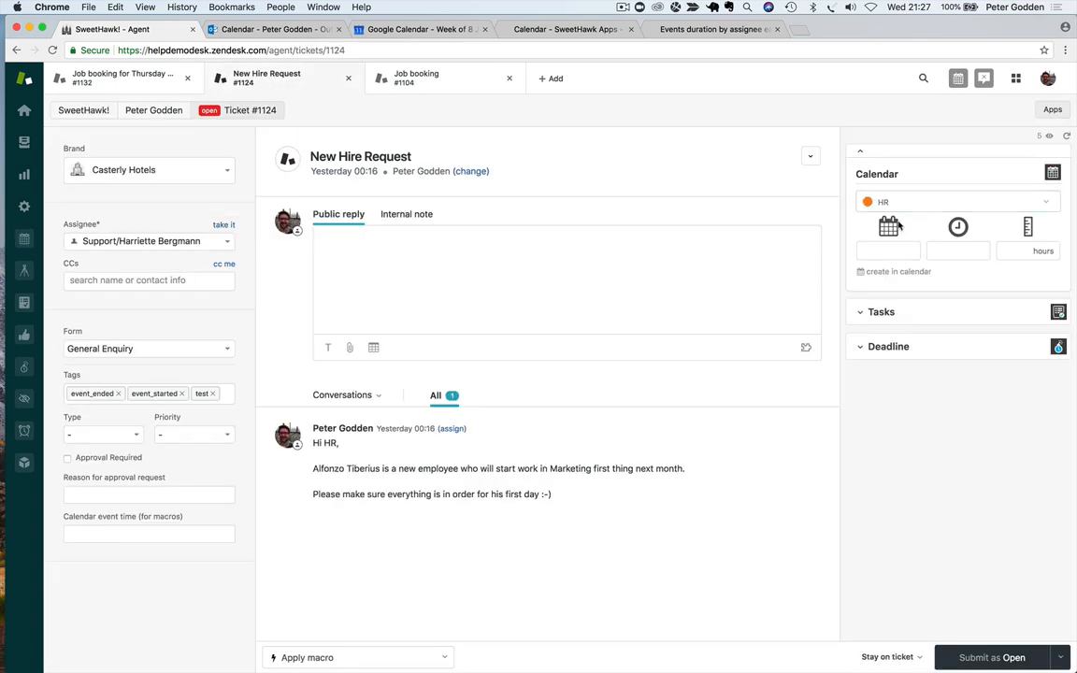
pyautogui.click(888, 271)
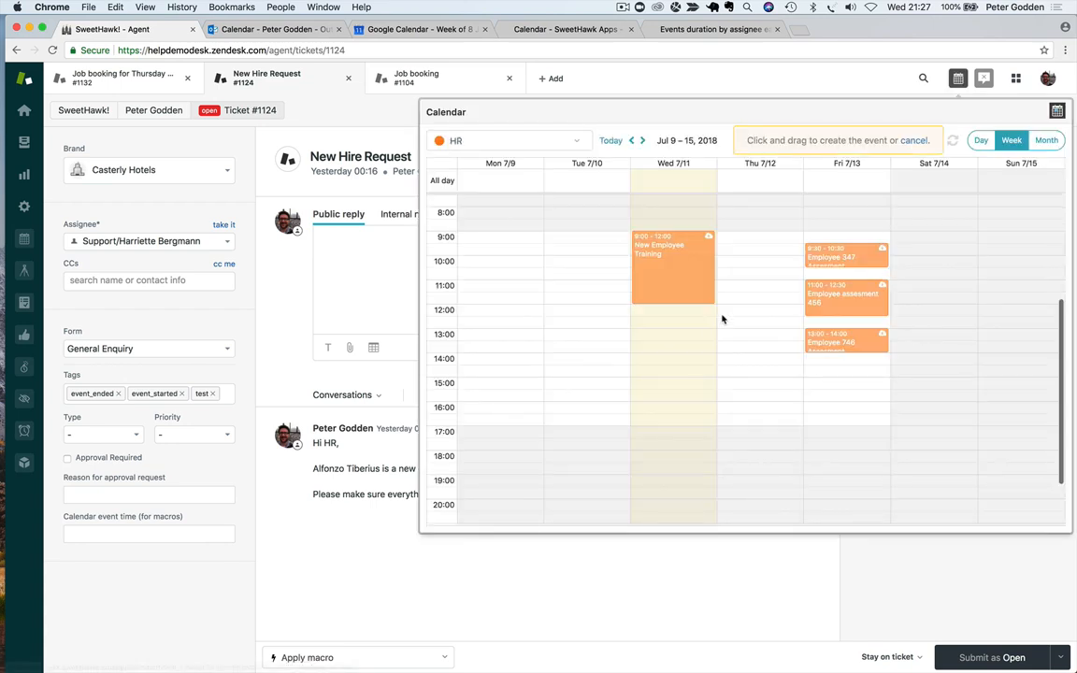
pyautogui.moveTo(745, 264); pyautogui.dragTo(747, 304)
pyautogui.click(994, 655)
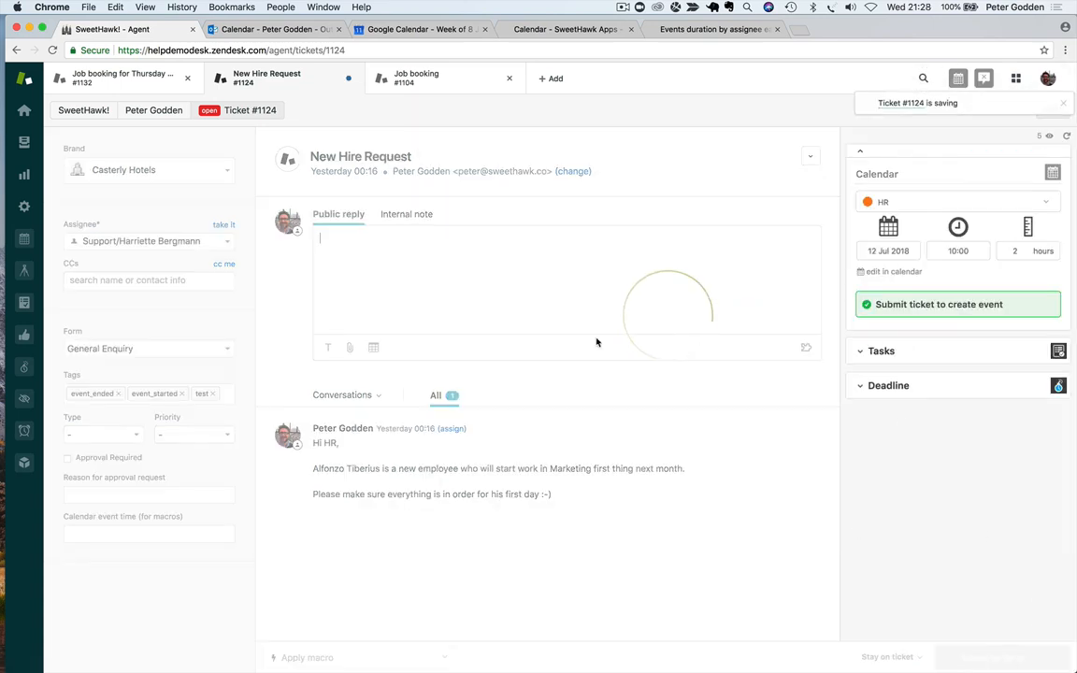
# Refresh the Outlook calendar to check the New Hire Request event, and compare it with the HR calendar in Zendesk.
pyautogui.click(270, 28)
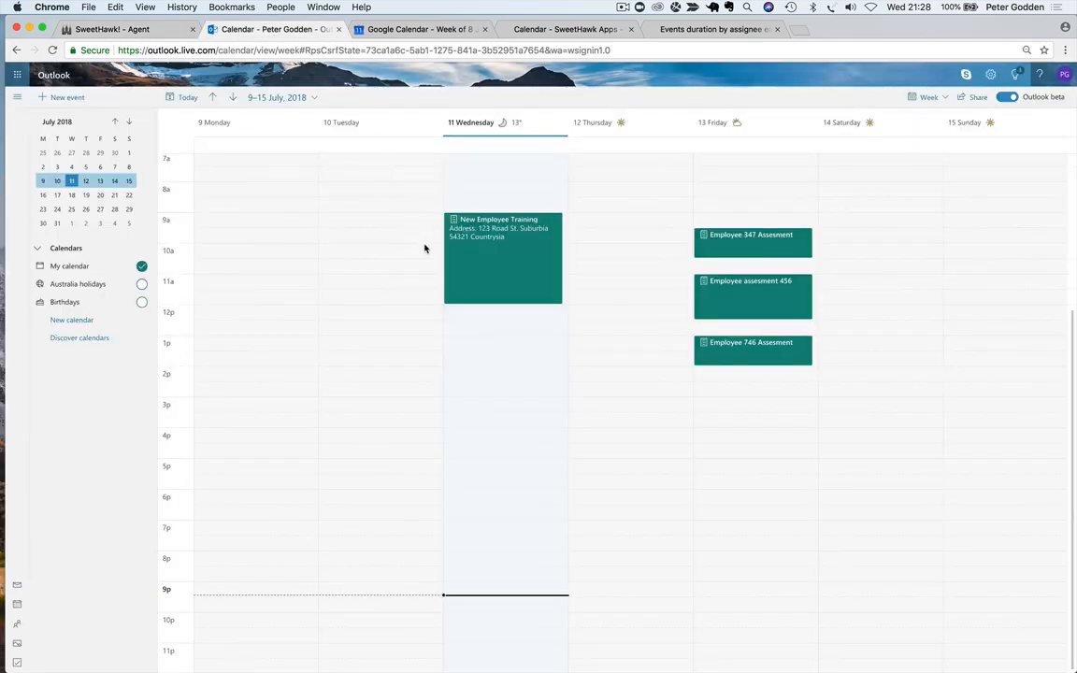
pyautogui.click(53, 51)
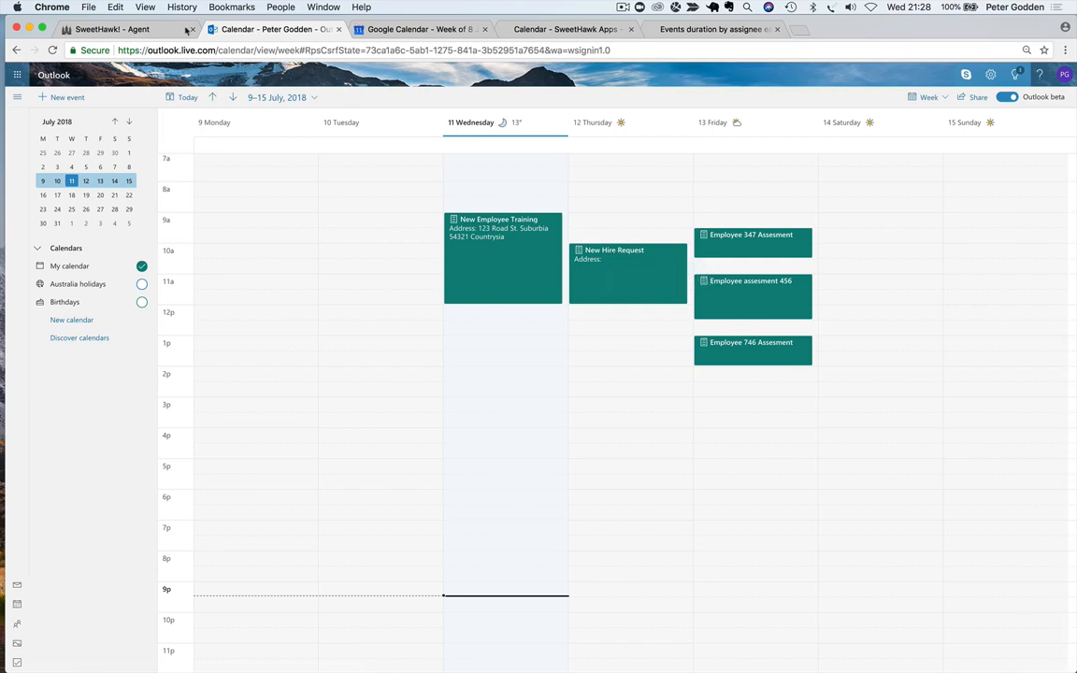
pyautogui.click(110, 29)
pyautogui.click(958, 79)
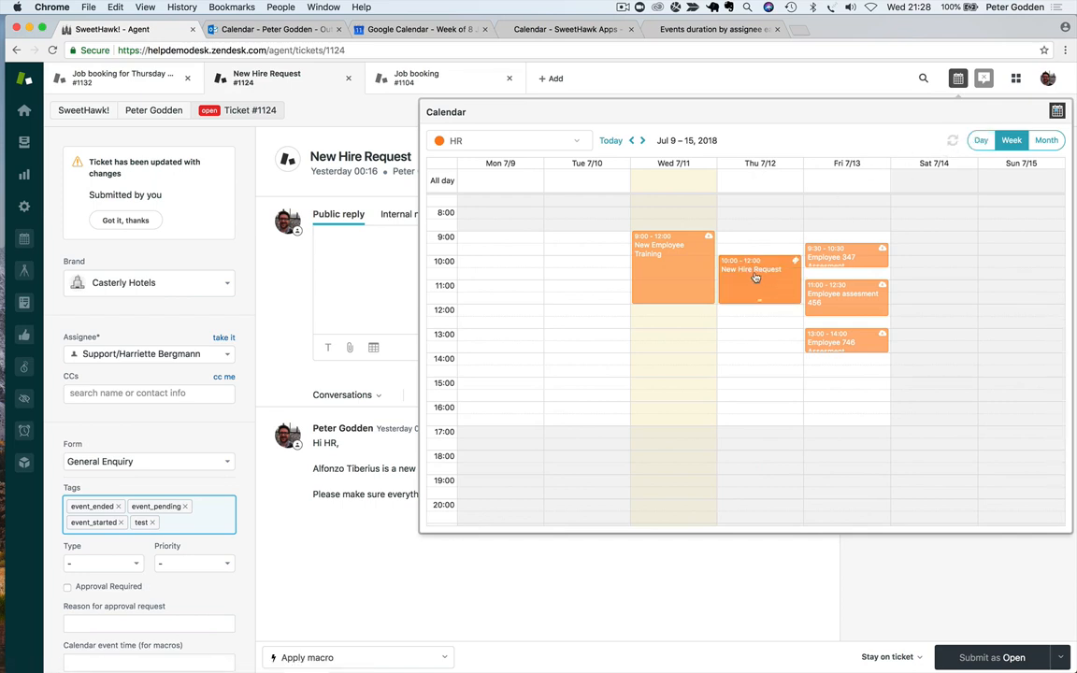
# In Outlook, move the New Hire Request event to 11:30 am Thursday and the Employee 746 Assesment to 4:30 pm Friday.
pyautogui.click(269, 29)
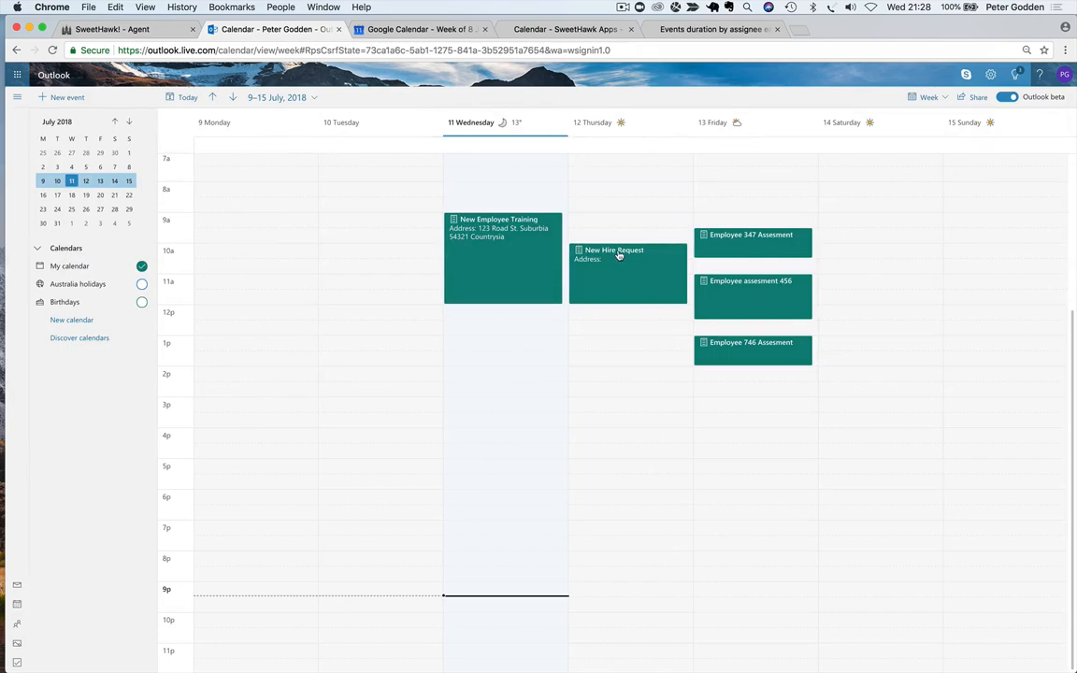
pyautogui.moveTo(640, 278); pyautogui.dragTo(630, 315)
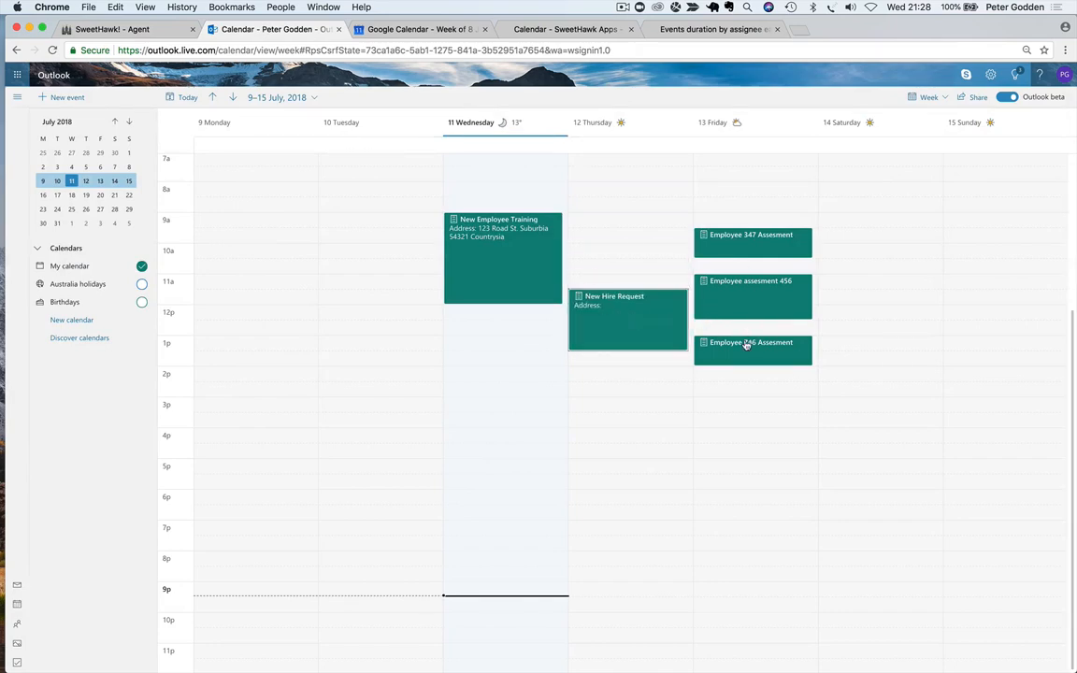
pyautogui.moveTo(744, 344); pyautogui.dragTo(745, 462)
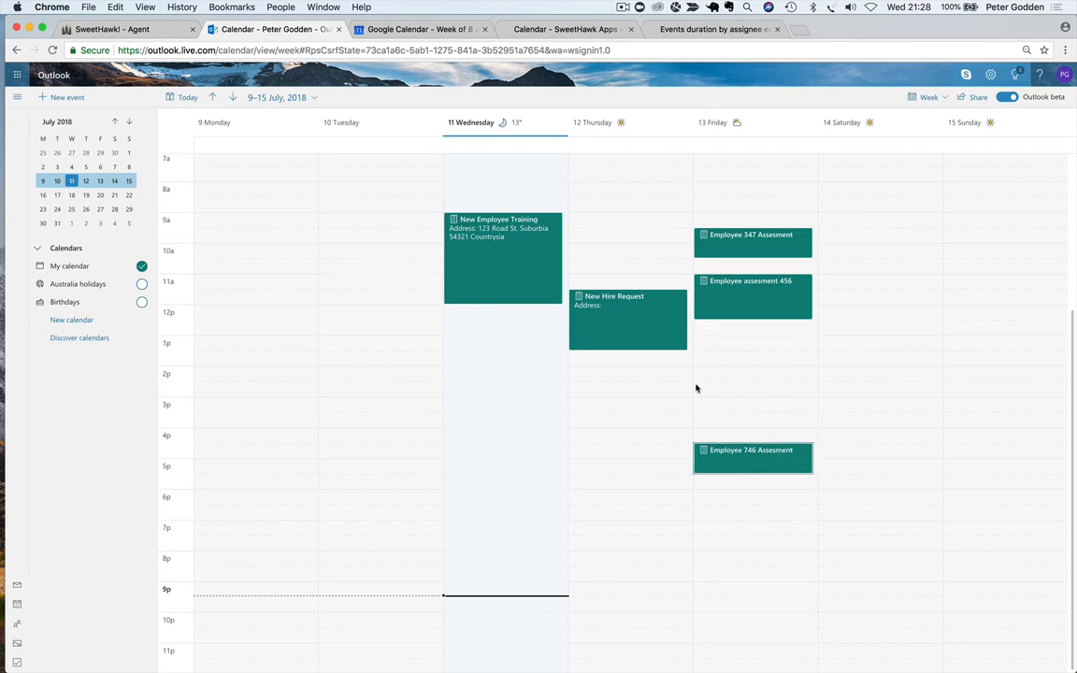
# Back in Zendesk, check the rescheduled events in the HR calendar and view the New Employee Training event's details.
pyautogui.click(131, 30)
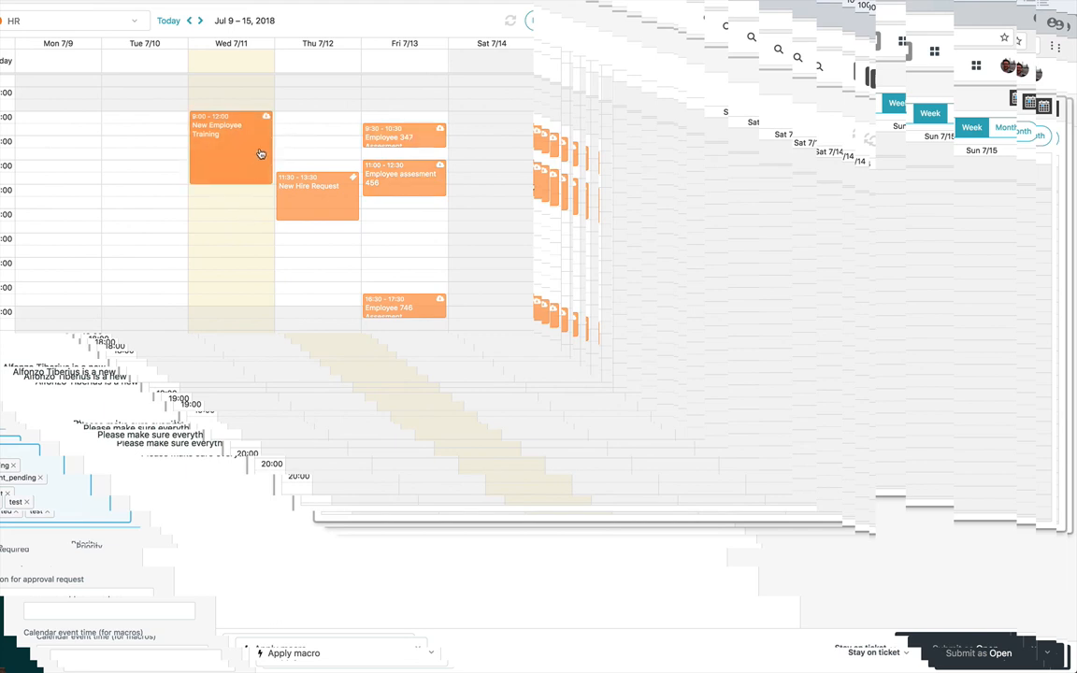
pyautogui.moveTo(216, 163); pyautogui.dragTo(403, 136)
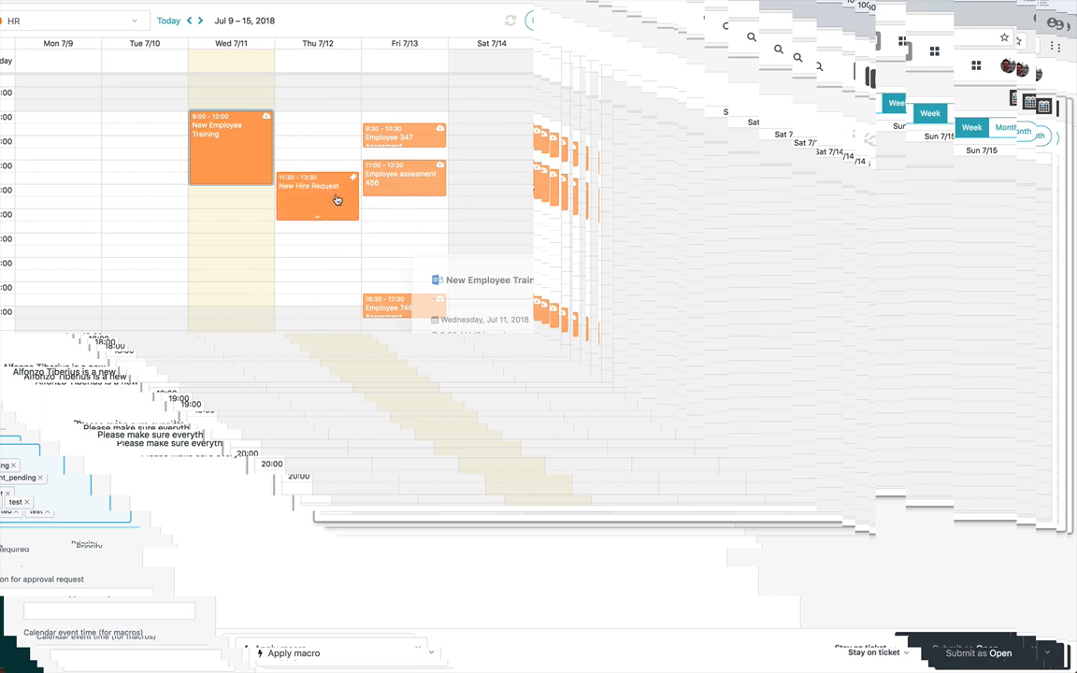
# Move the New Hire Request event to Wednesday 11 Jul at 12:30, return to its ticket and submit it as Open.
pyautogui.moveTo(337, 199); pyautogui.dragTo(262, 217)
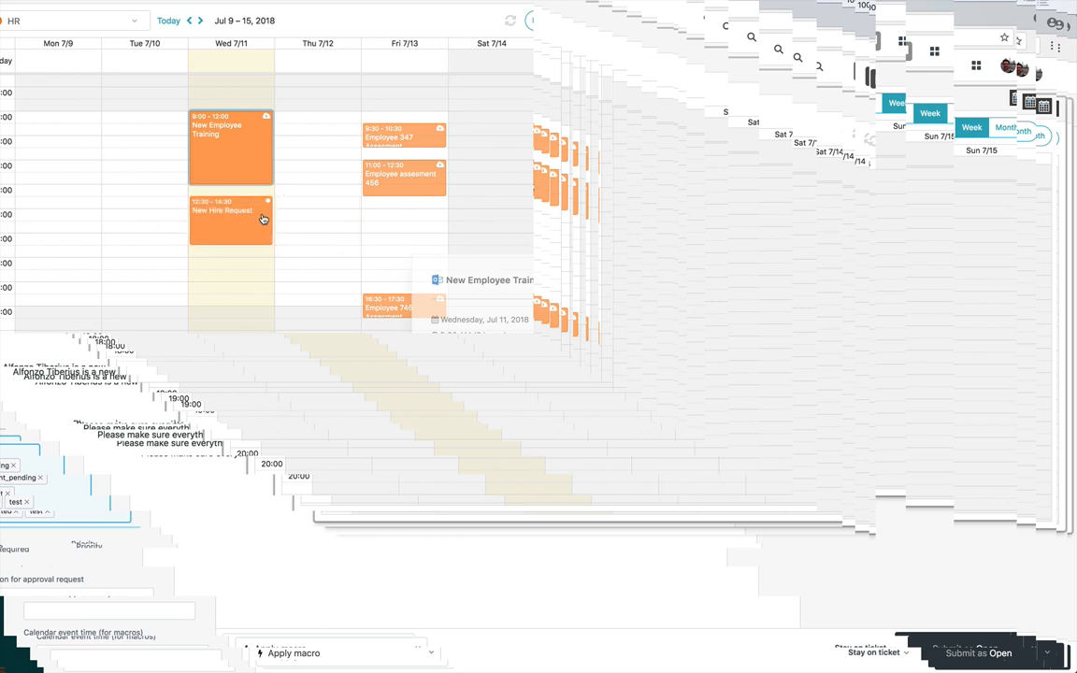
pyautogui.click(262, 217)
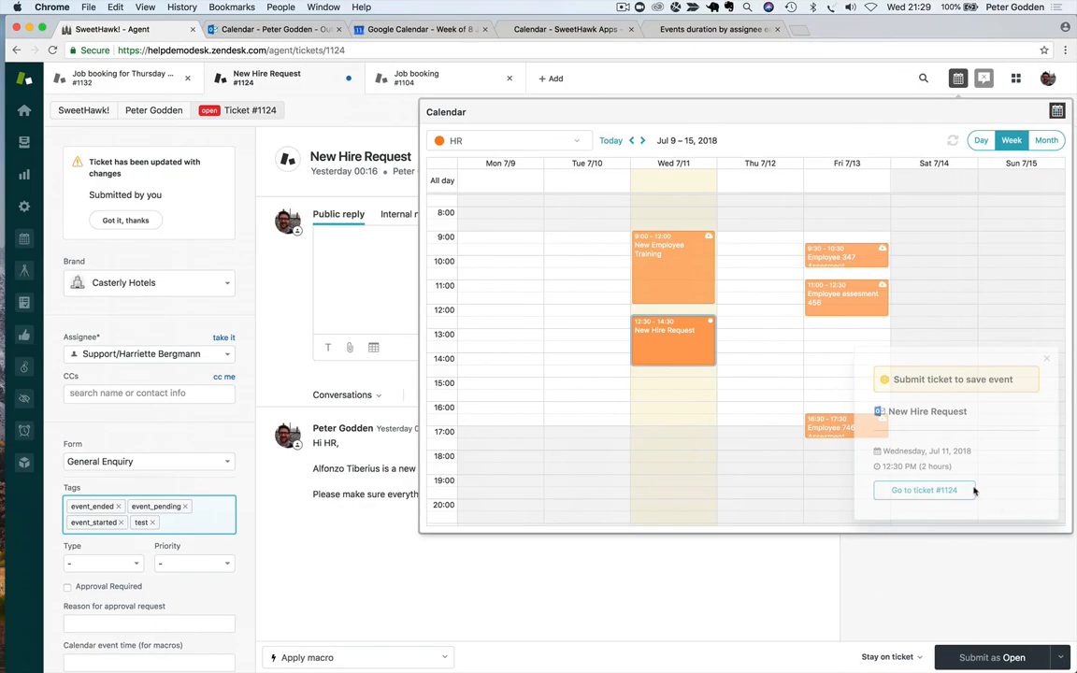
pyautogui.click(941, 492)
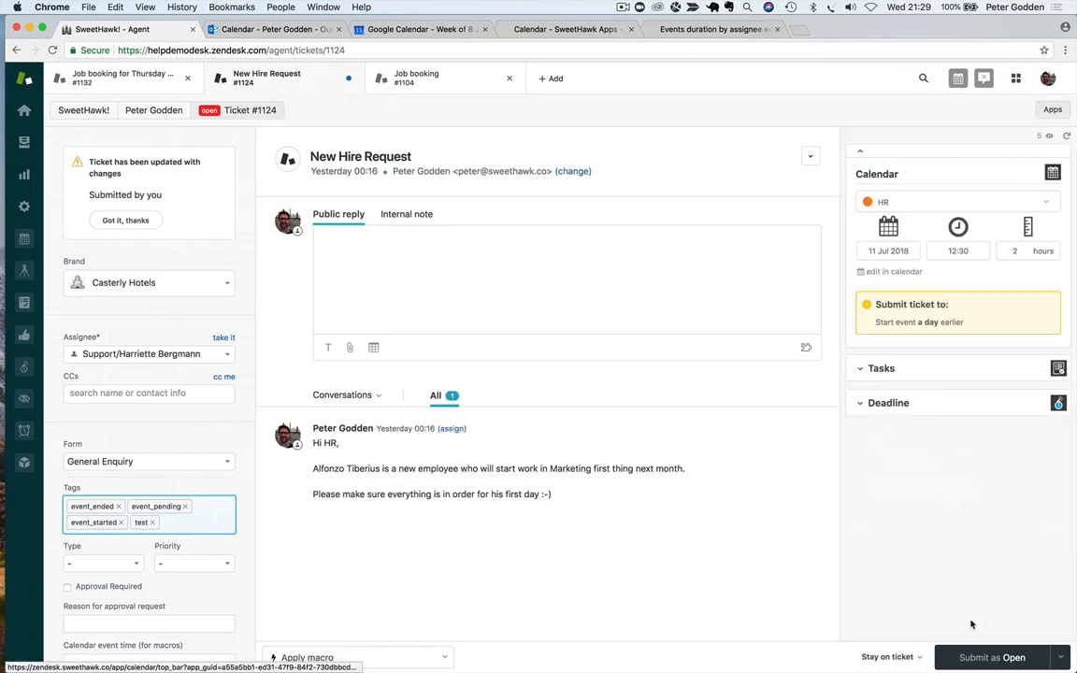
pyautogui.click(969, 654)
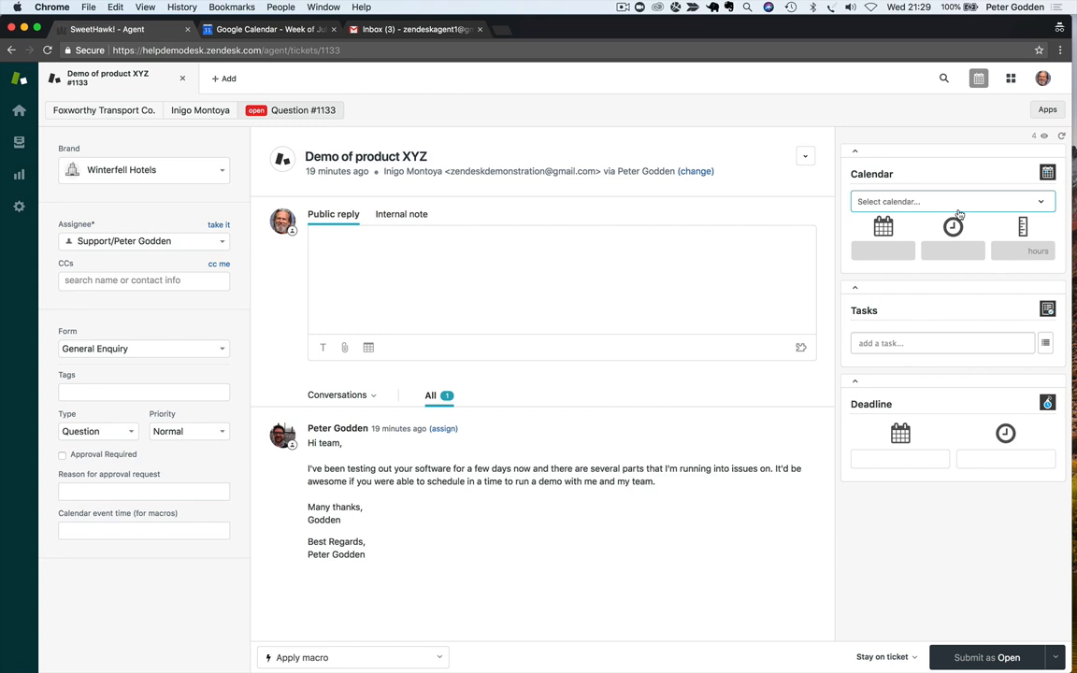
# From the Demo of product XYZ ticket, open the personal calendar management and disconnect the existing Google account.
pyautogui.click(957, 211)
pyautogui.scroll(-2, 924, 318)
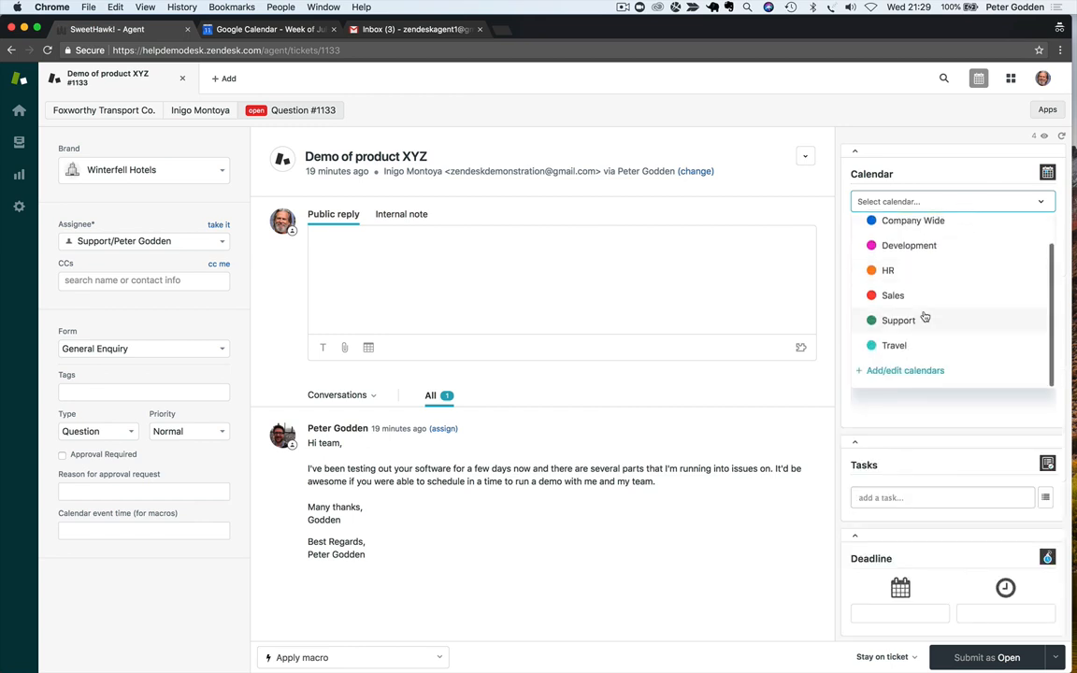
pyautogui.scroll(1, 916, 280)
pyautogui.scroll(-1, 925, 322)
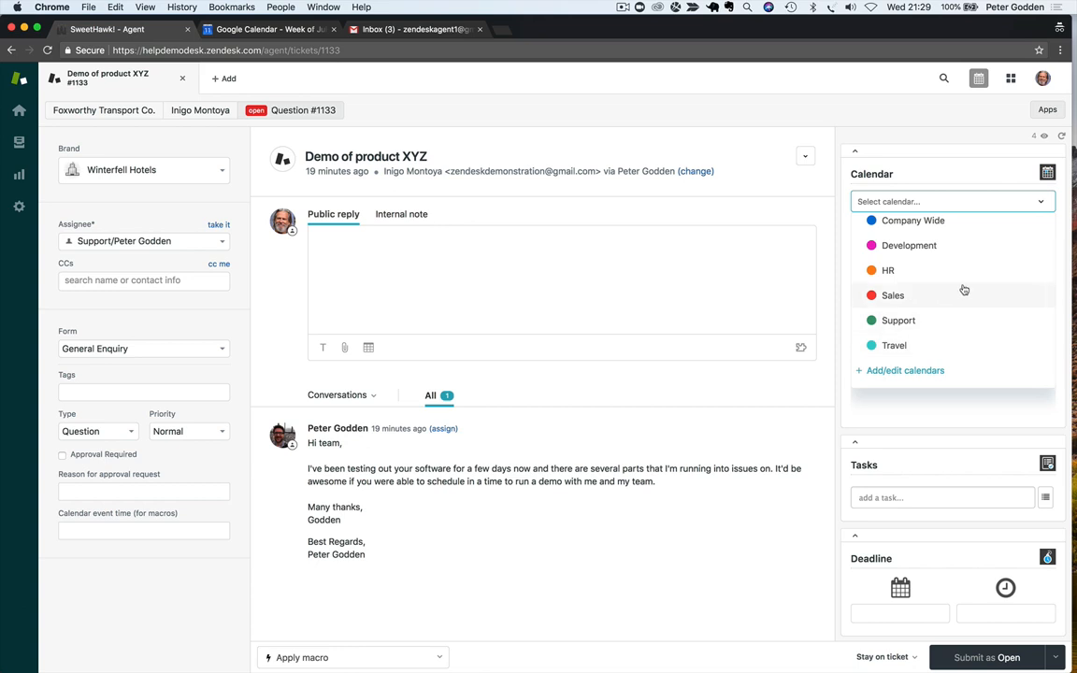
pyautogui.click(905, 371)
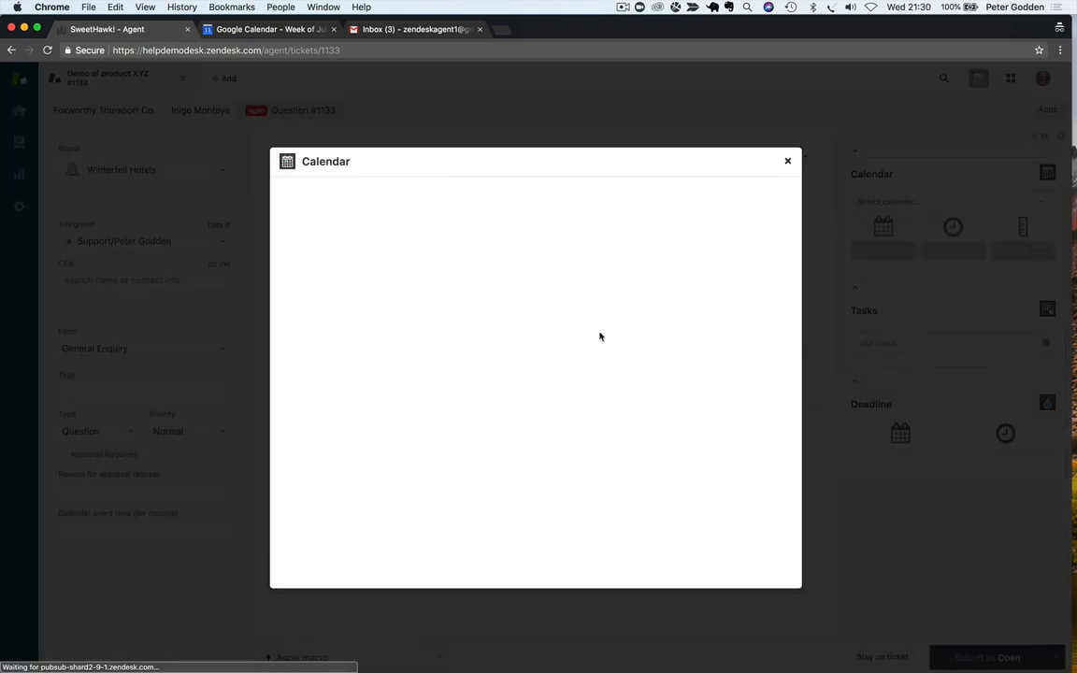
pyautogui.click(483, 277)
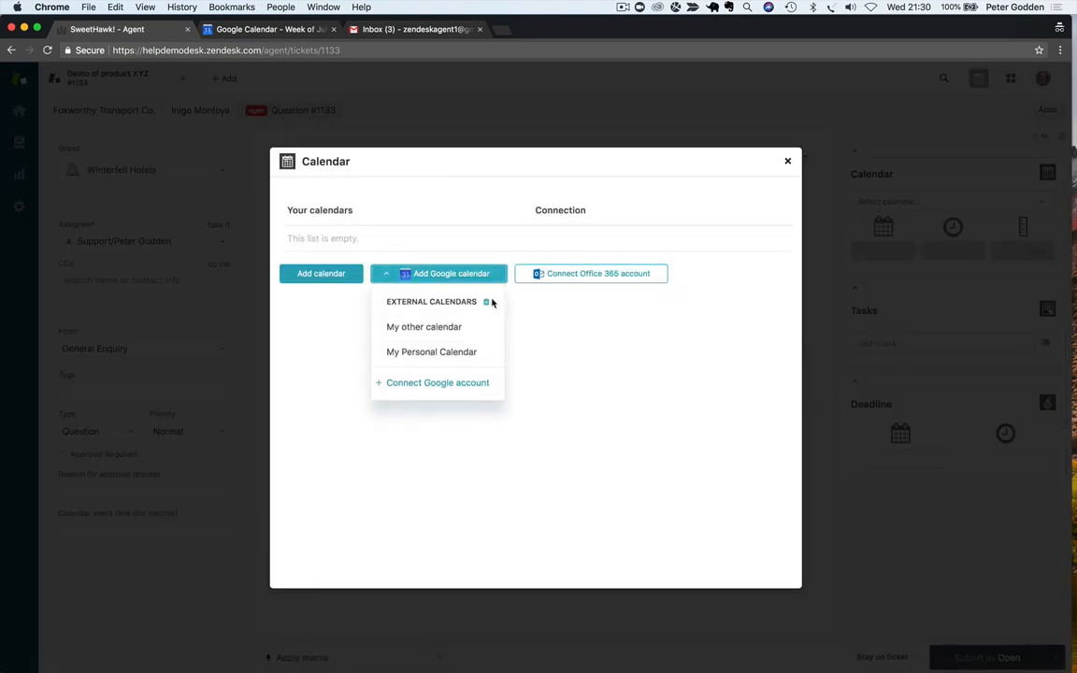
pyautogui.click(488, 302)
pyautogui.click(489, 275)
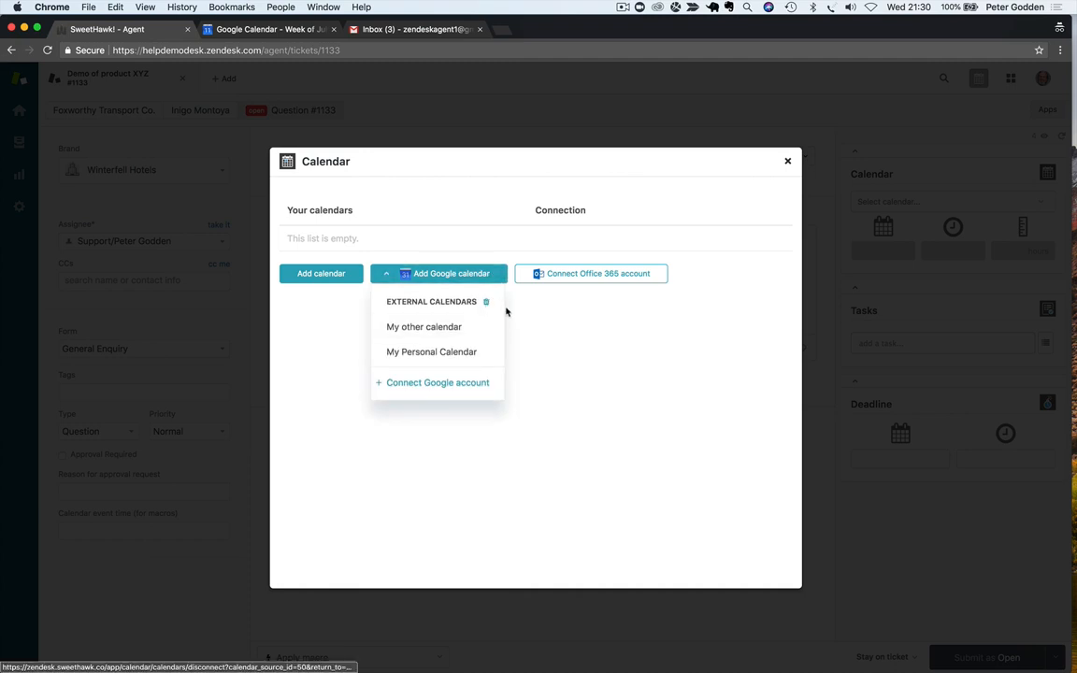
pyautogui.click(487, 302)
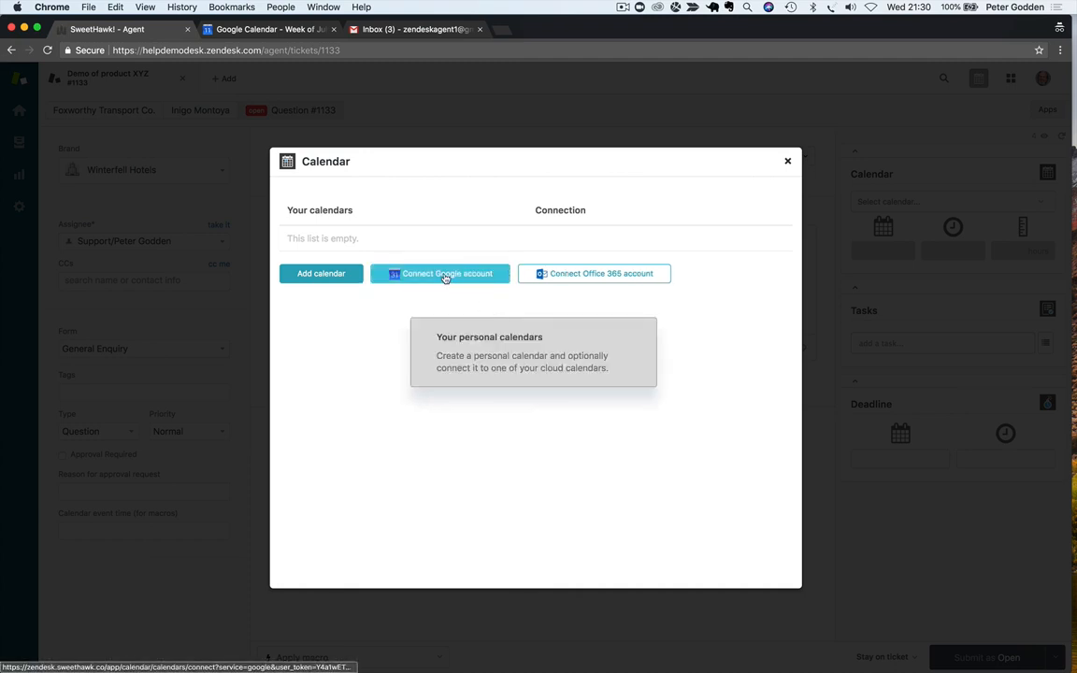
# Connect a Google account to the Calendar app again, authorising it with the agent's signed-in account.
pyautogui.click(455, 277)
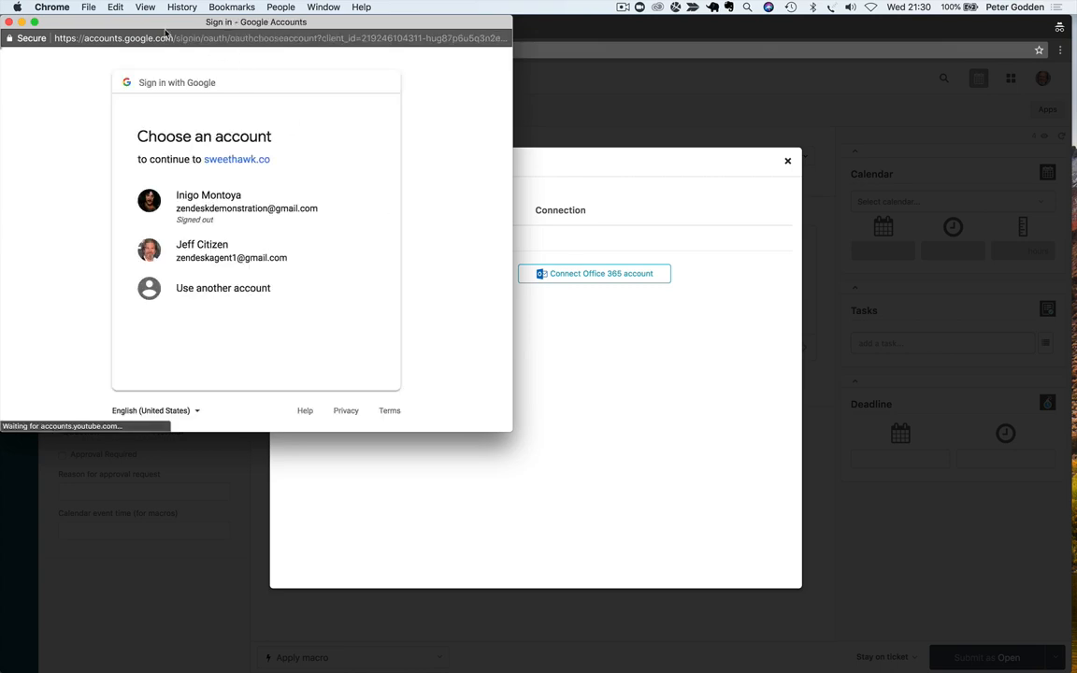
pyautogui.moveTo(167, 27); pyautogui.dragTo(231, 86)
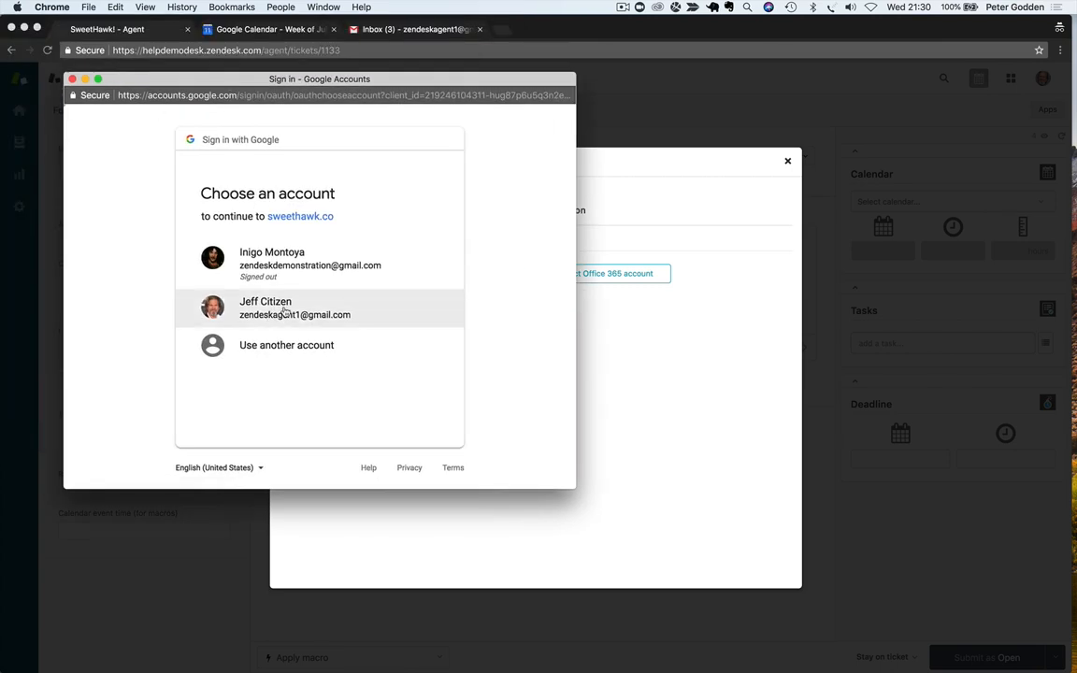
pyautogui.click(211, 313)
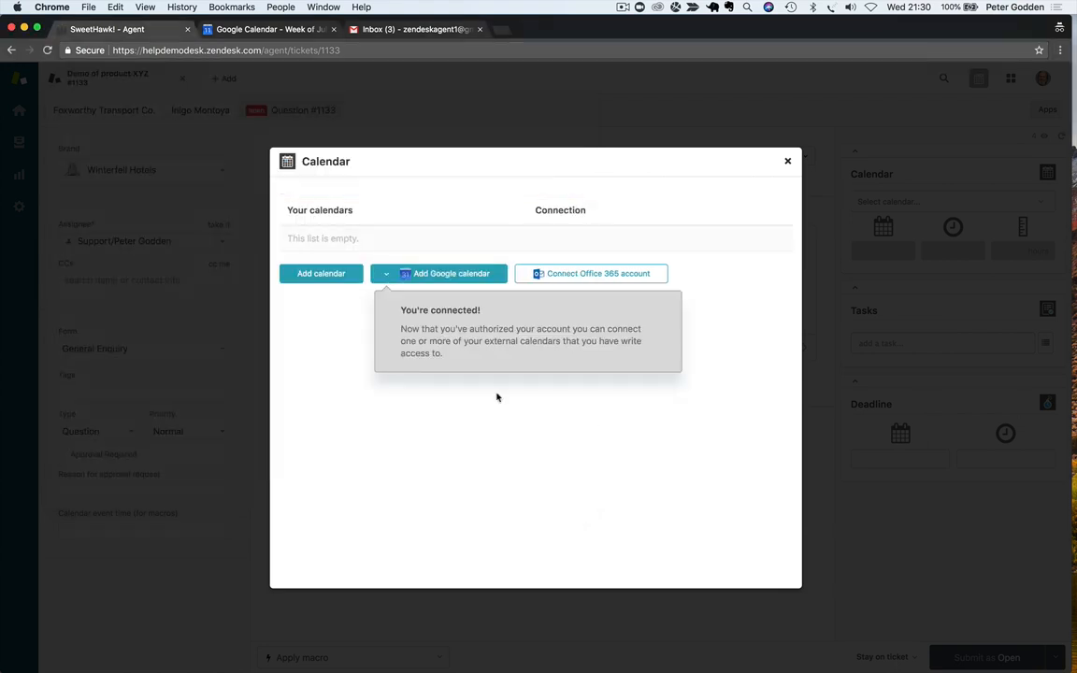
# Compare the account's external calendars with those in Google Calendar, and review which calendars the ticket offers.
pyautogui.click(497, 274)
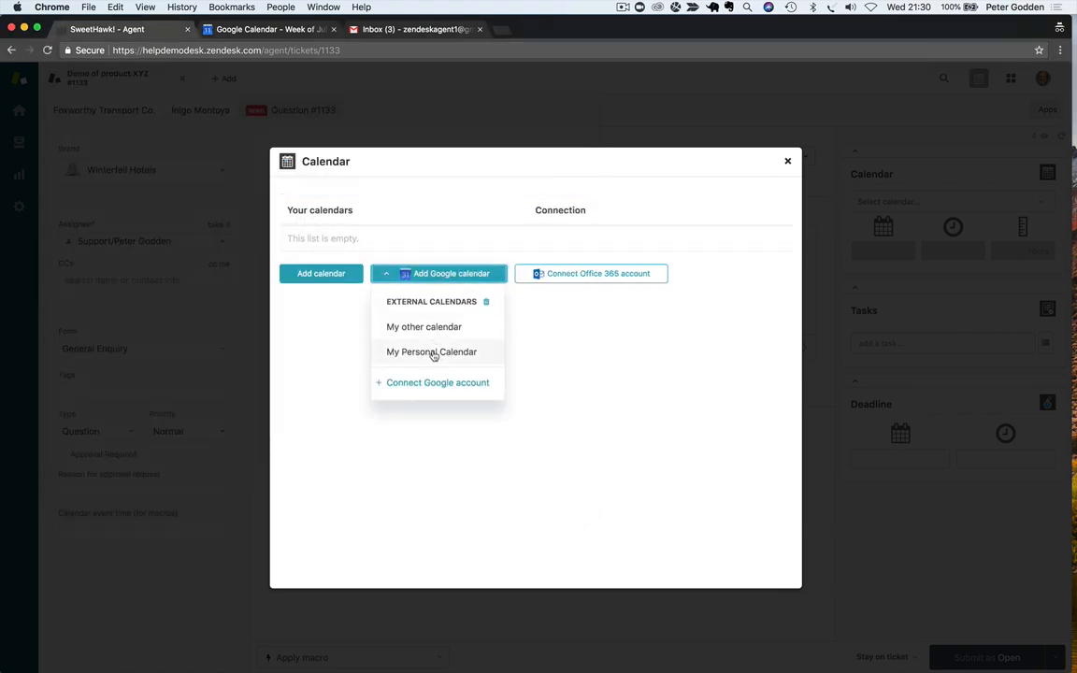
pyautogui.click(254, 28)
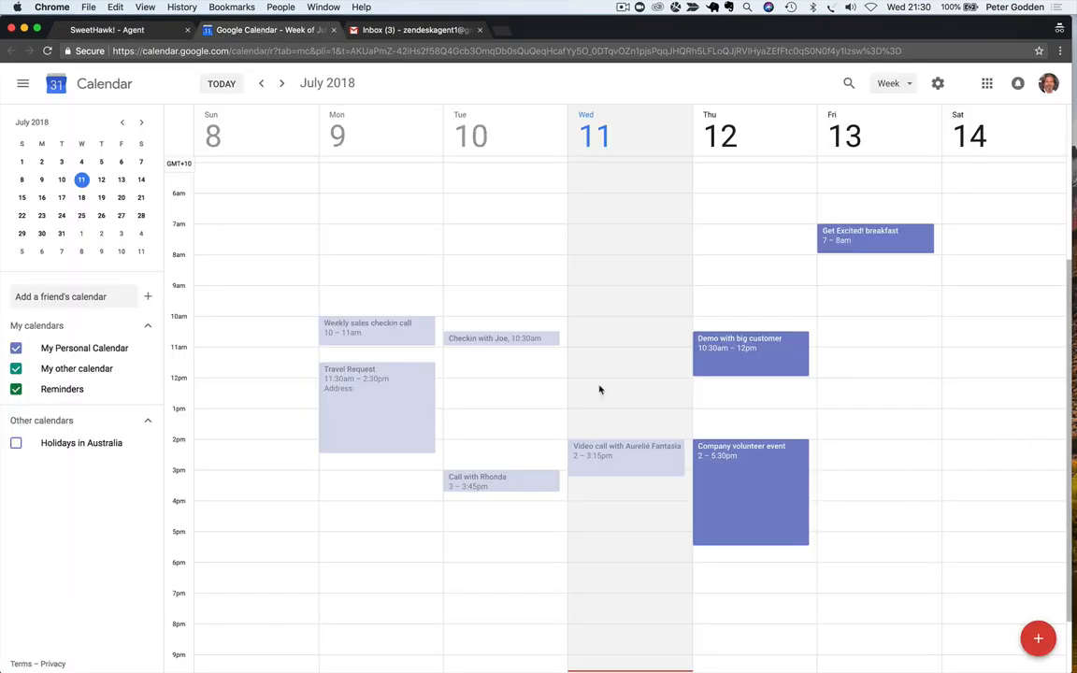
pyautogui.click(88, 29)
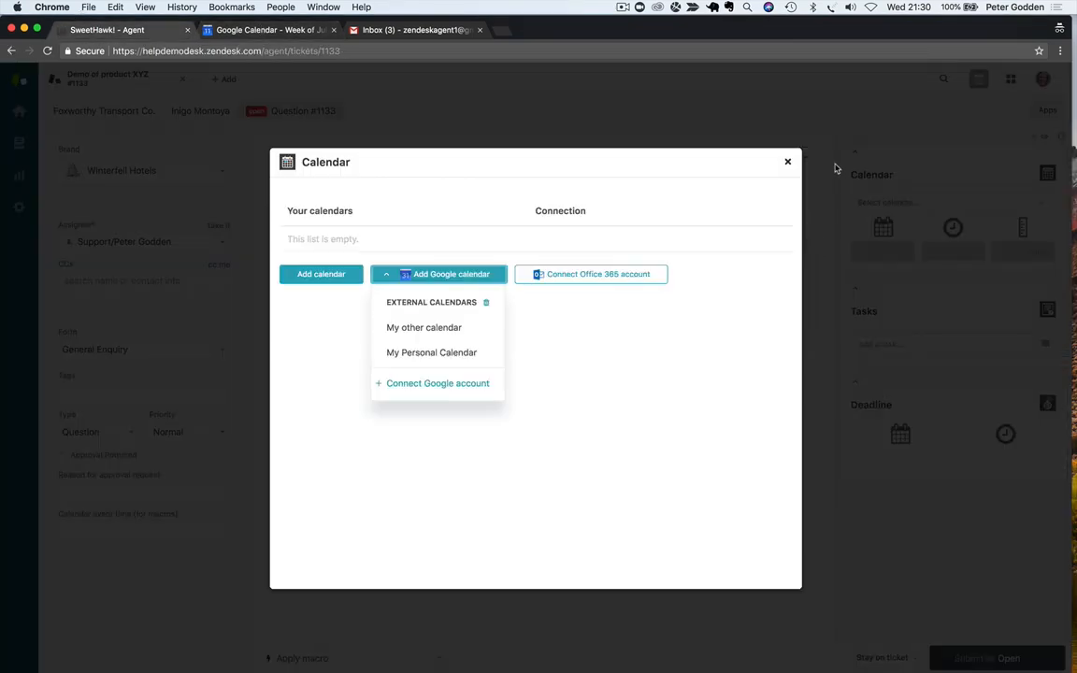
pyautogui.click(788, 162)
pyautogui.click(925, 202)
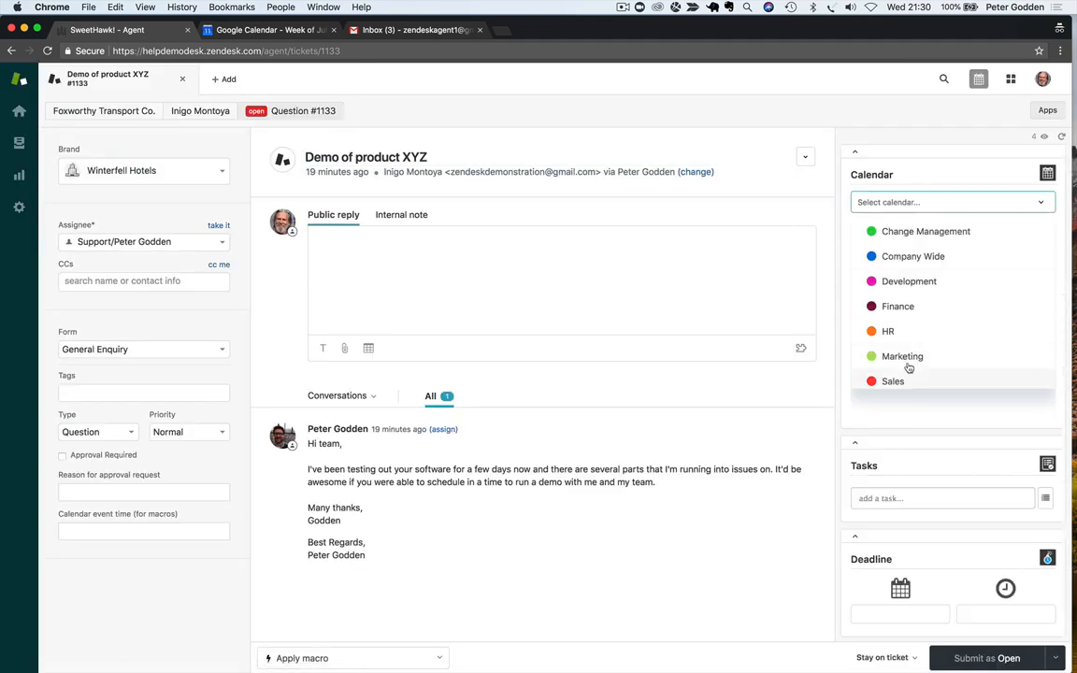
pyautogui.scroll(-2, 902, 355)
pyautogui.scroll(2, 902, 347)
pyautogui.scroll(-2, 902, 348)
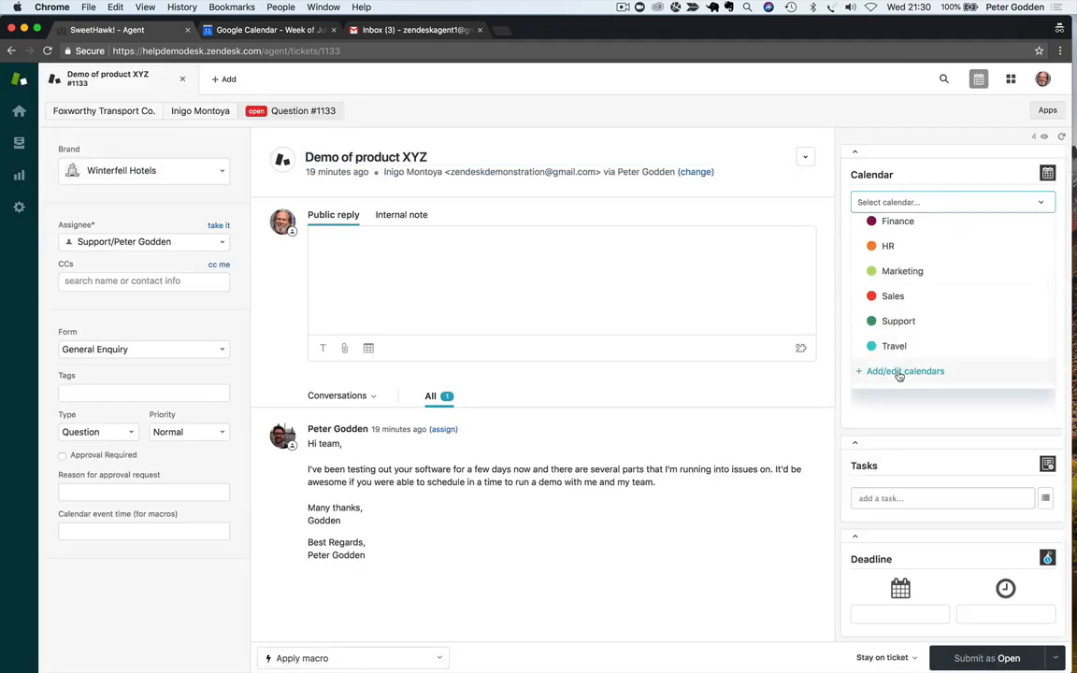
# Add the Google calendar My Personal Calendar as a personal calendar, keeping its suggested name and Show full events.
pyautogui.click(888, 370)
pyautogui.click(471, 282)
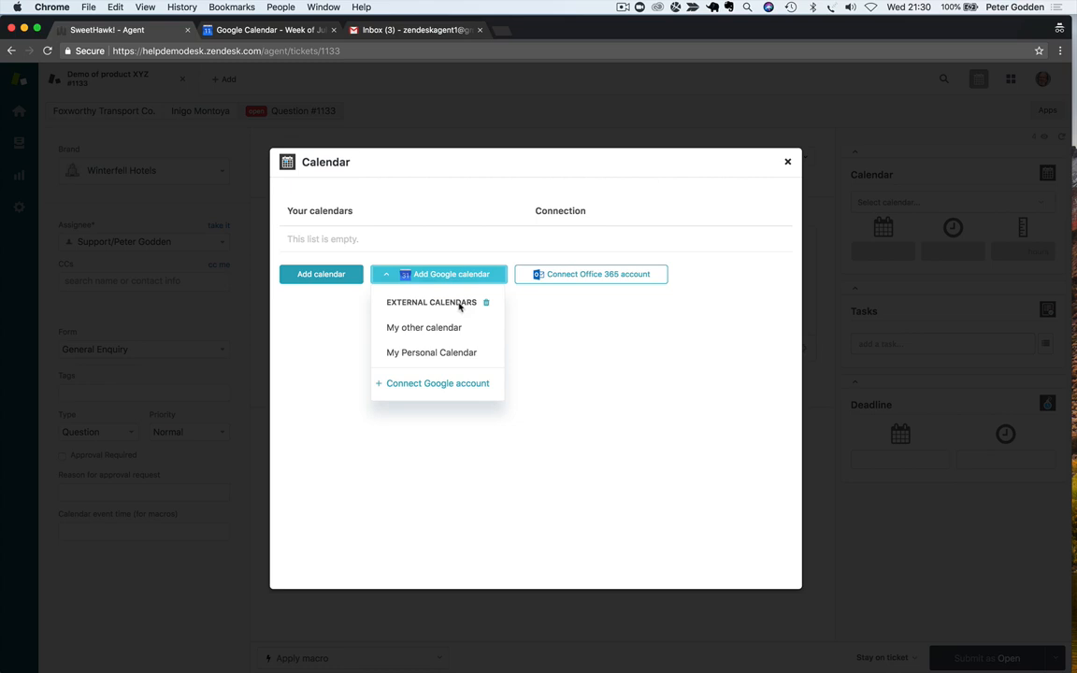
pyautogui.click(447, 355)
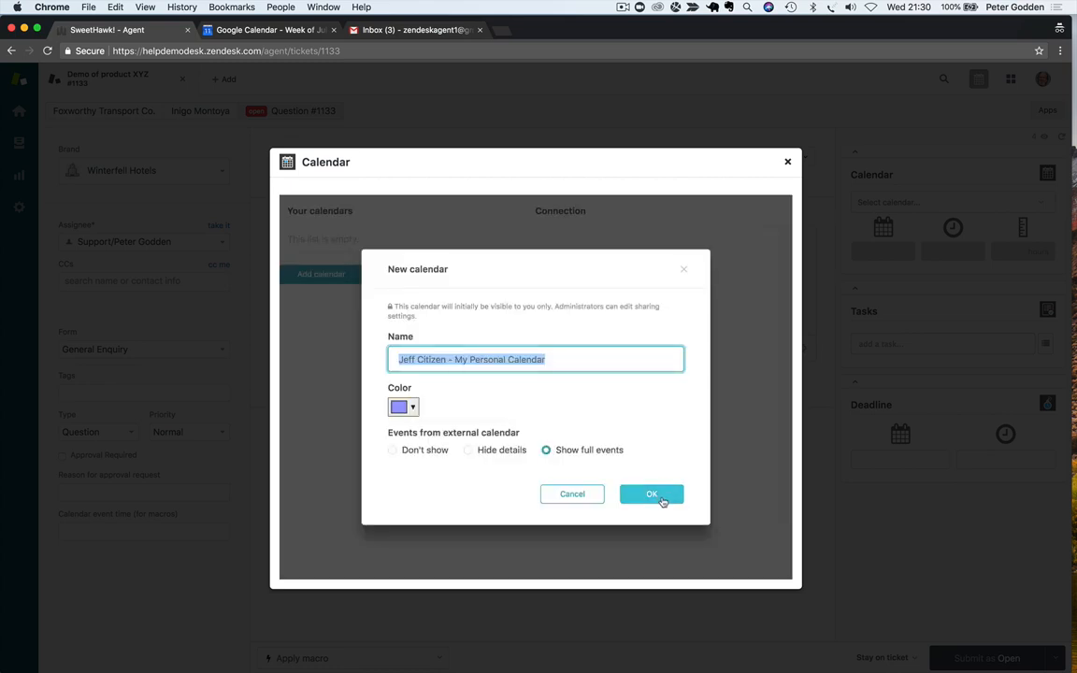
pyautogui.click(663, 496)
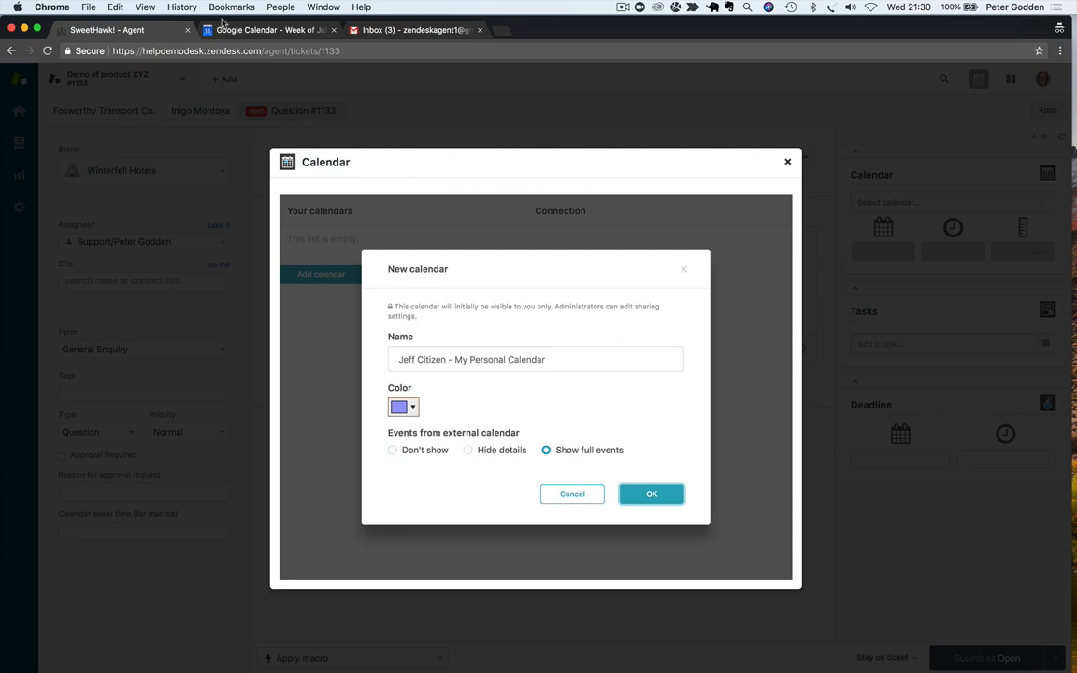
pyautogui.click(658, 497)
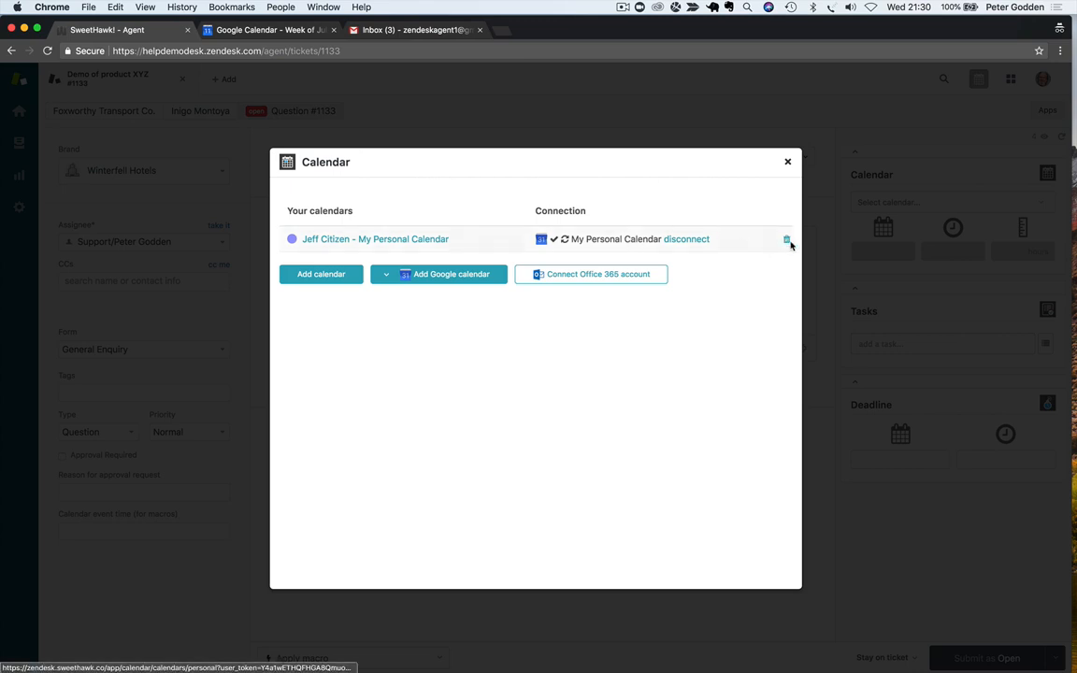
# Review the new personal calendar's name, color and external event settings, and leave the calendar management.
pyautogui.click(310, 239)
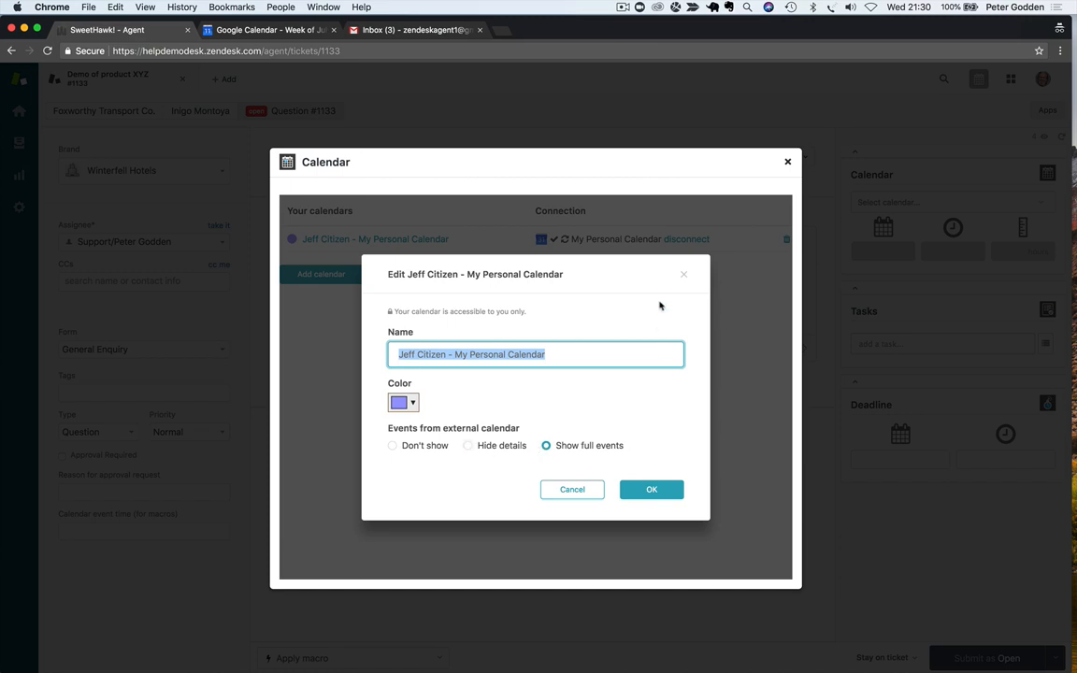
pyautogui.click(683, 273)
pyautogui.click(787, 162)
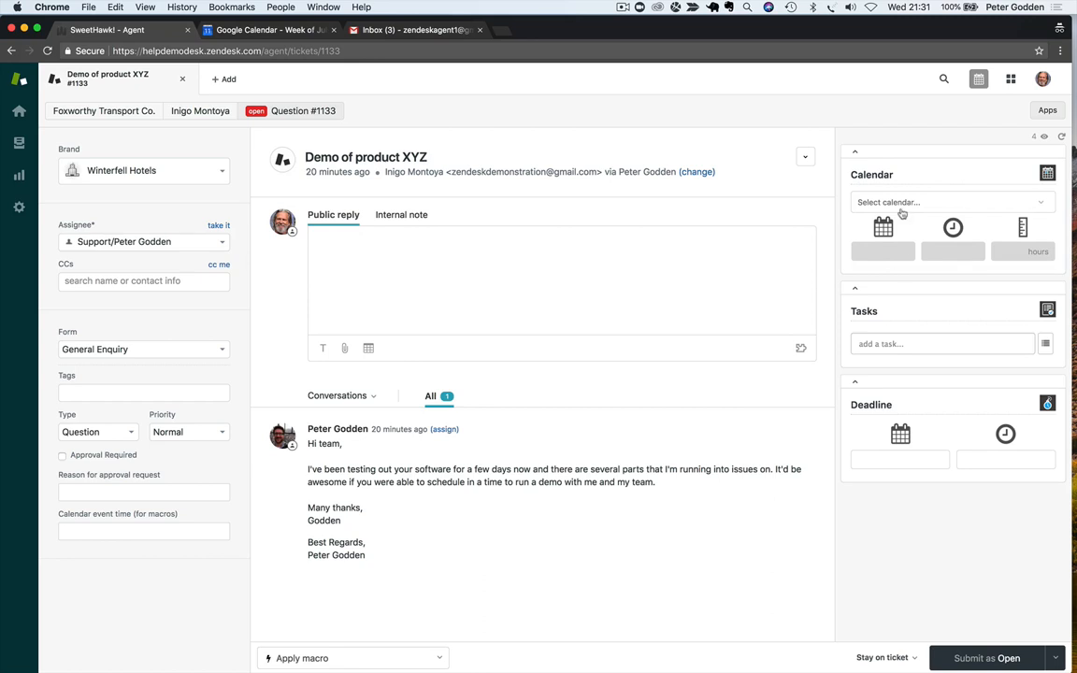
# Select the agent's My Personal Calendar for the Demo of product XYZ ticket and compare its week view with Google Calendar.
pyautogui.click(893, 201)
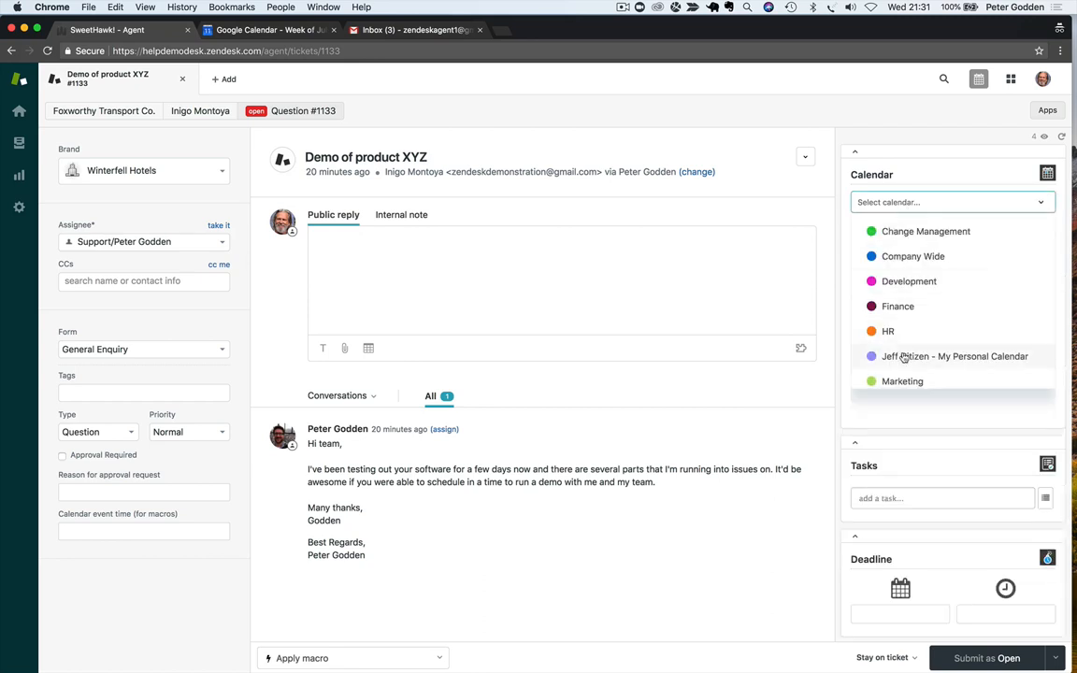
pyautogui.click(903, 355)
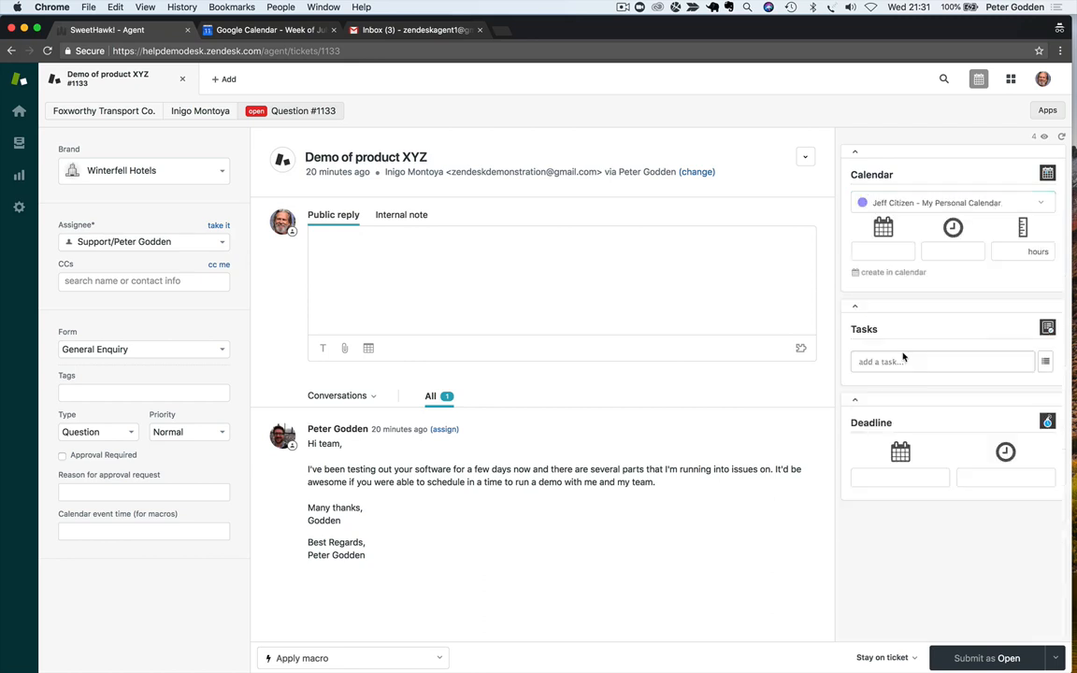
pyautogui.click(892, 274)
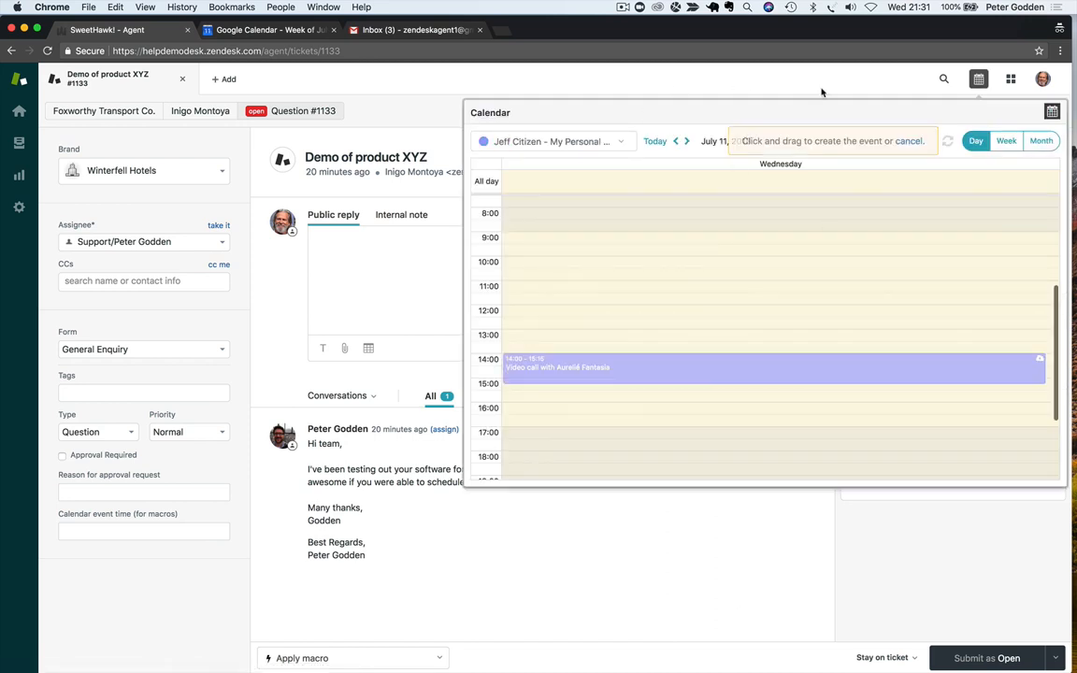
pyautogui.click(1004, 141)
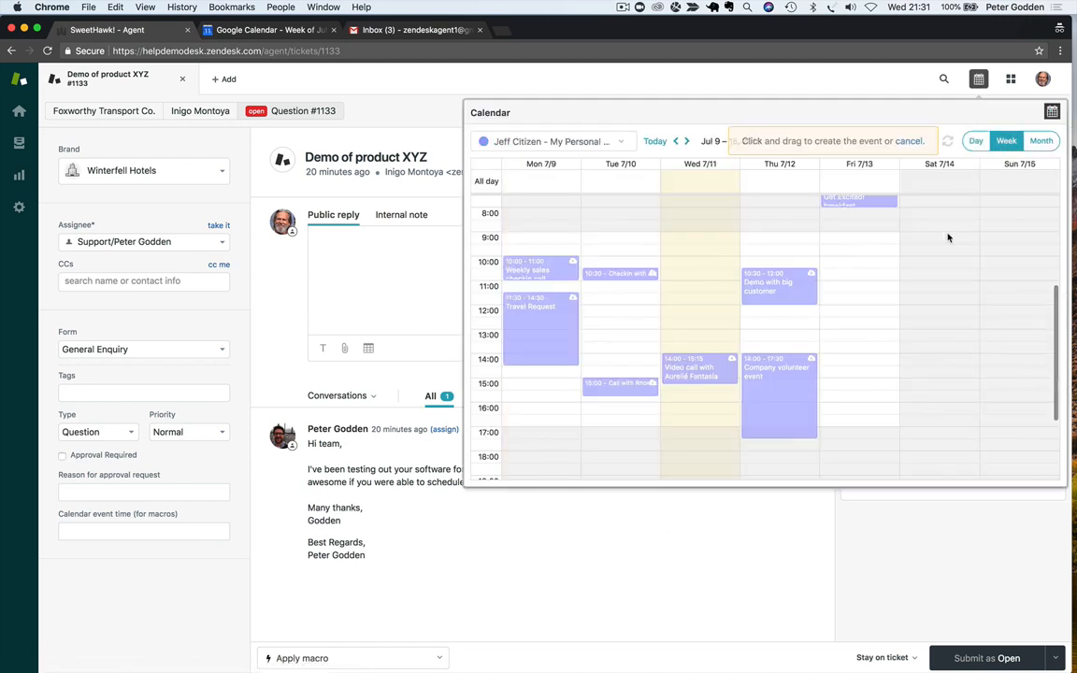
pyautogui.click(285, 28)
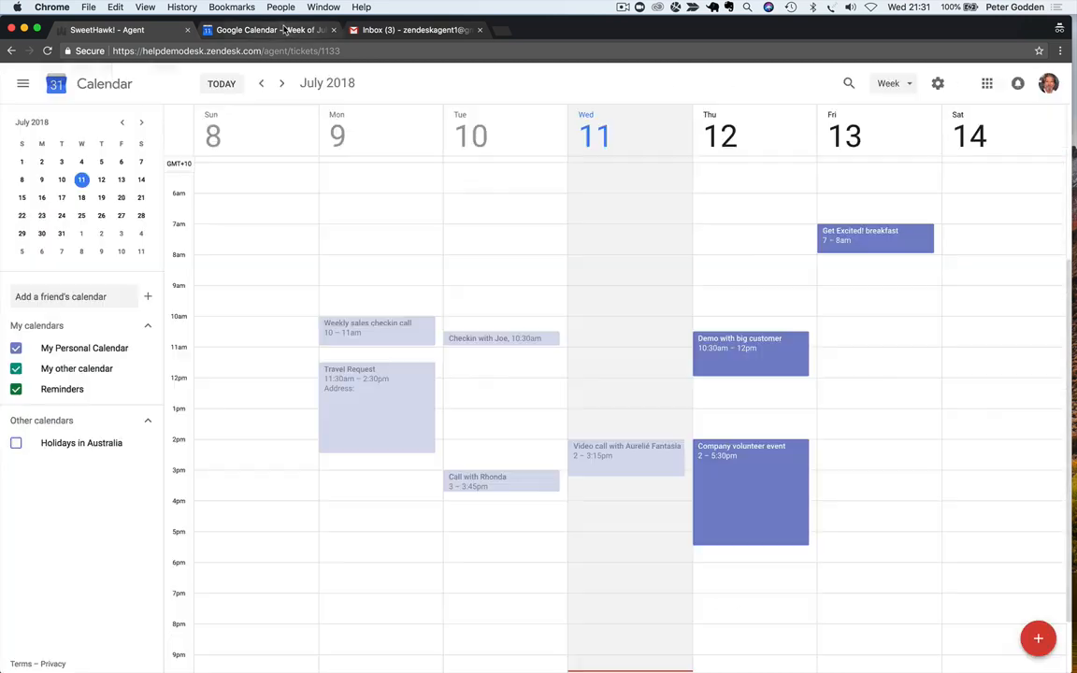
pyautogui.click(124, 29)
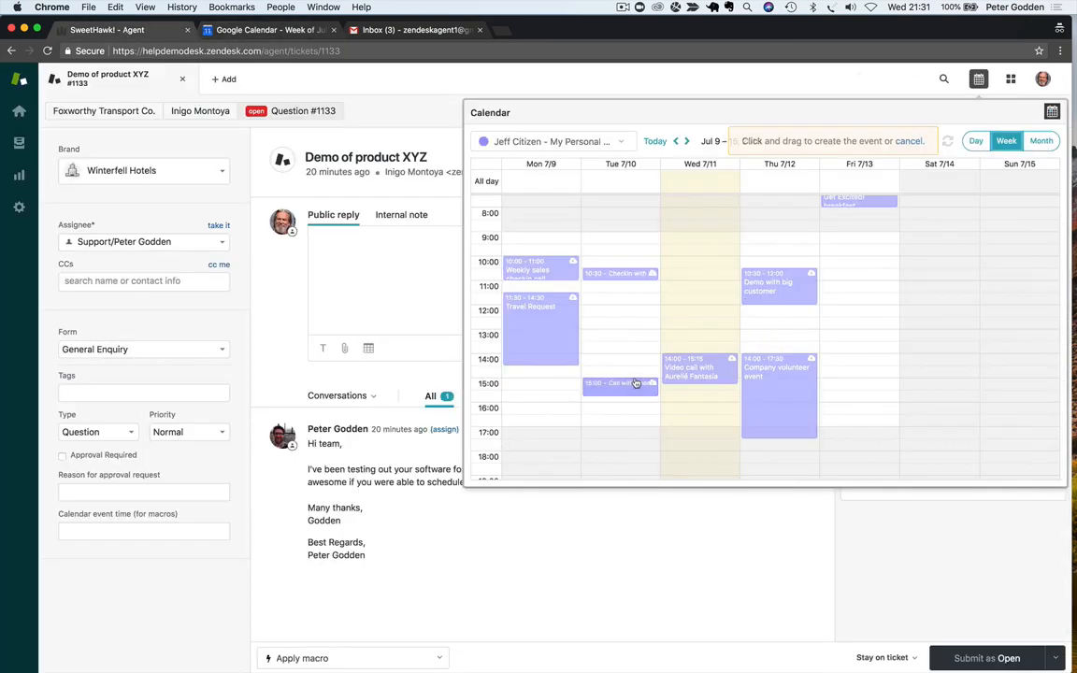
# Schedule the ticket's event on Friday 13 Jul from 10:00 to 11:30 and submit the ticket as Open.
pyautogui.scroll(2, 775, 322)
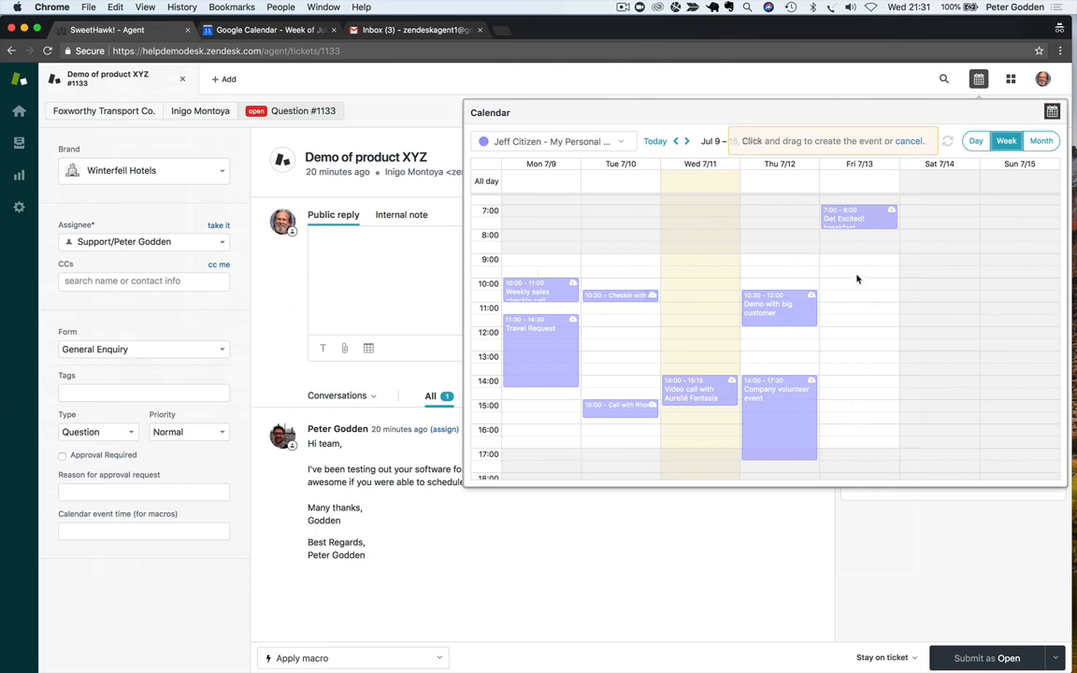
pyautogui.moveTo(858, 278); pyautogui.dragTo(857, 308)
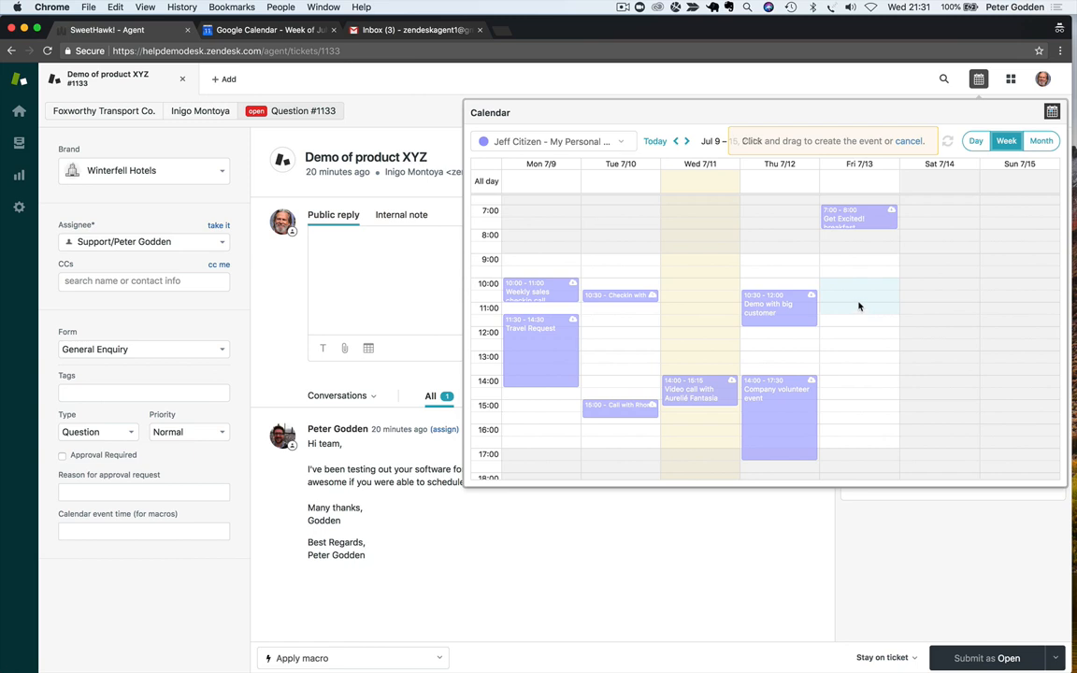
pyautogui.click(987, 658)
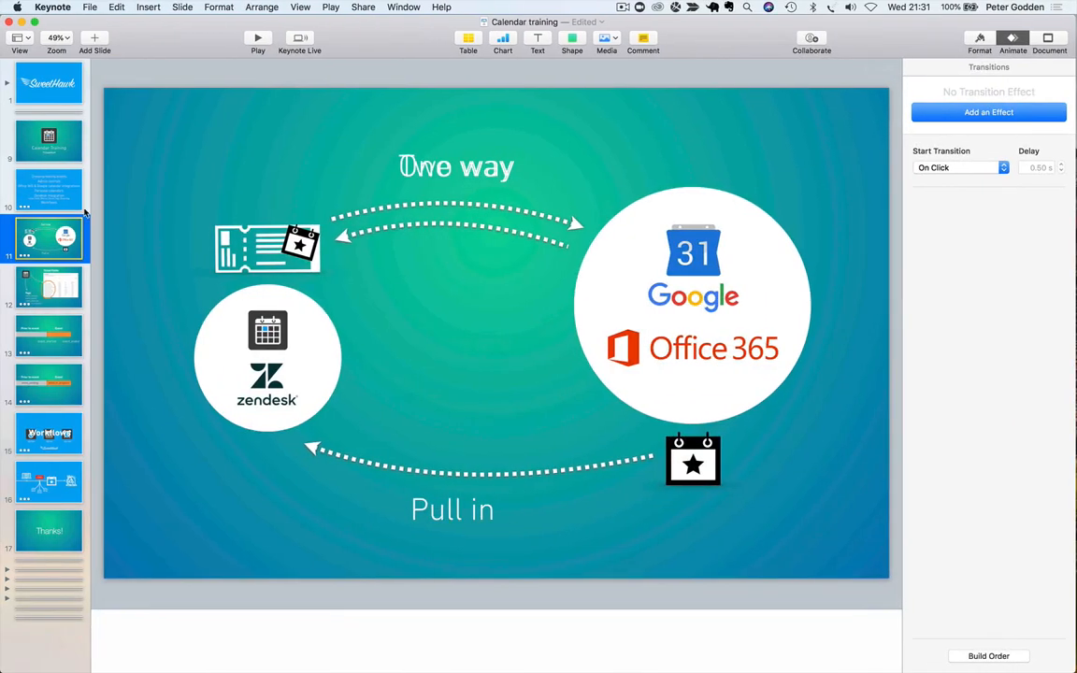
# Play the Keynote presentation from the Ticket Fields and Tags slide.
pyautogui.click(44, 200)
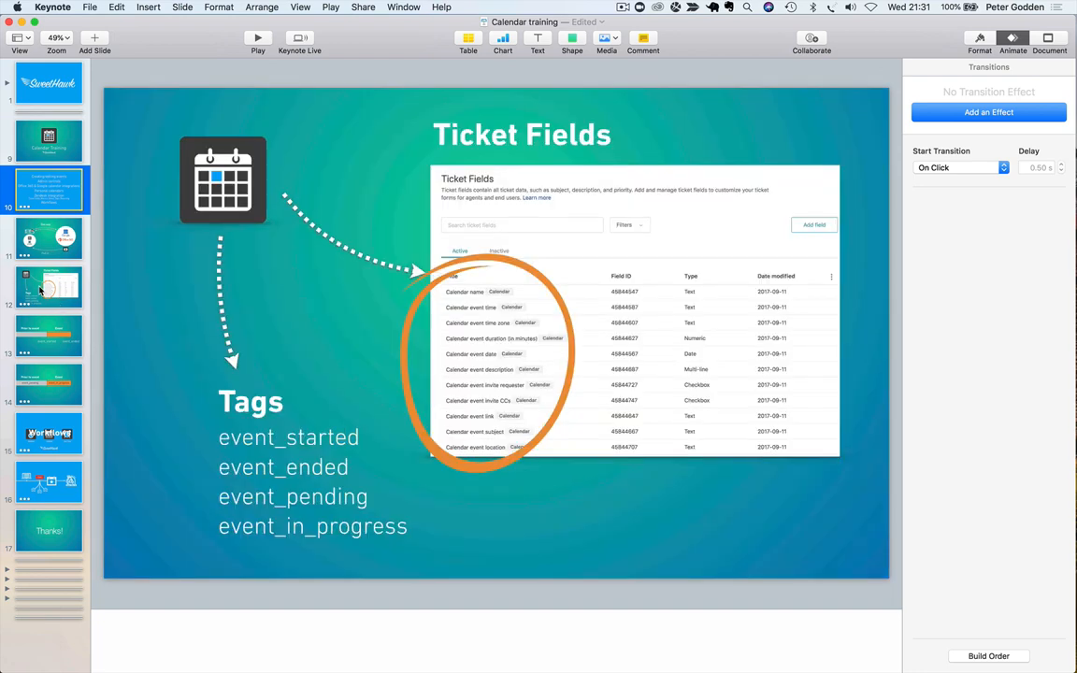
pyautogui.click(42, 281)
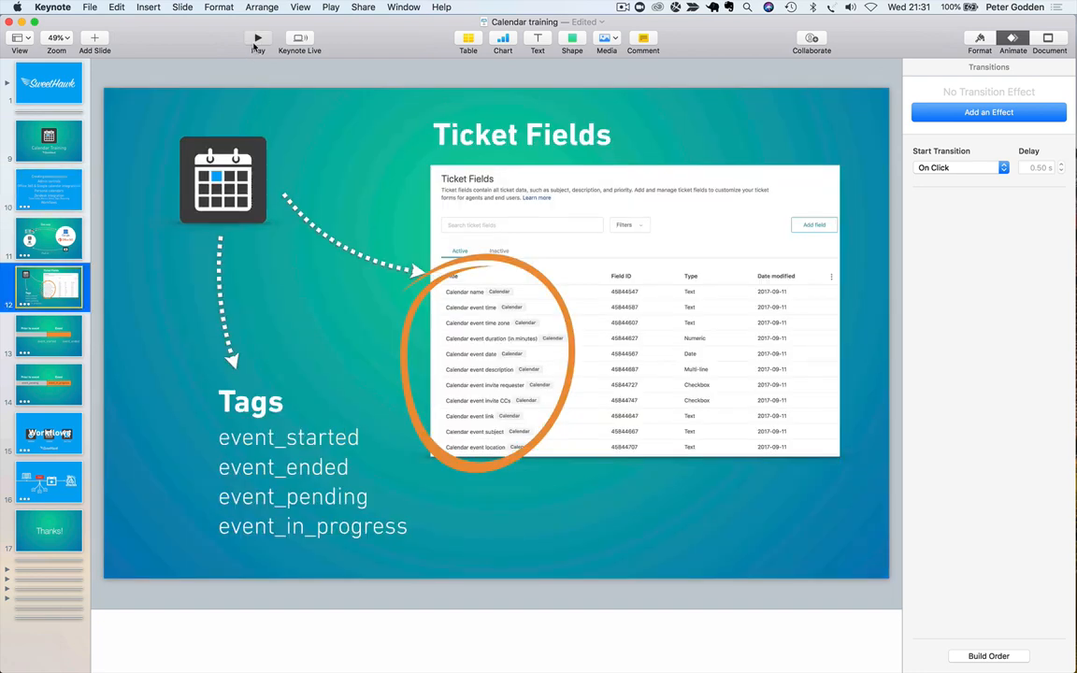
pyautogui.click(250, 48)
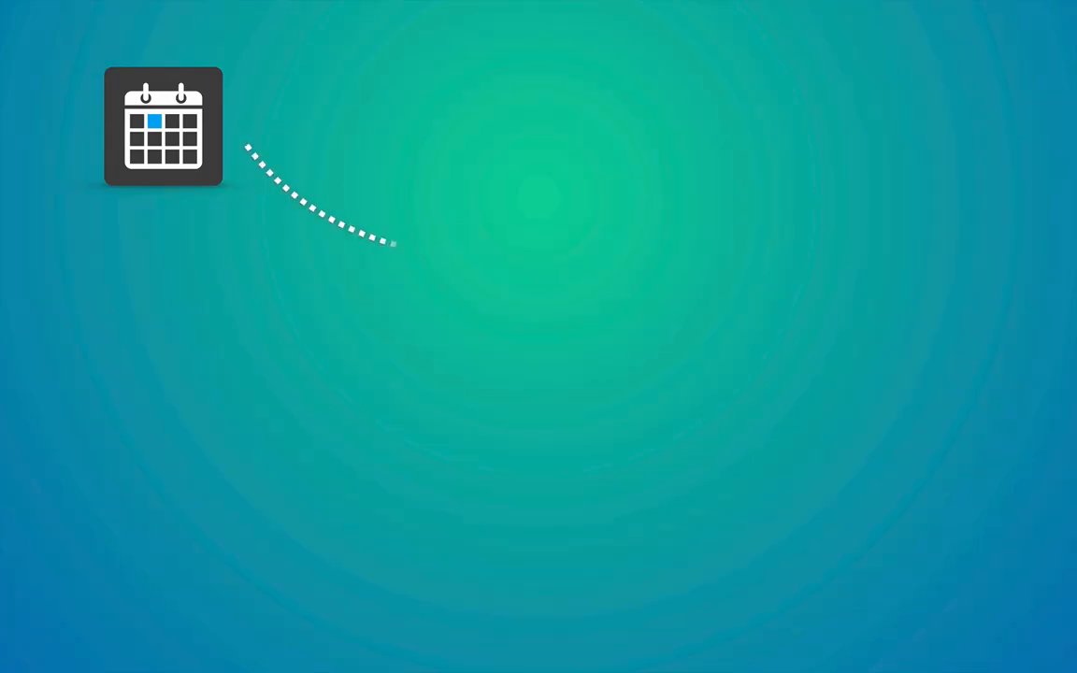
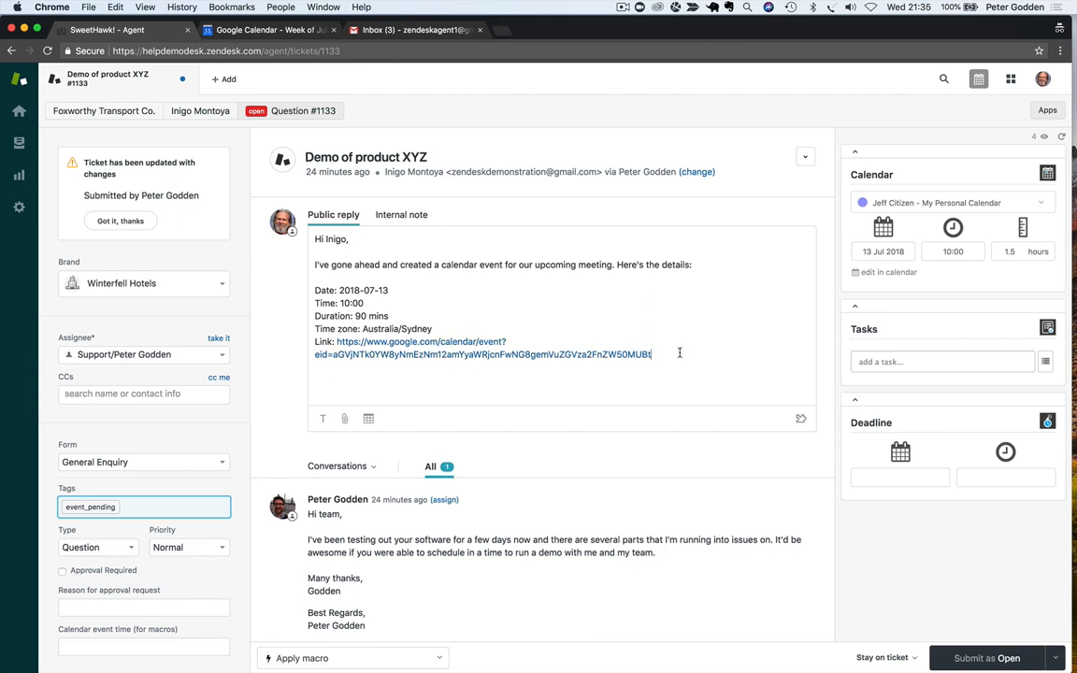
# Try deleting the Google Calendar link line from the ticket's public reply, and undo the deletion.
pyautogui.moveTo(651, 355); pyautogui.dragTo(288, 345)
pyautogui.press('BackSpace')
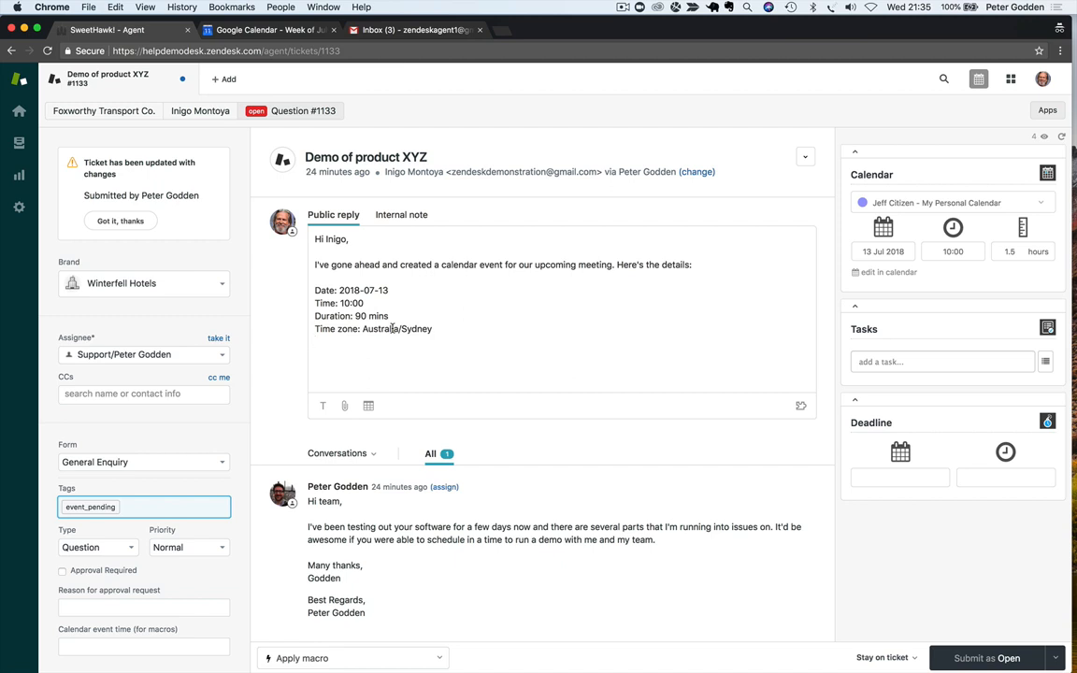
pyautogui.press('super+z')
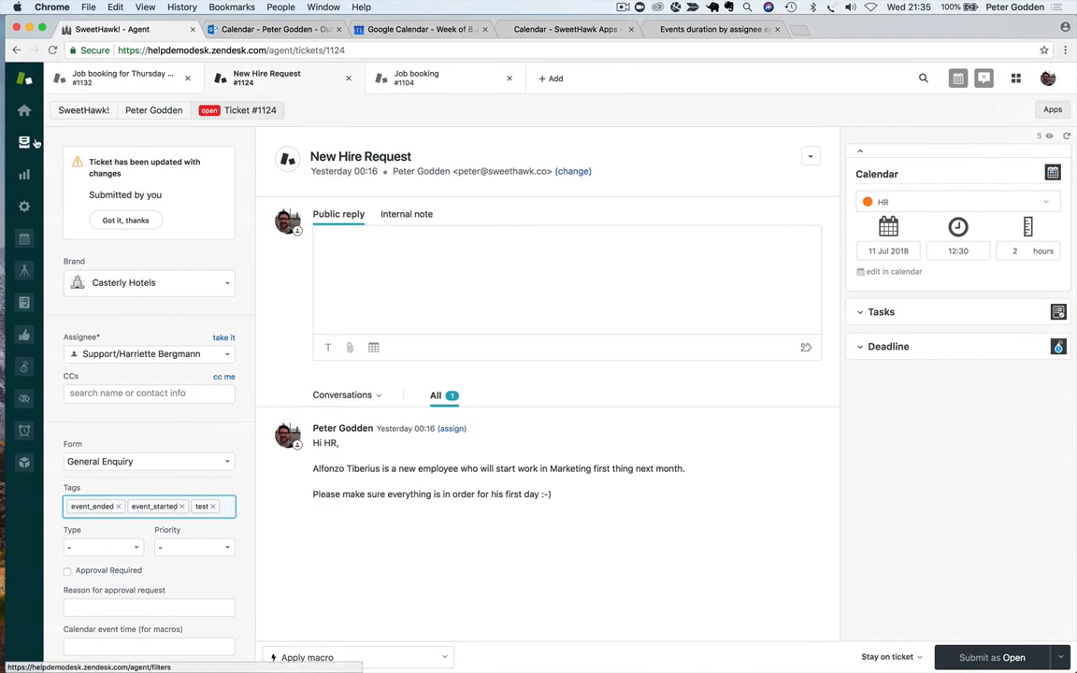
# Open the Calendar: Upcoming calendar events view and examine how its tickets are grouped by calendar event date.
pyautogui.click(24, 142)
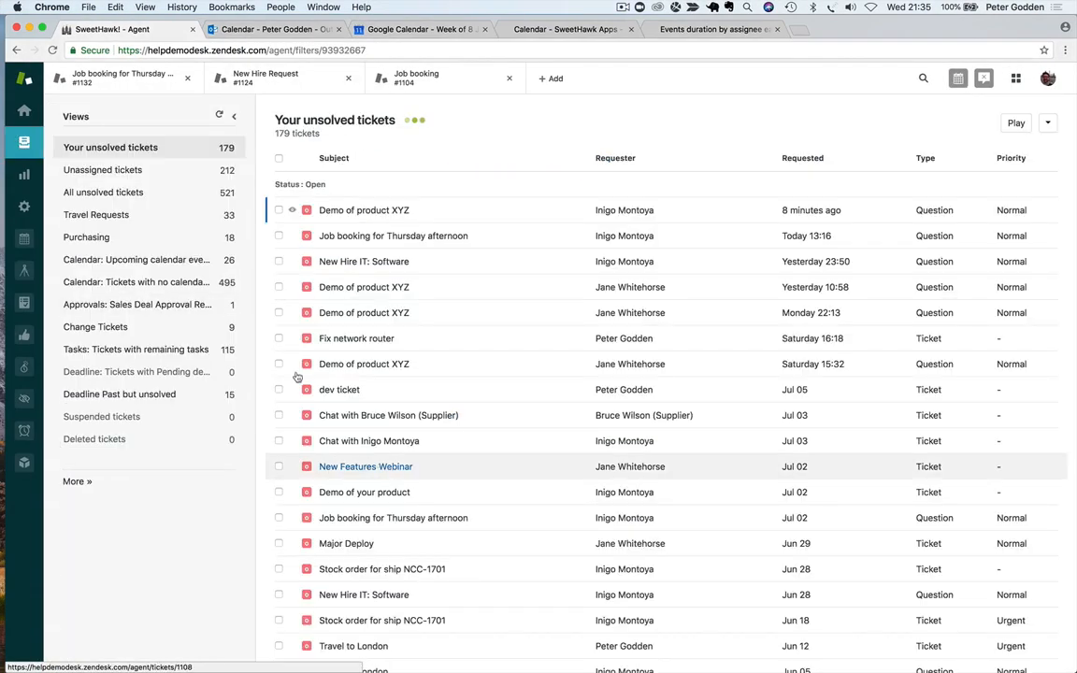
pyautogui.click(141, 268)
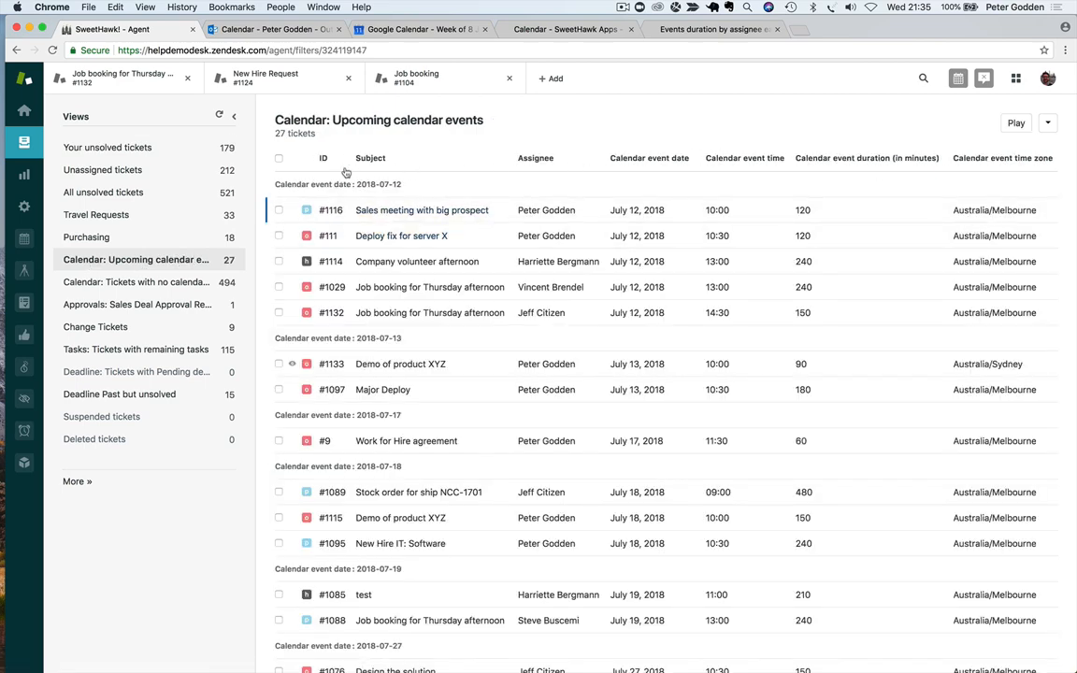
pyautogui.moveTo(290, 184); pyautogui.dragTo(408, 183)
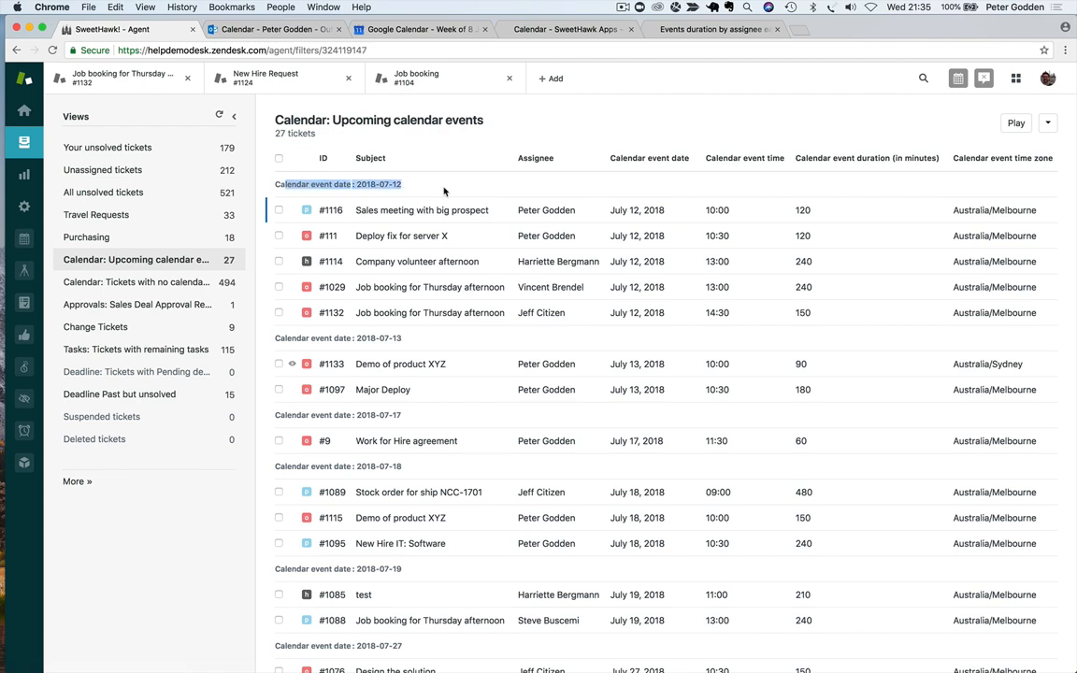
pyautogui.click(428, 184)
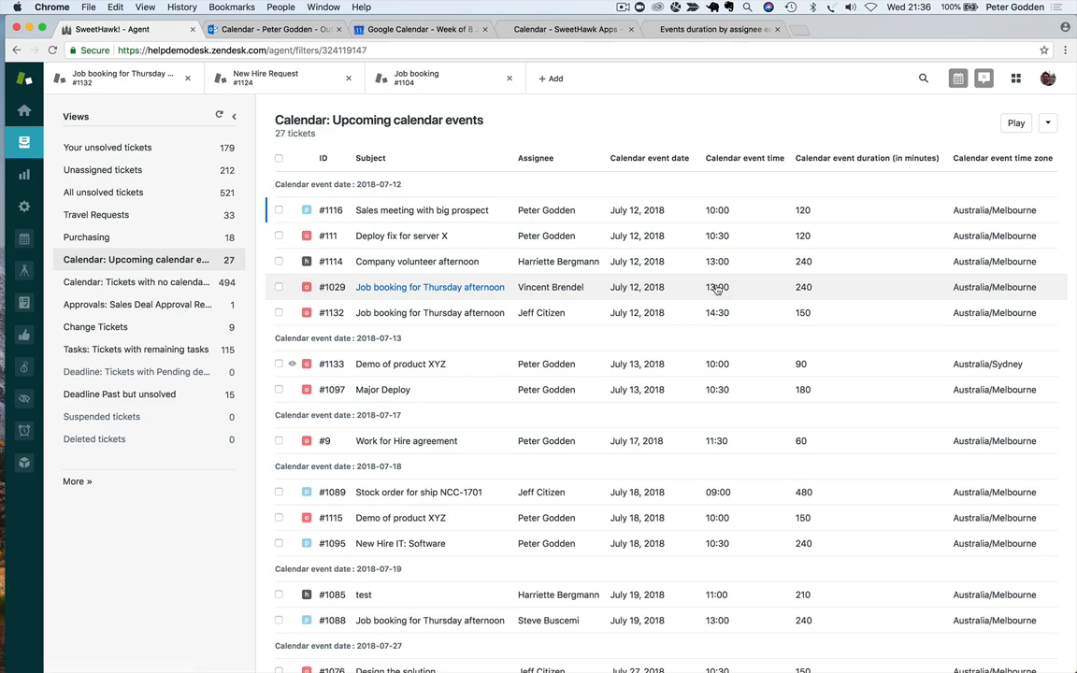
# Review the SweetHawk Apps dashboard's charts of event duration by calendar and by assignee, including the per-assignee maximum hours.
pyautogui.click(566, 29)
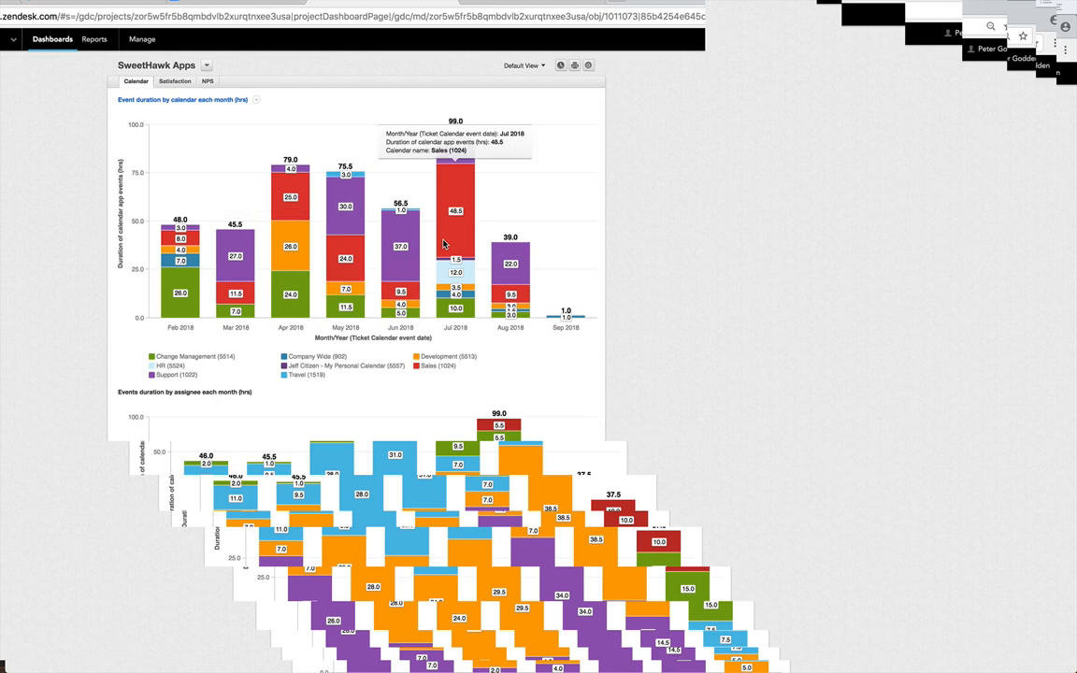
pyautogui.scroll(-5, 603, 357)
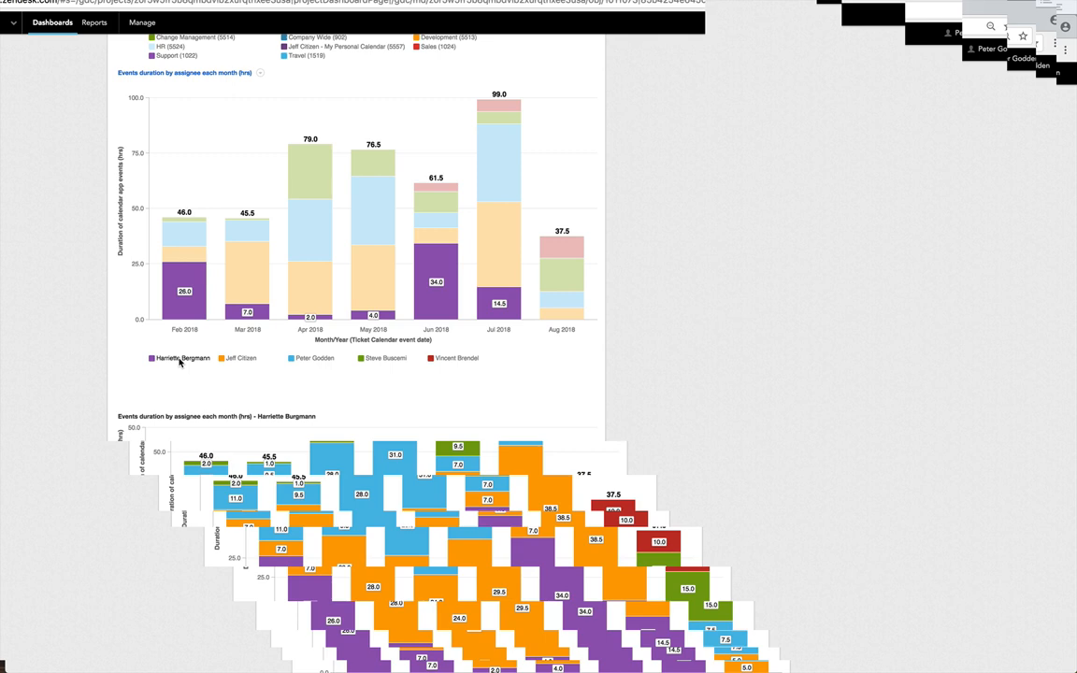
pyautogui.moveTo(397, 280)
pyautogui.scroll(-5, 491, 381)
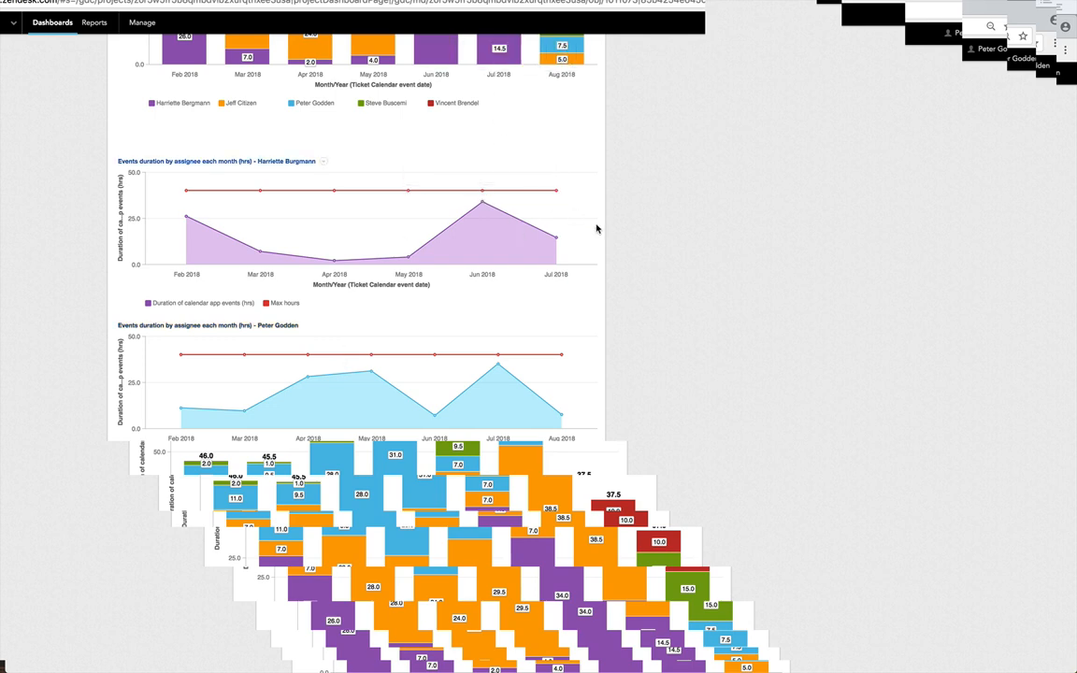
pyautogui.scroll(-3, 548, 222)
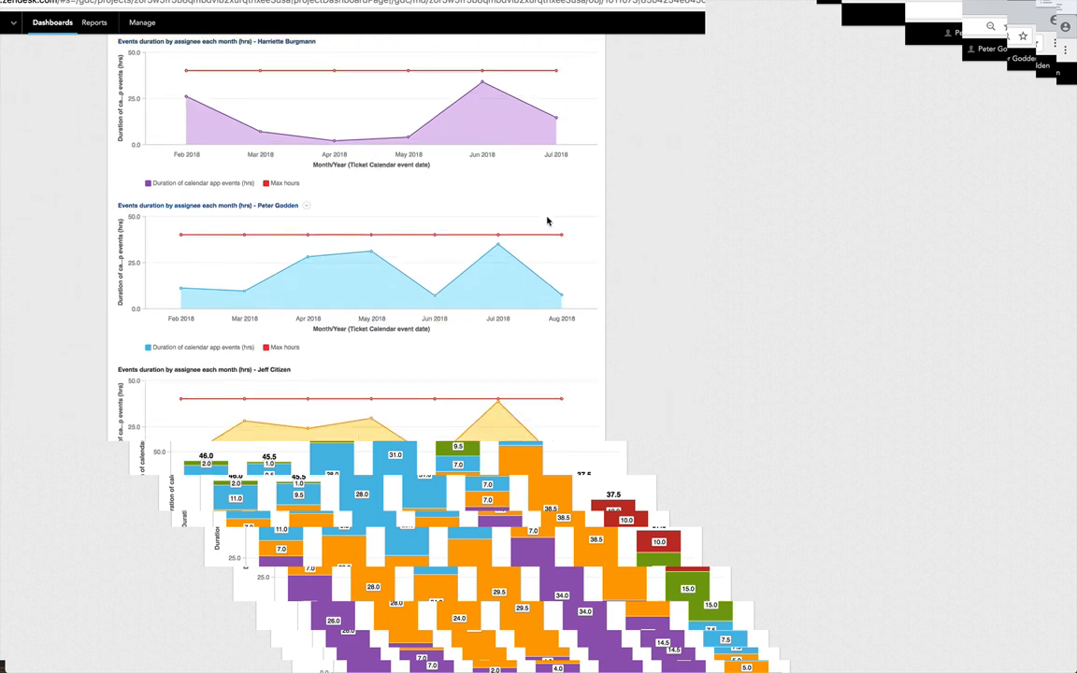
pyautogui.scroll(-2, 534, 268)
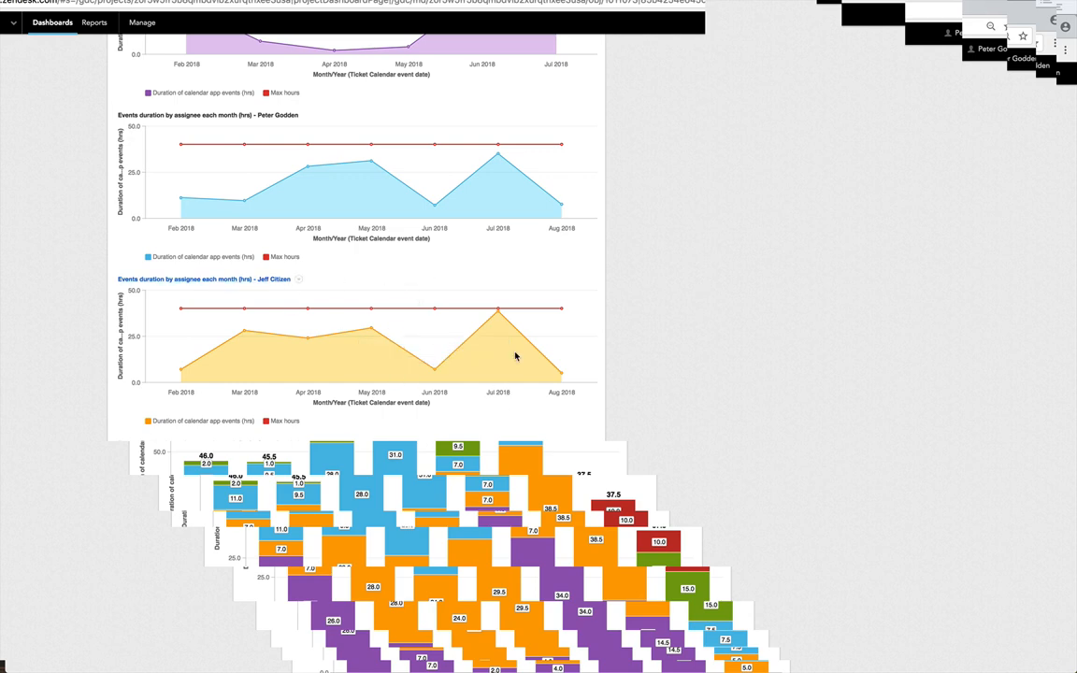
pyautogui.scroll(10, 539, 254)
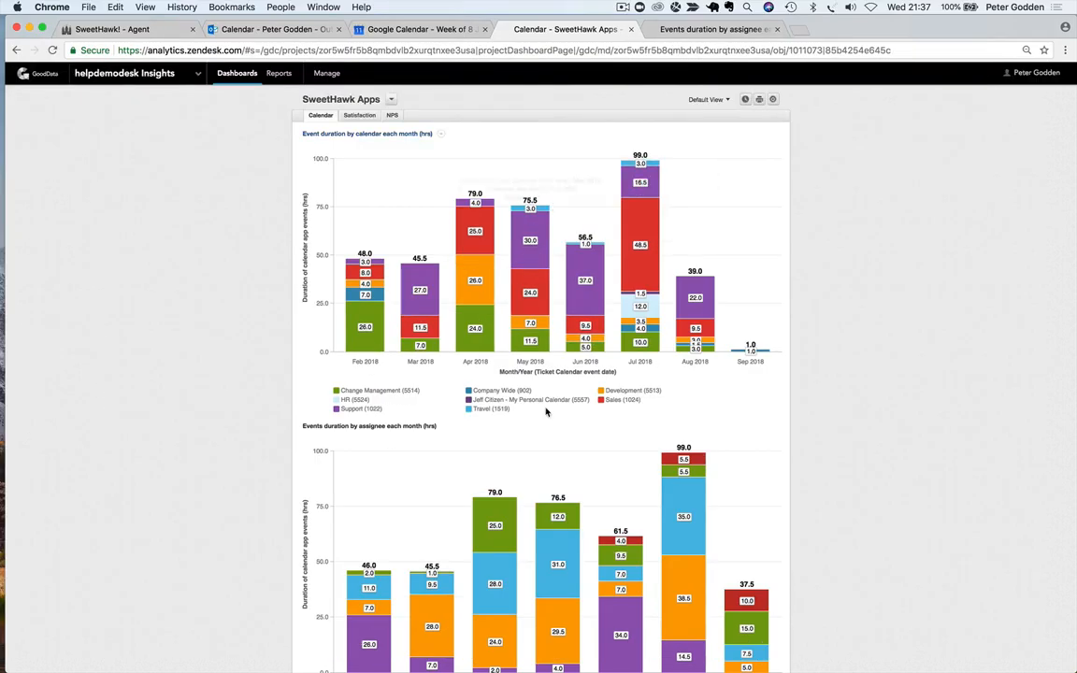
pyautogui.scroll(-5, 672, 586)
pyautogui.scroll(-5, 672, 586)
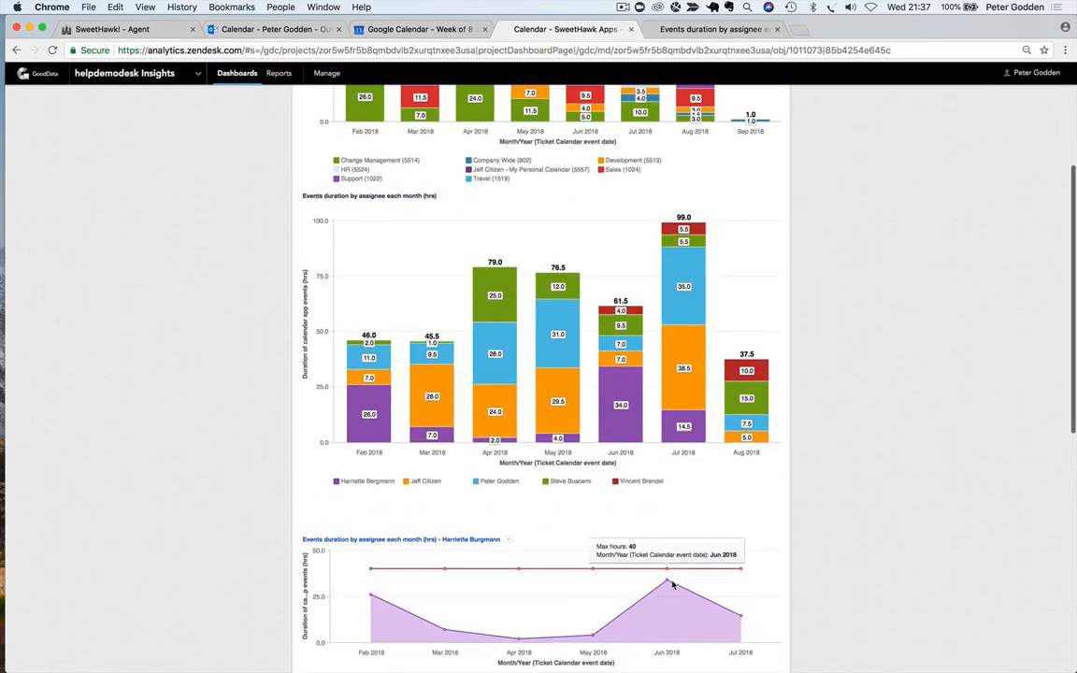
pyautogui.scroll(10, 679, 581)
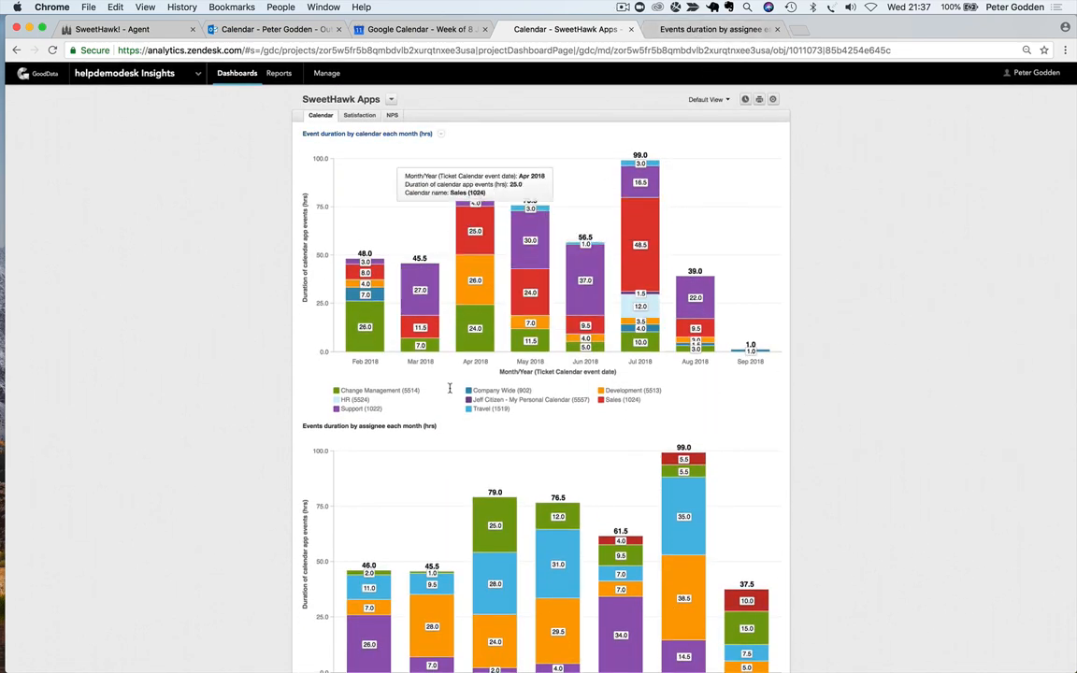
pyautogui.scroll(-3, 431, 368)
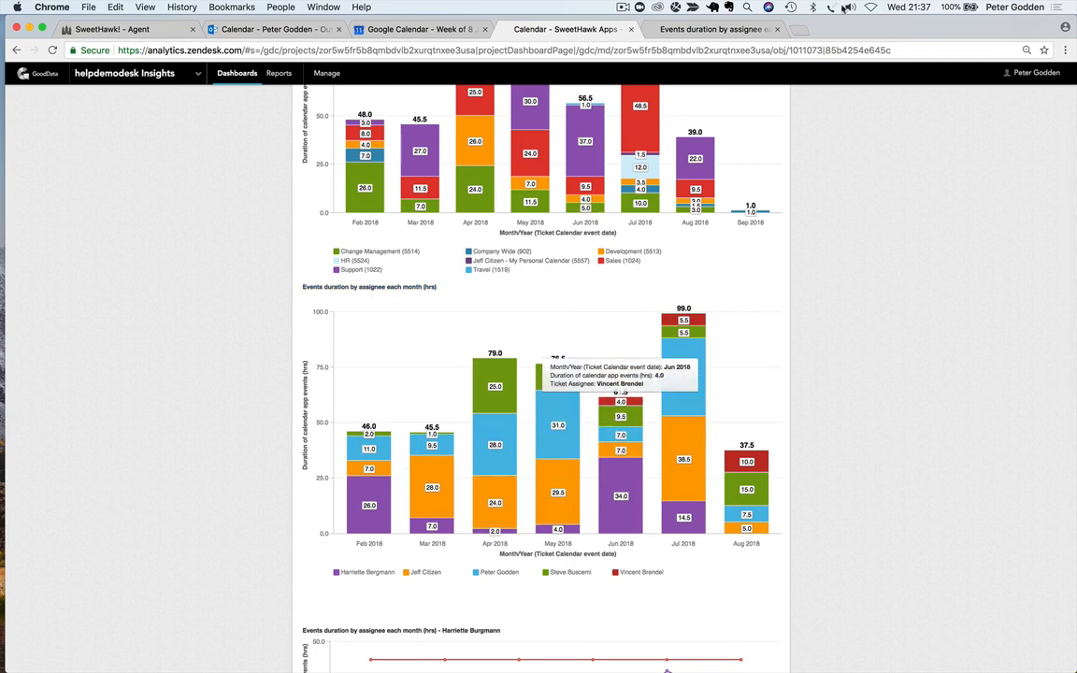
# Examine the metric and attributes behind the Events duration by assignee each month (hrs) report.
pyautogui.click(705, 31)
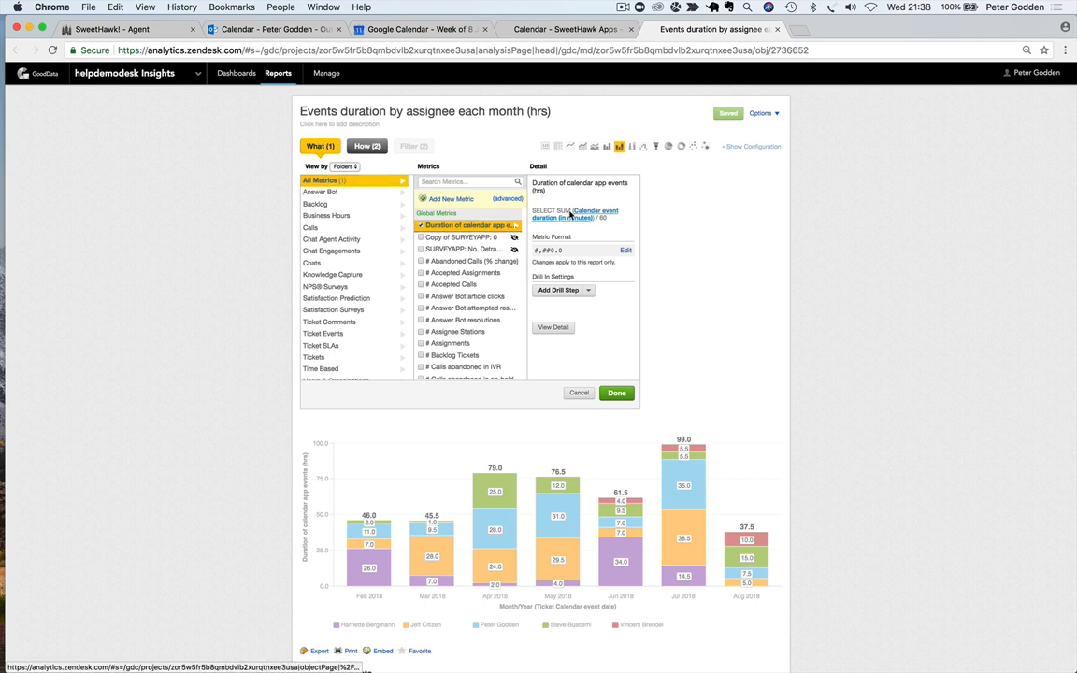
pyautogui.click(363, 146)
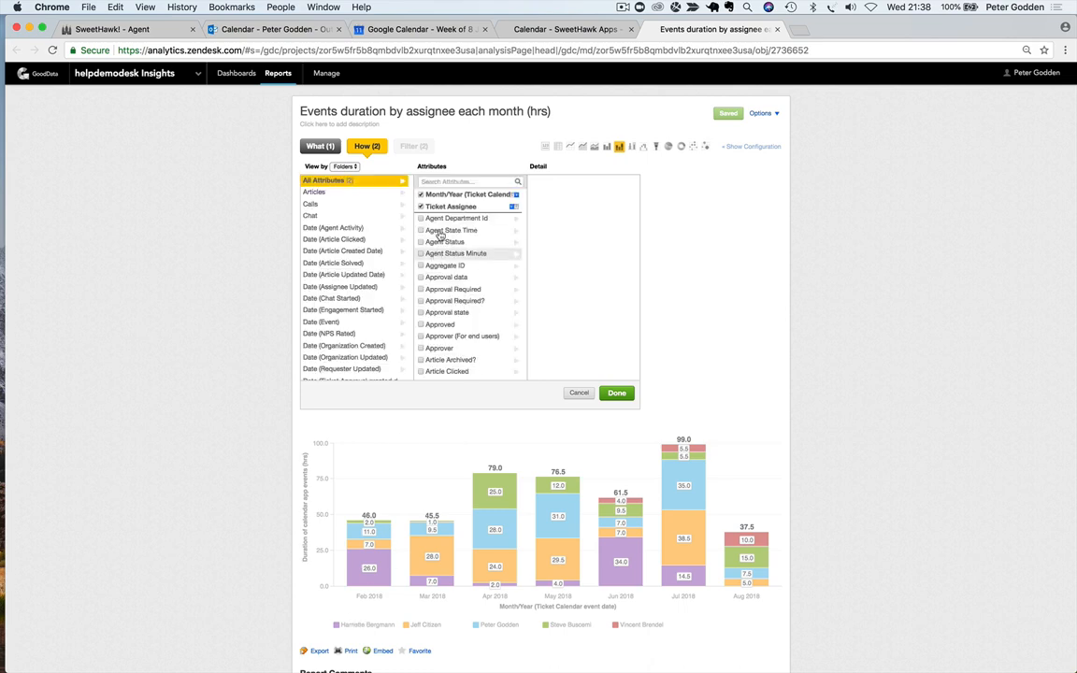
pyautogui.click(488, 199)
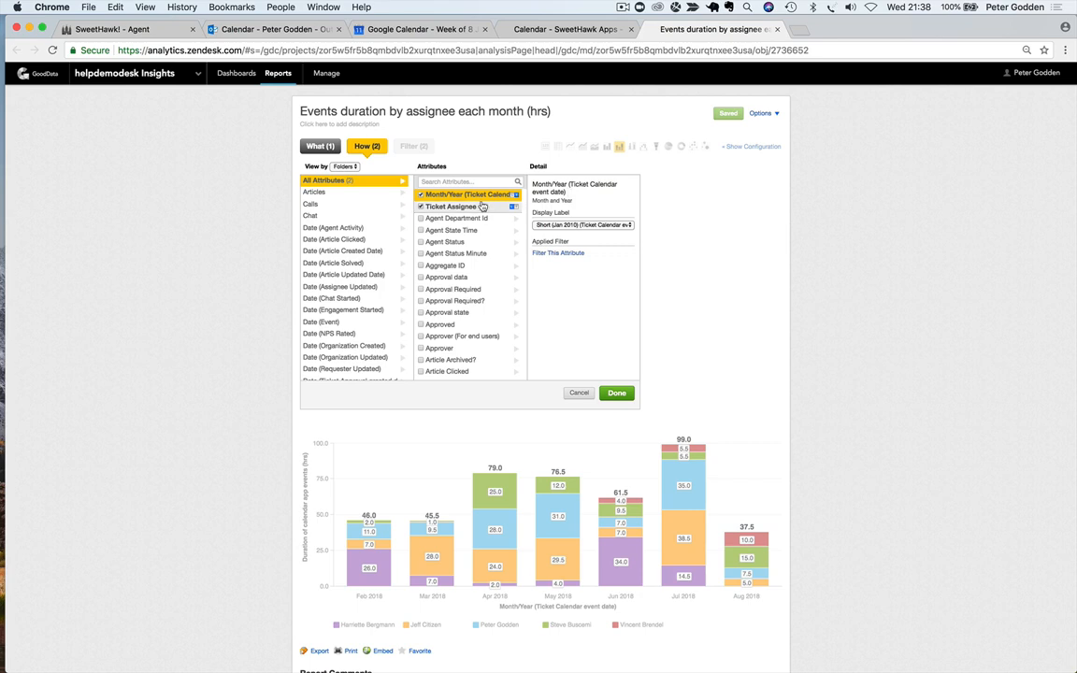
pyautogui.click(316, 146)
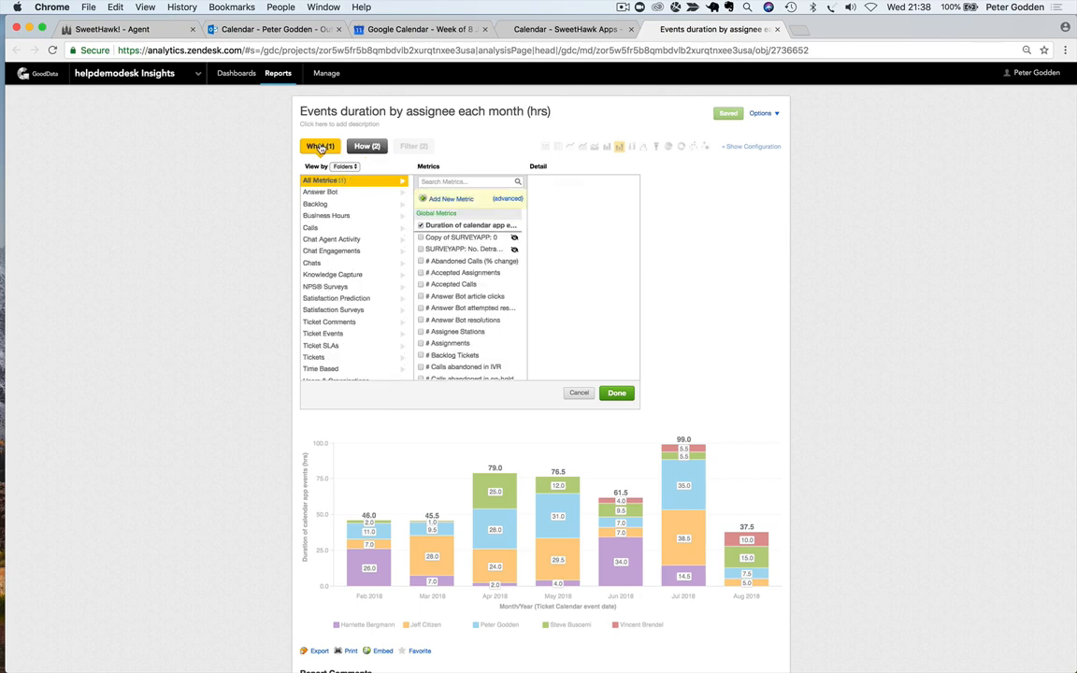
pyautogui.click(457, 226)
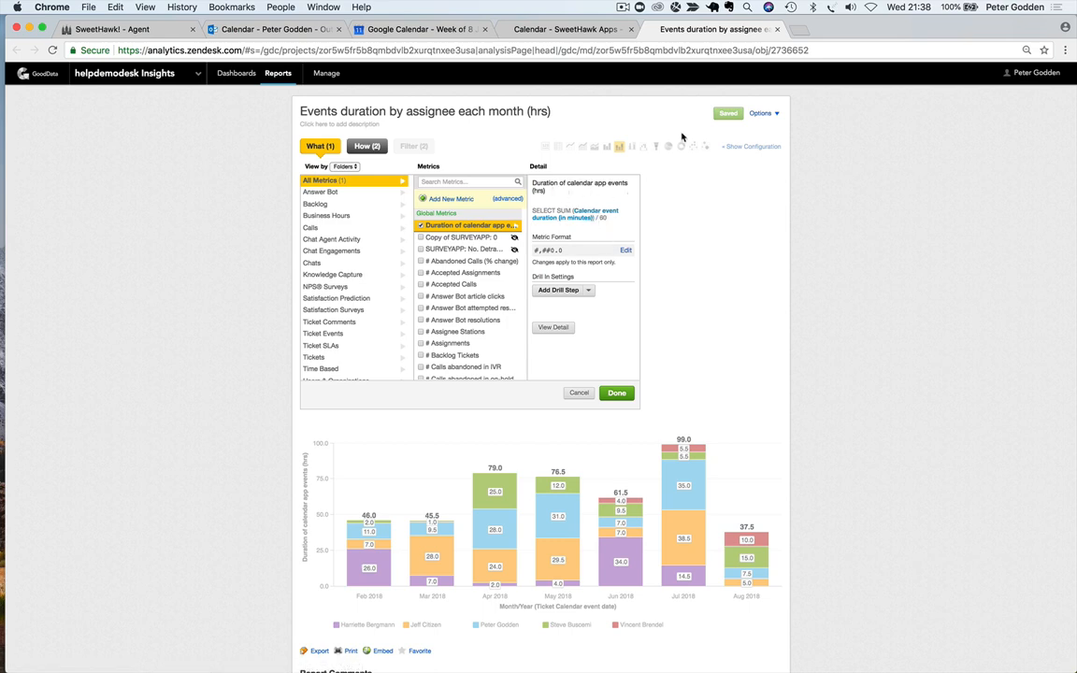
# Open the analytics data management in a new browser tab and start a new custom metric.
pyautogui.rightClick(326, 71)
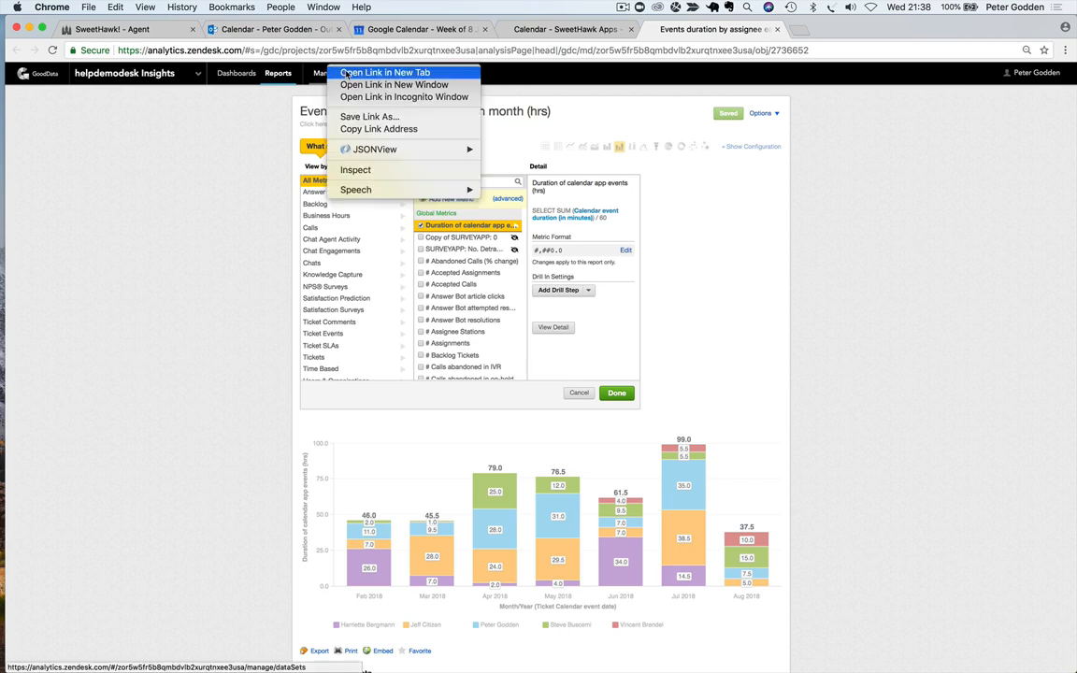
pyautogui.click(378, 72)
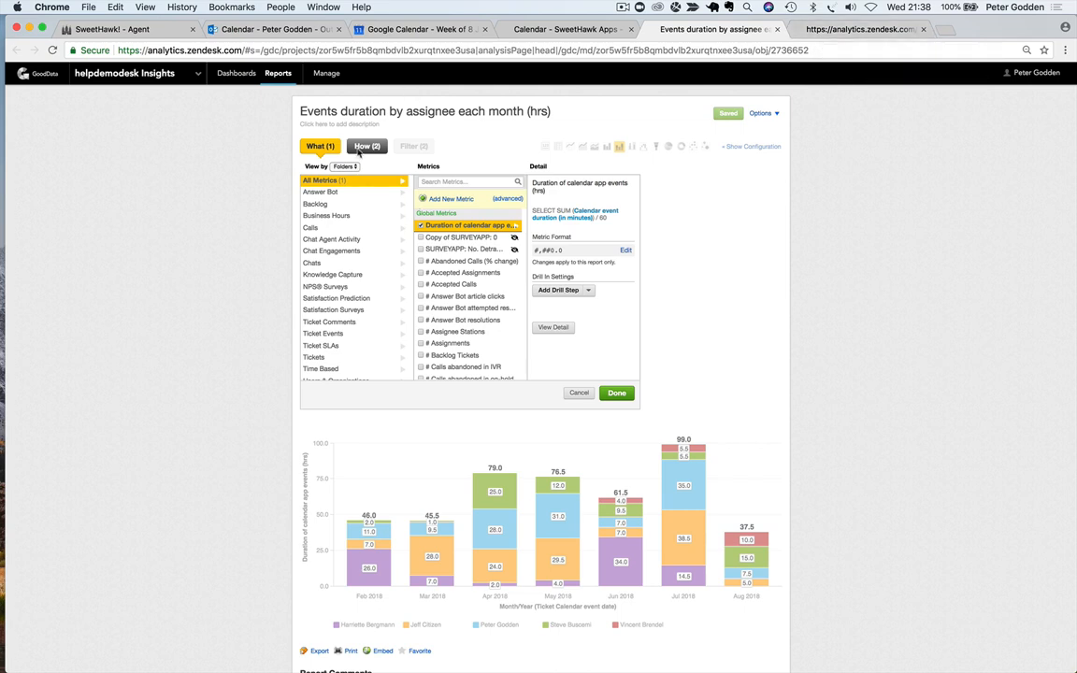
pyautogui.click(883, 28)
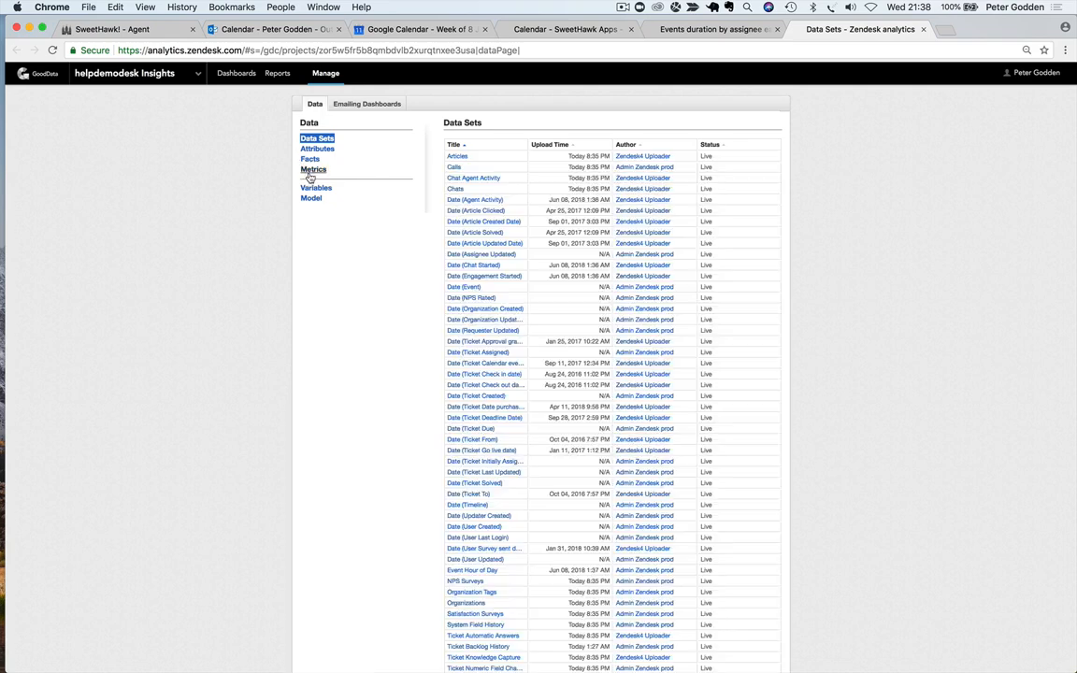
pyautogui.click(312, 170)
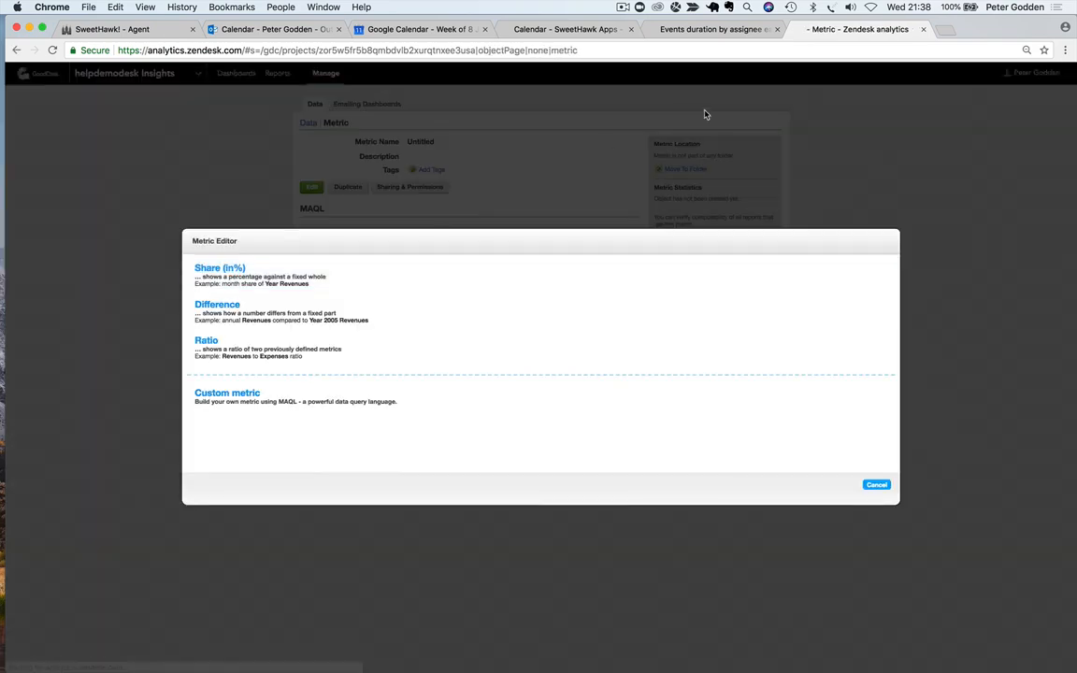
pyautogui.click(210, 394)
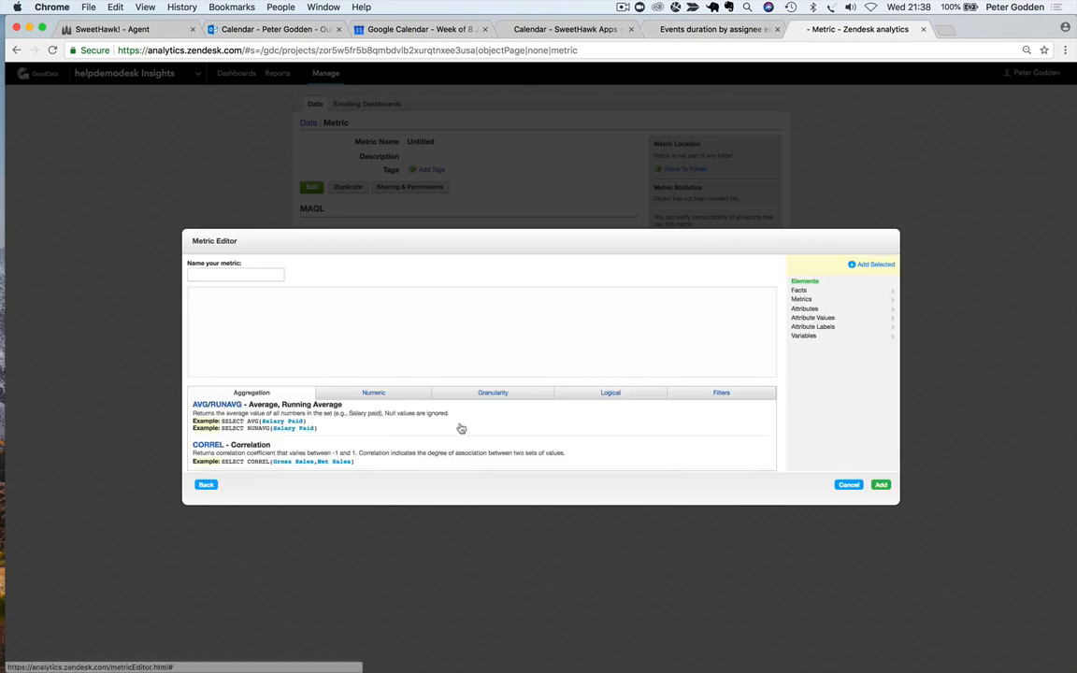
# Check the existing report's metric for reference and name the new metric Duration of calendar events.
pyautogui.click(204, 274)
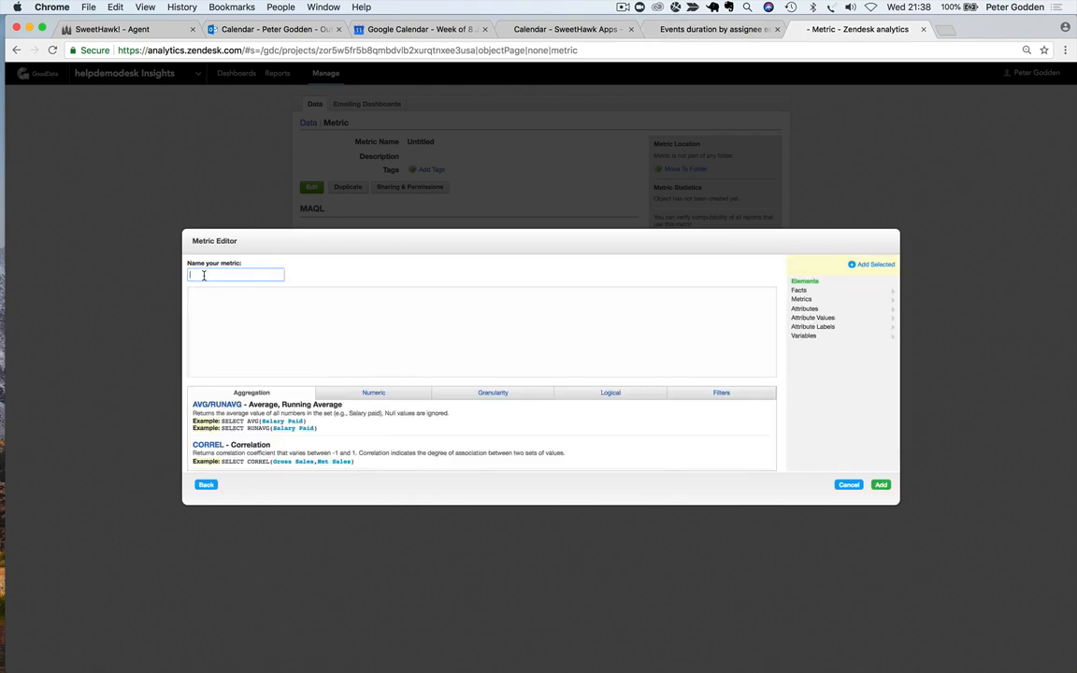
pyautogui.click(720, 31)
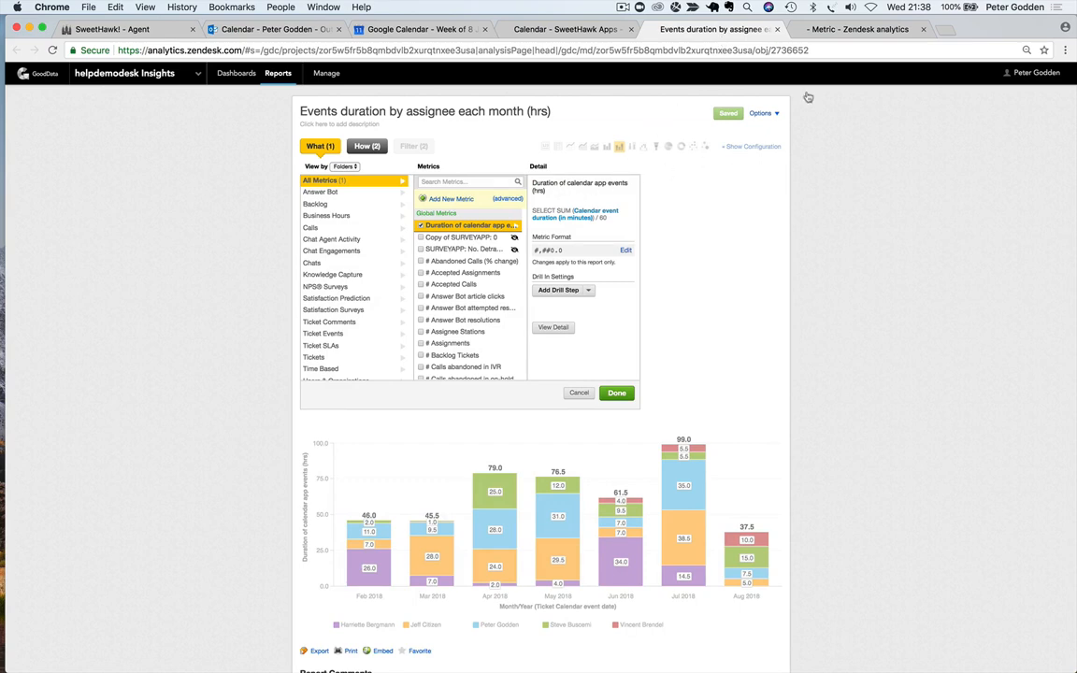
pyautogui.click(833, 27)
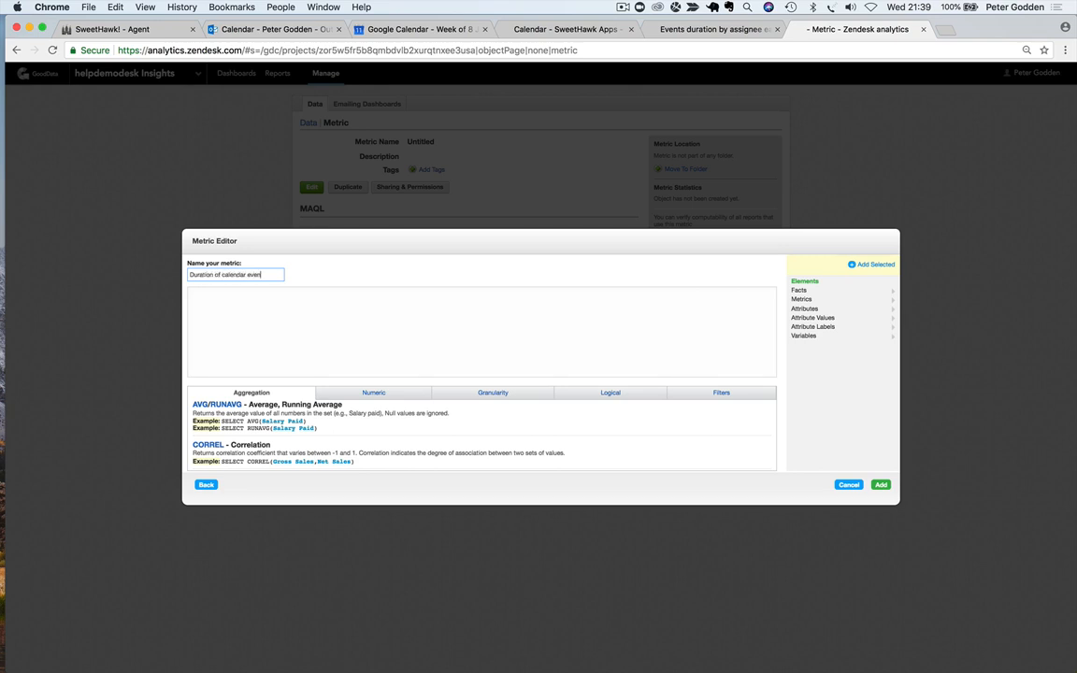
# Write the metric formula as SELECT SUM of the Calendar event duration (in minutes) fact, checking the existing report's metric for reference.
pyautogui.click(273, 321)
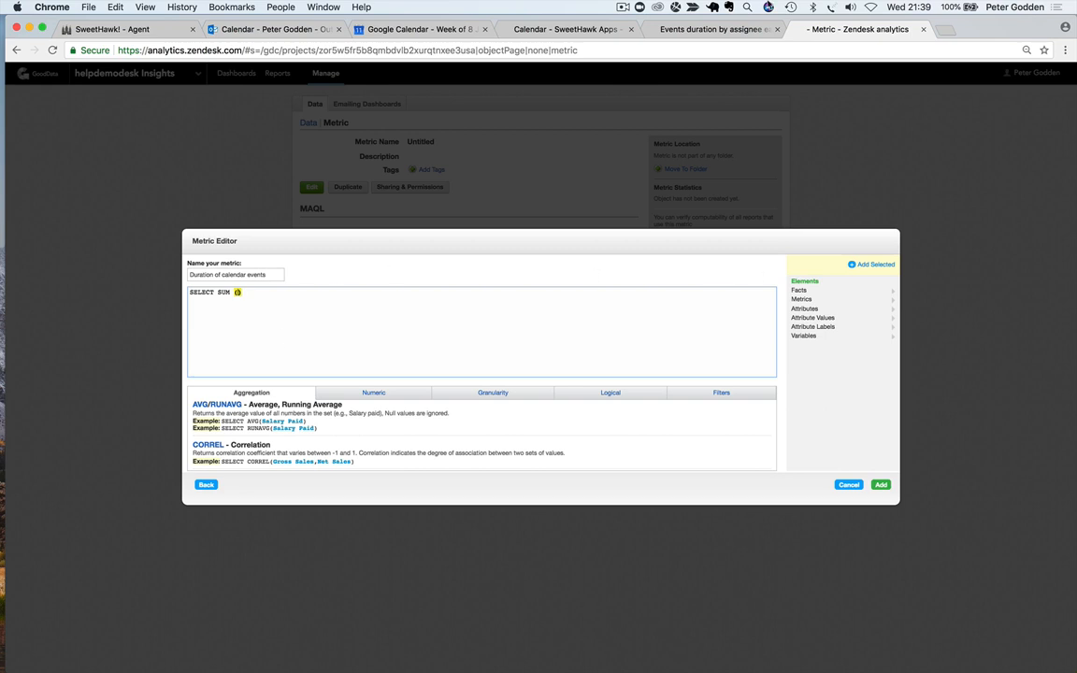
pyautogui.click(687, 30)
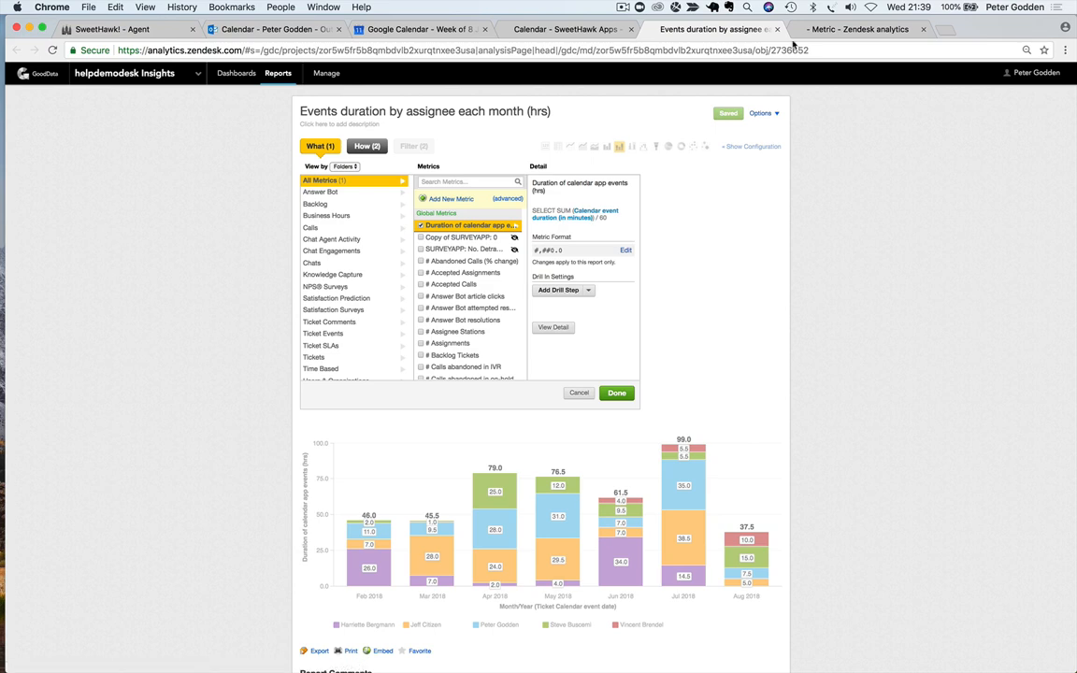
pyautogui.click(846, 29)
pyautogui.click(811, 291)
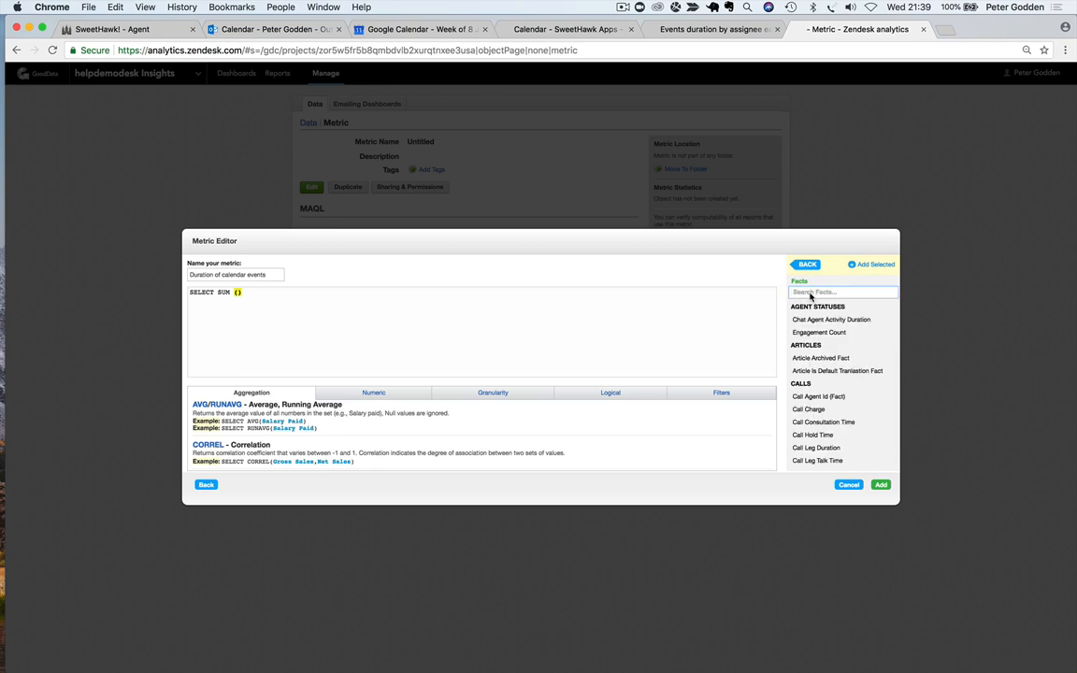
pyautogui.write('calendar')
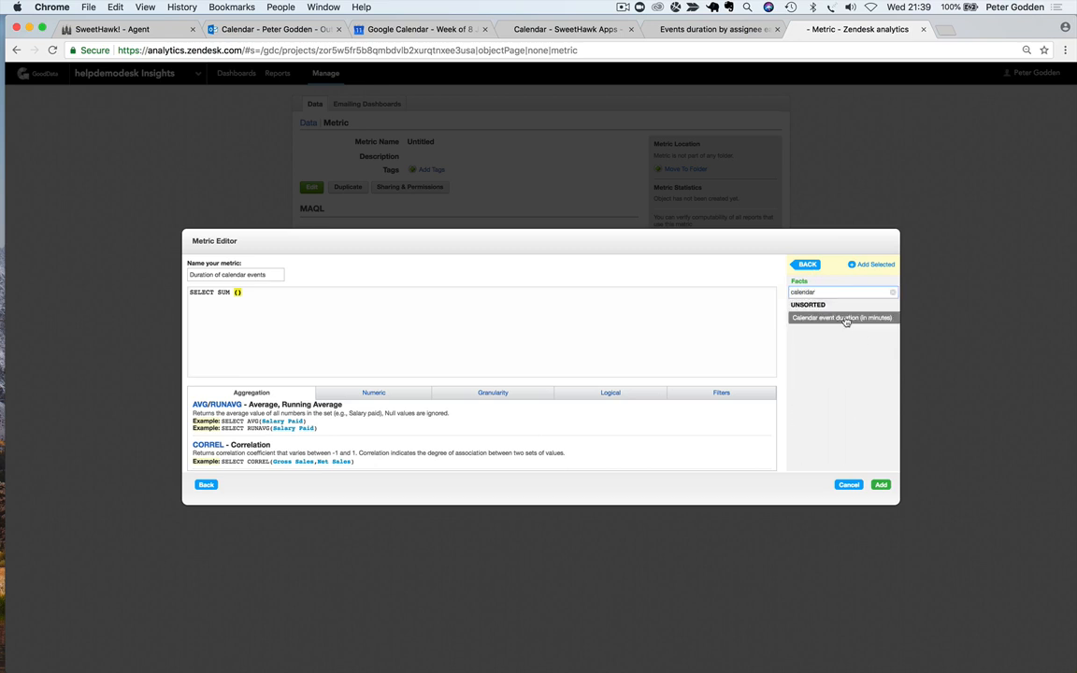
pyautogui.click(845, 320)
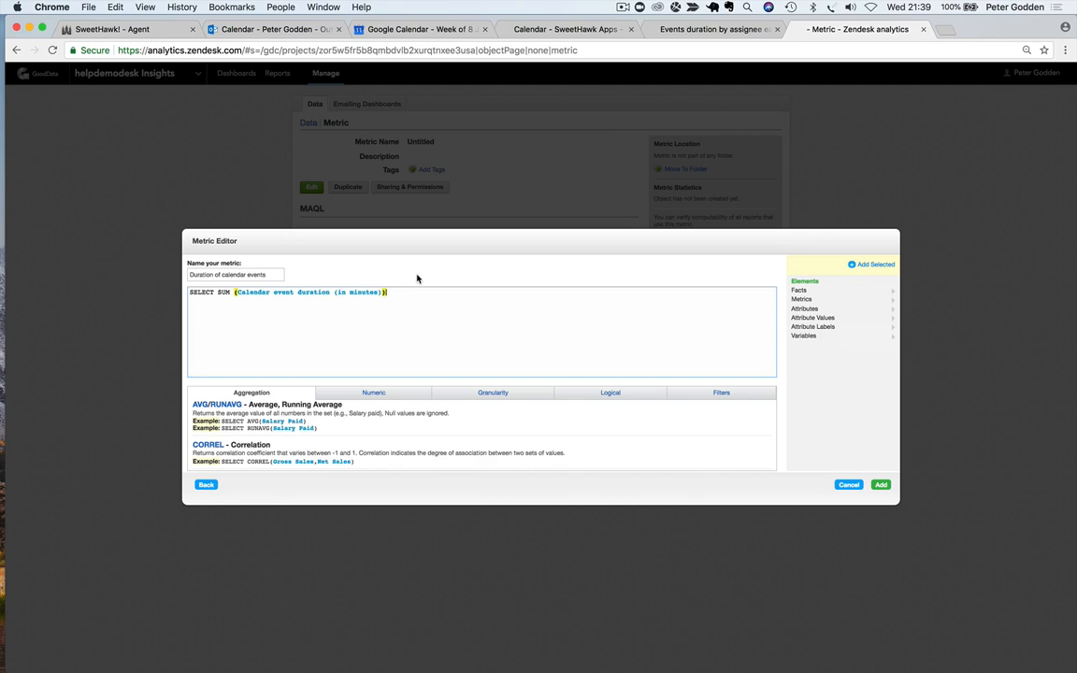
# Divide the summed duration by 60, compare the formula with the existing report's metric, and add the metric.
pyautogui.write('/60')
pyautogui.click(692, 29)
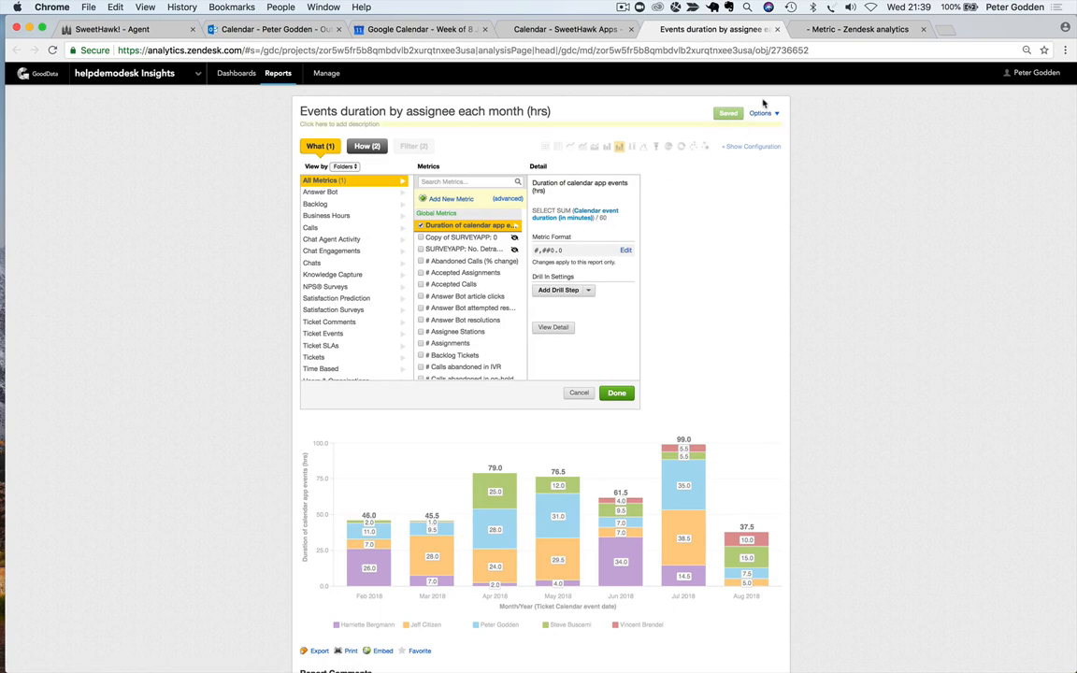
pyautogui.click(846, 29)
pyautogui.click(880, 484)
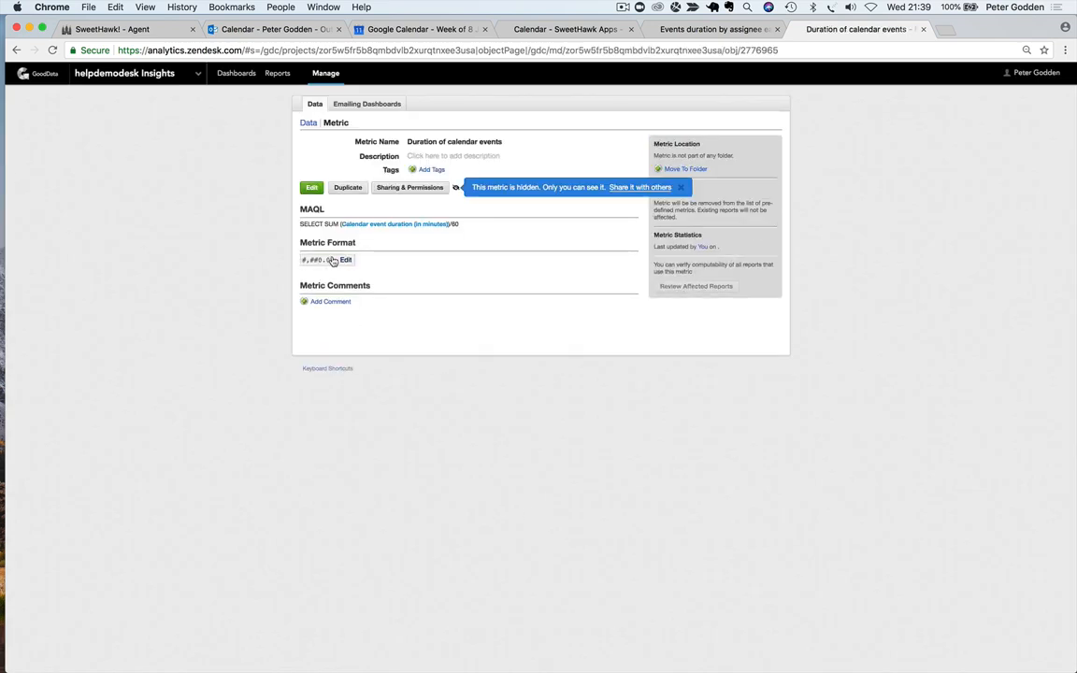
# Set the Duration of calendar events metric's number format to #,##0.0.
pyautogui.moveTo(345, 261)
pyautogui.click(346, 262)
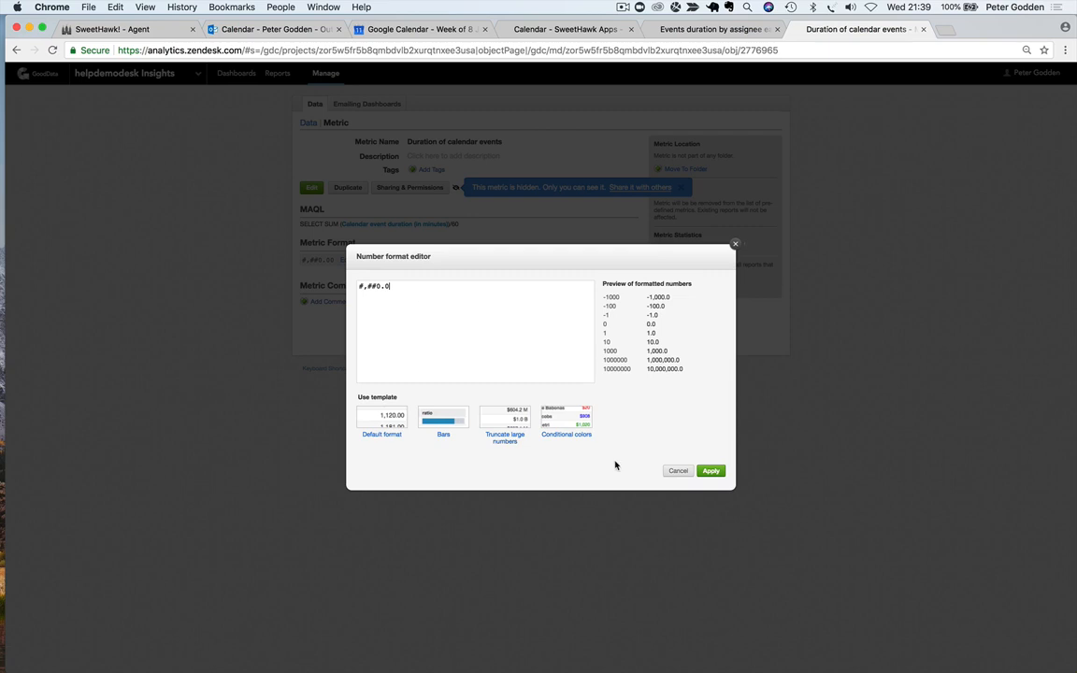
pyautogui.click(711, 470)
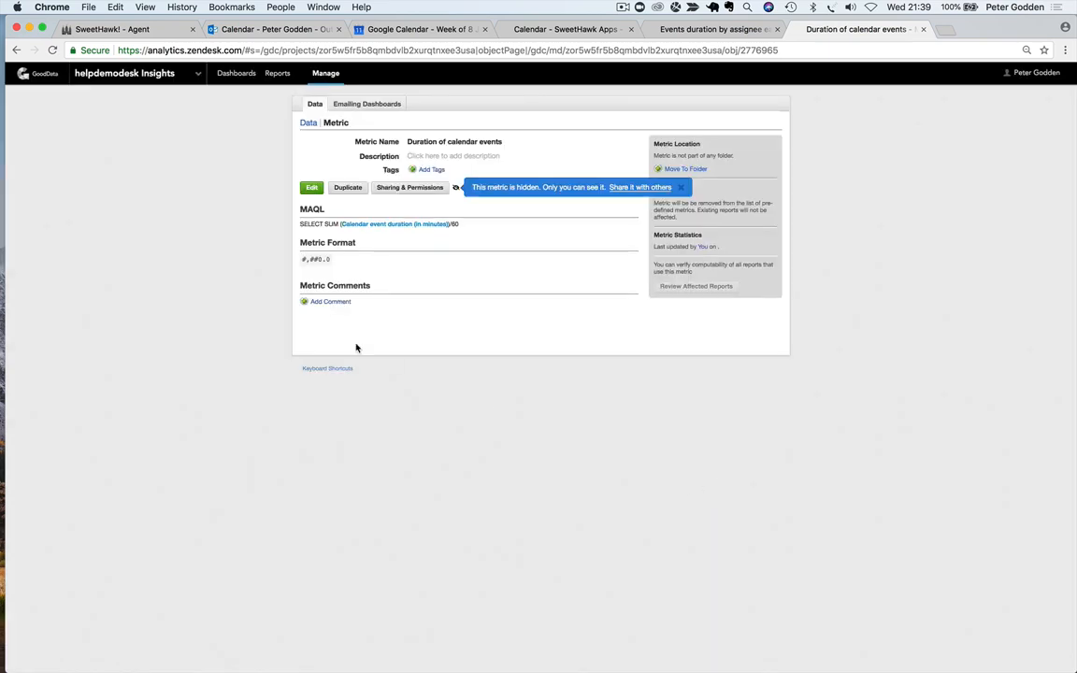
# Make the Duration of calendar events metric visible to all users and save the permissions.
pyautogui.click(643, 188)
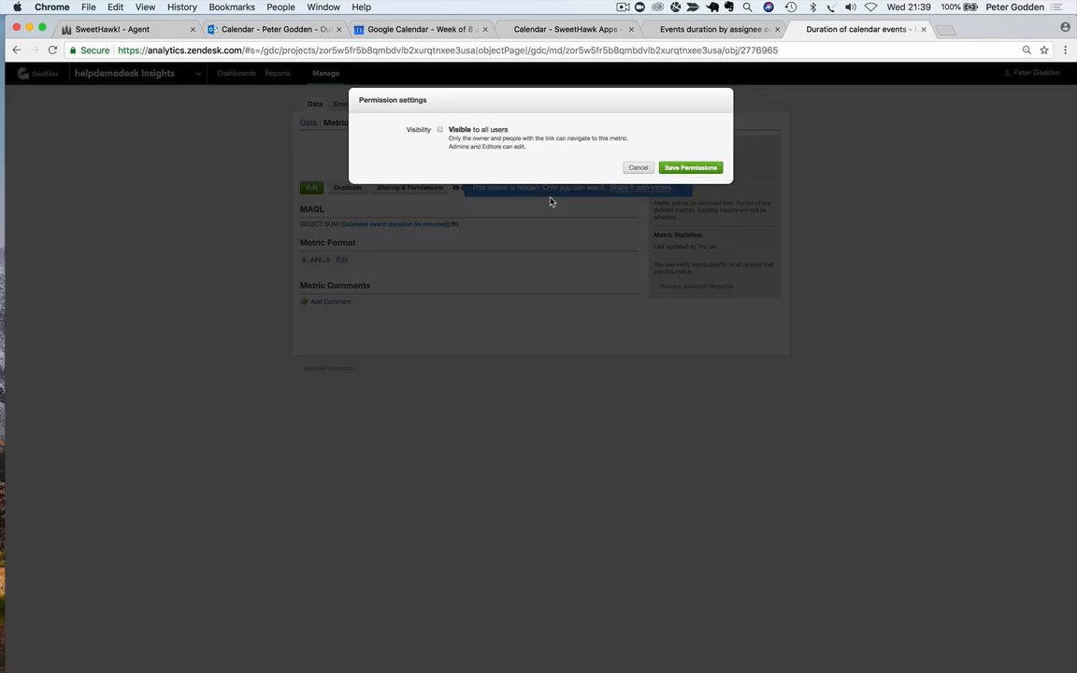
pyautogui.click(438, 130)
pyautogui.click(701, 168)
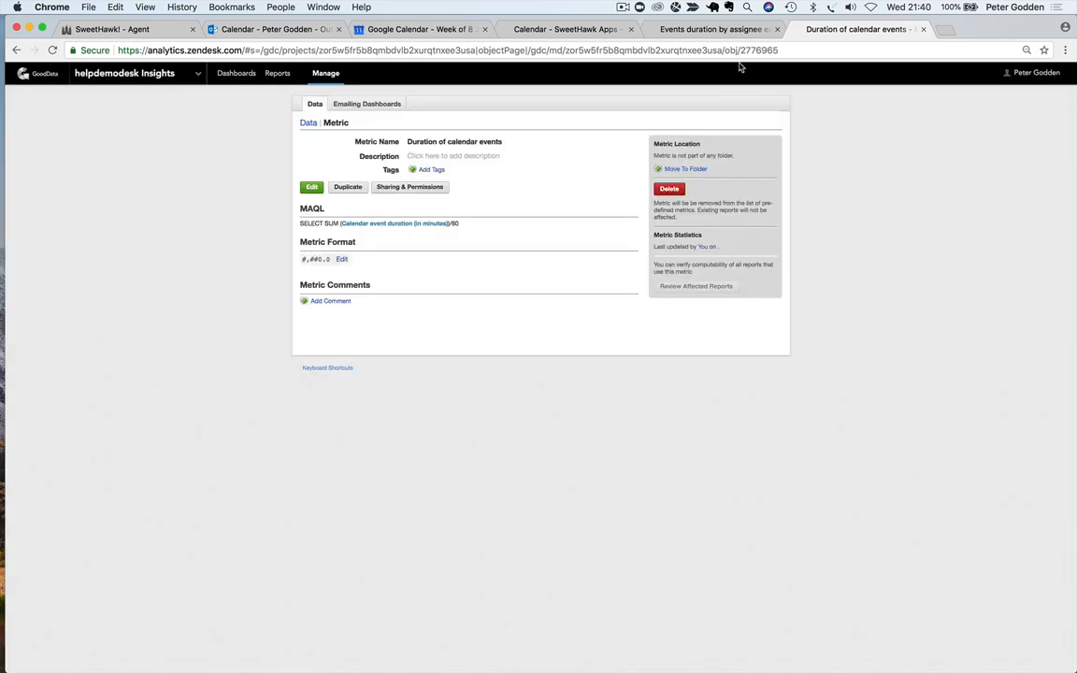
# Review the events duration by assignee report and the SweetHawk Apps dashboard's monthly duration charts.
pyautogui.click(691, 29)
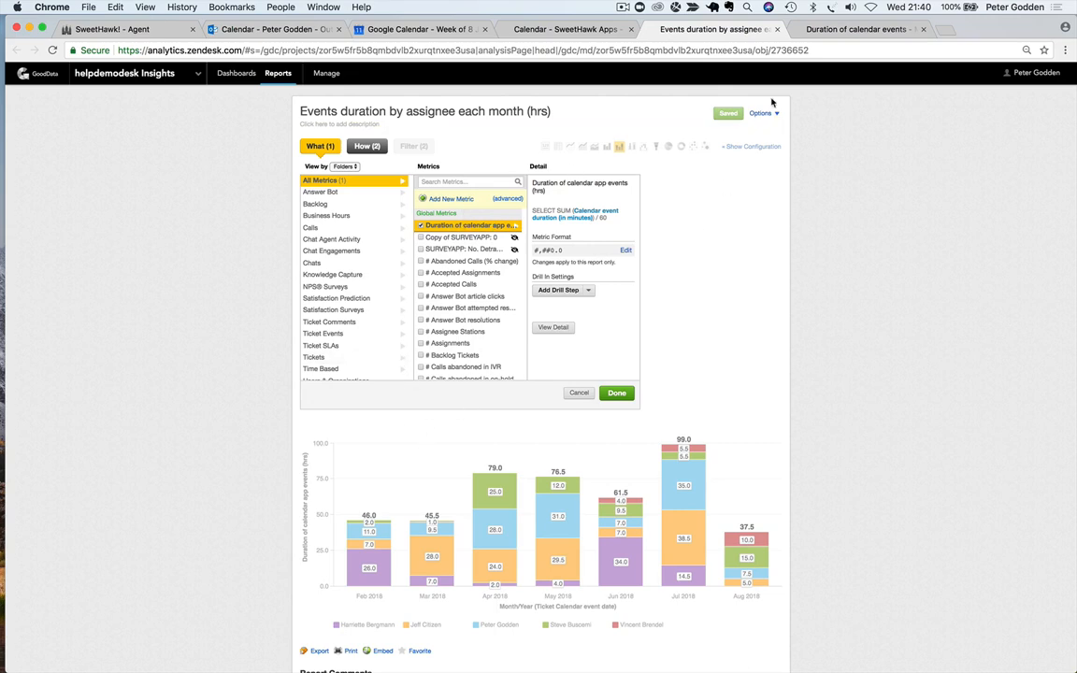
pyautogui.scroll(-2, 594, 409)
pyautogui.scroll(3, 593, 408)
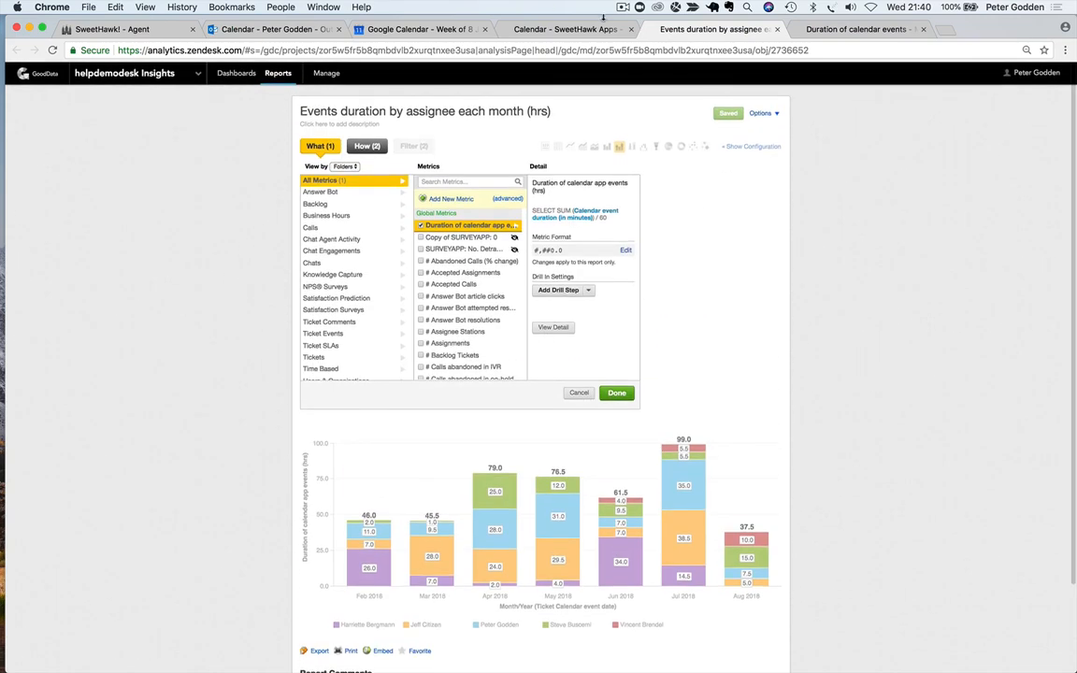
pyautogui.click(572, 29)
pyautogui.scroll(2, 635, 396)
pyautogui.scroll(-3, 637, 398)
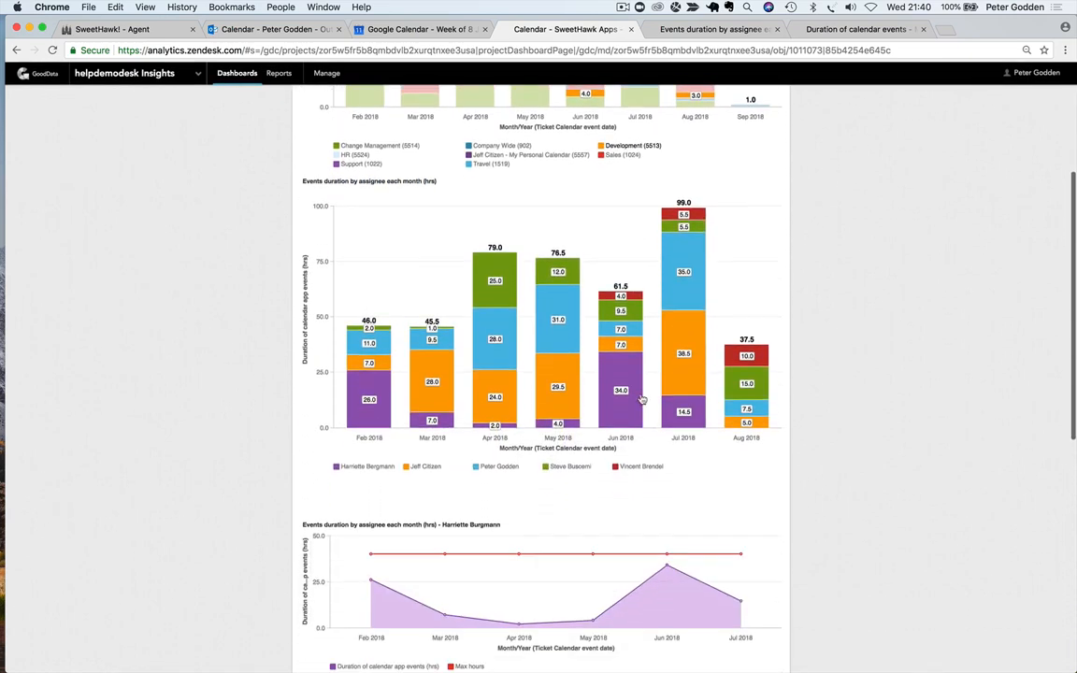
pyautogui.scroll(3, 844, 439)
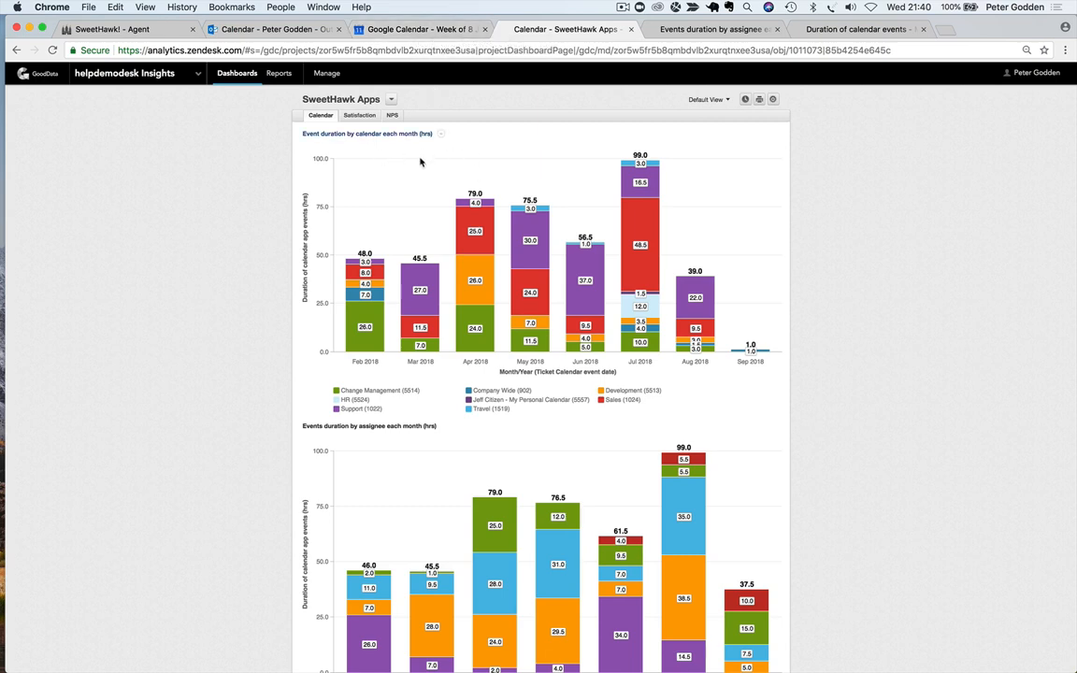
# Switch to the Calendar training deck in Keynote and play the slideshow from the Workflows slide.
pyautogui.hotkey('ctrl', 'Left')
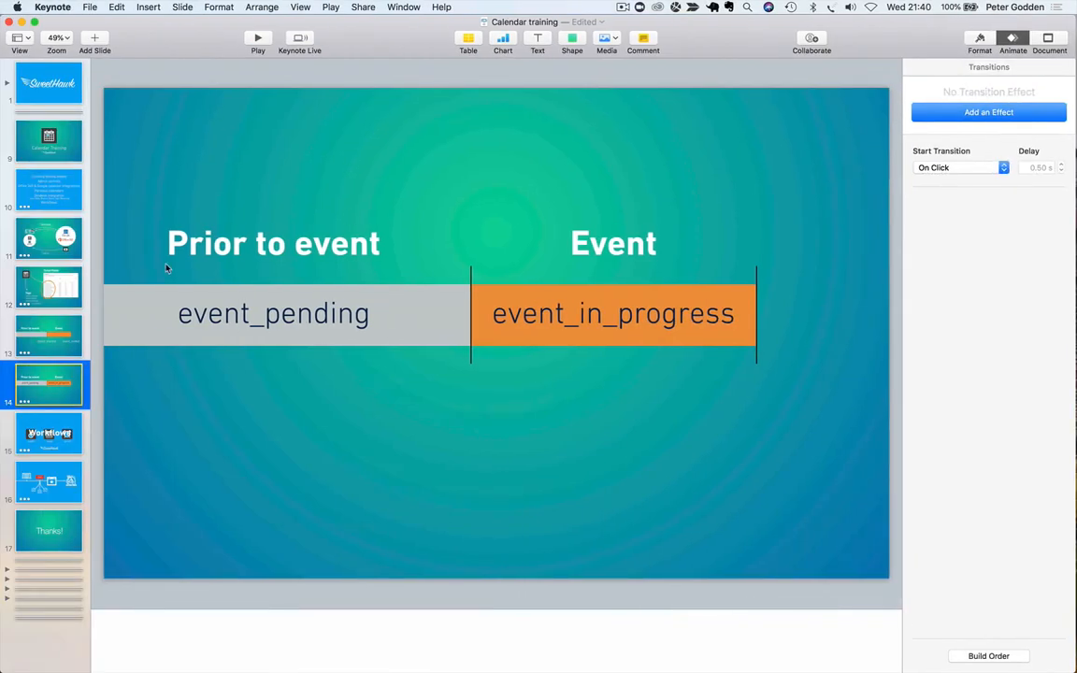
pyautogui.click(36, 437)
pyautogui.click(251, 41)
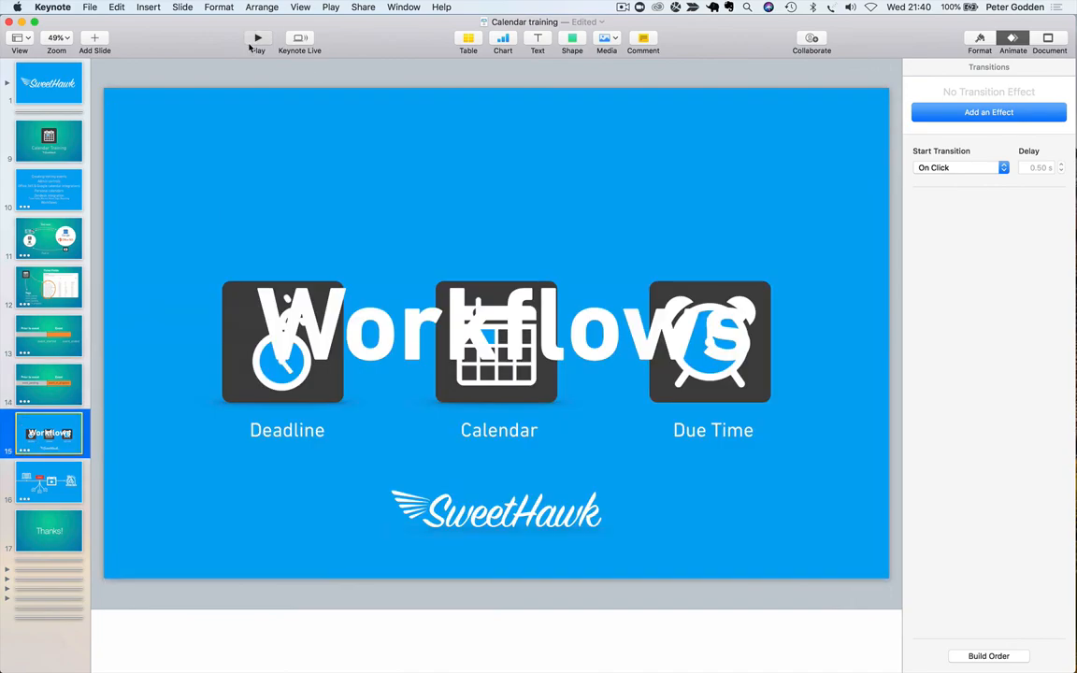
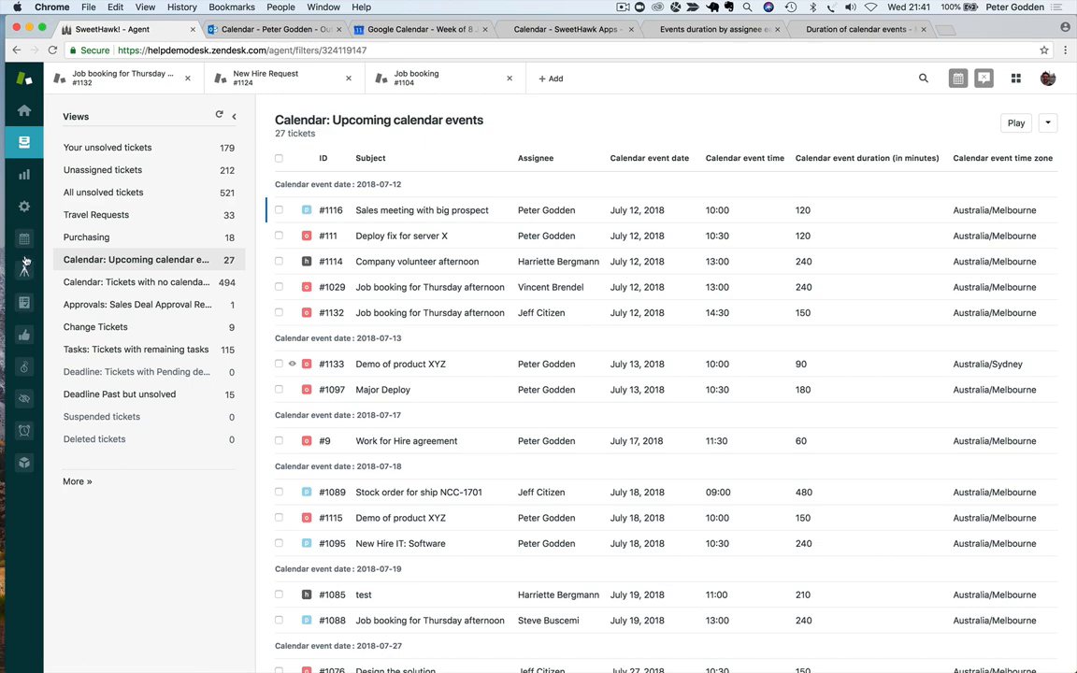
# Start a new workflow in the Zendesk Calendar app and name it 15 event reminder.
pyautogui.click(24, 239)
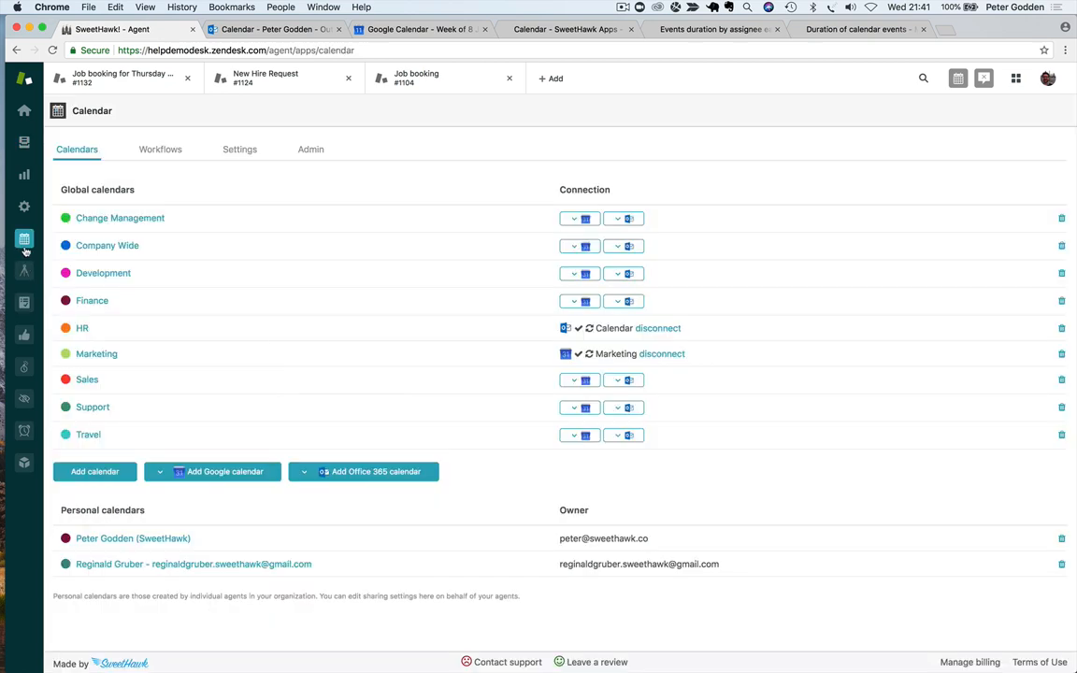
pyautogui.click(164, 152)
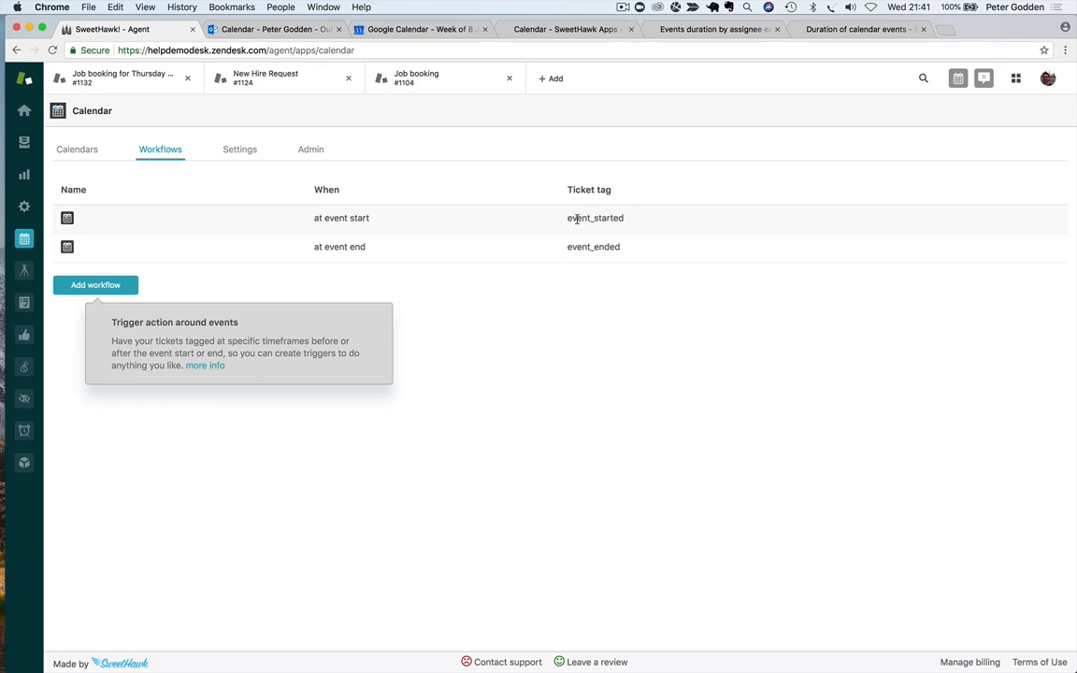
pyautogui.click(103, 285)
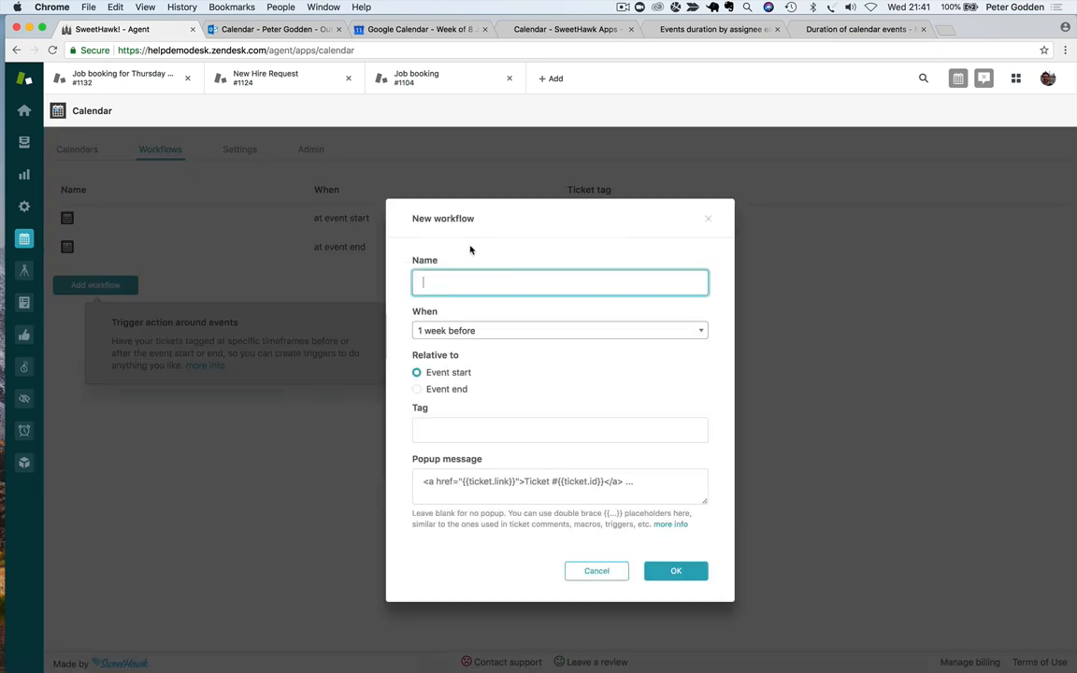
pyautogui.write('15')
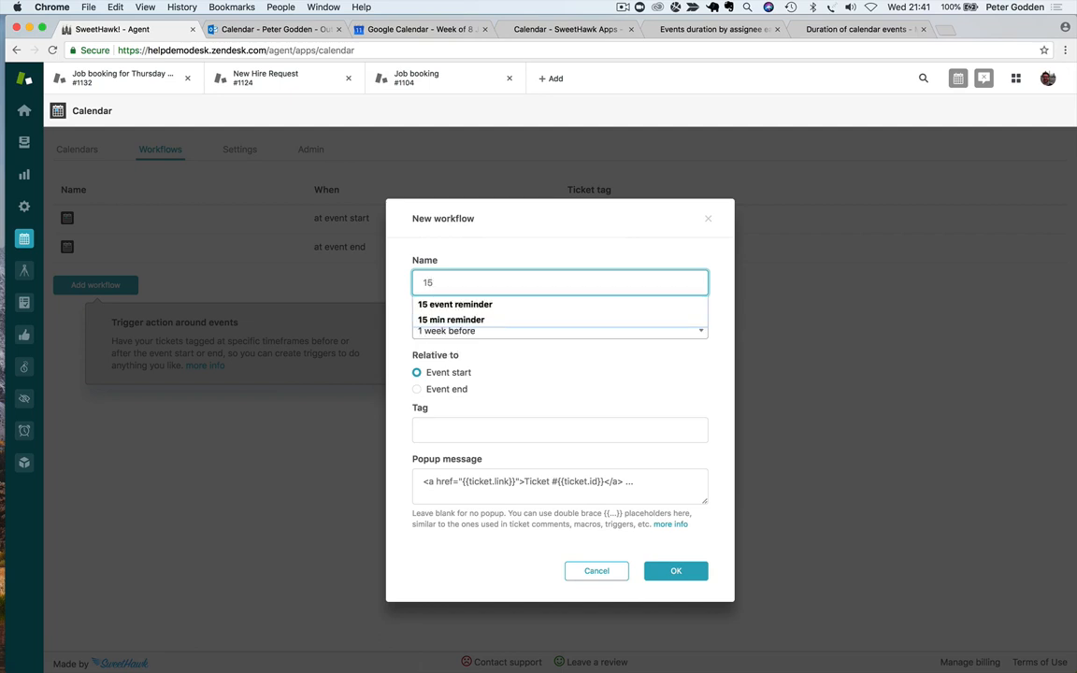
pyautogui.press('Down')
pyautogui.press('Return')
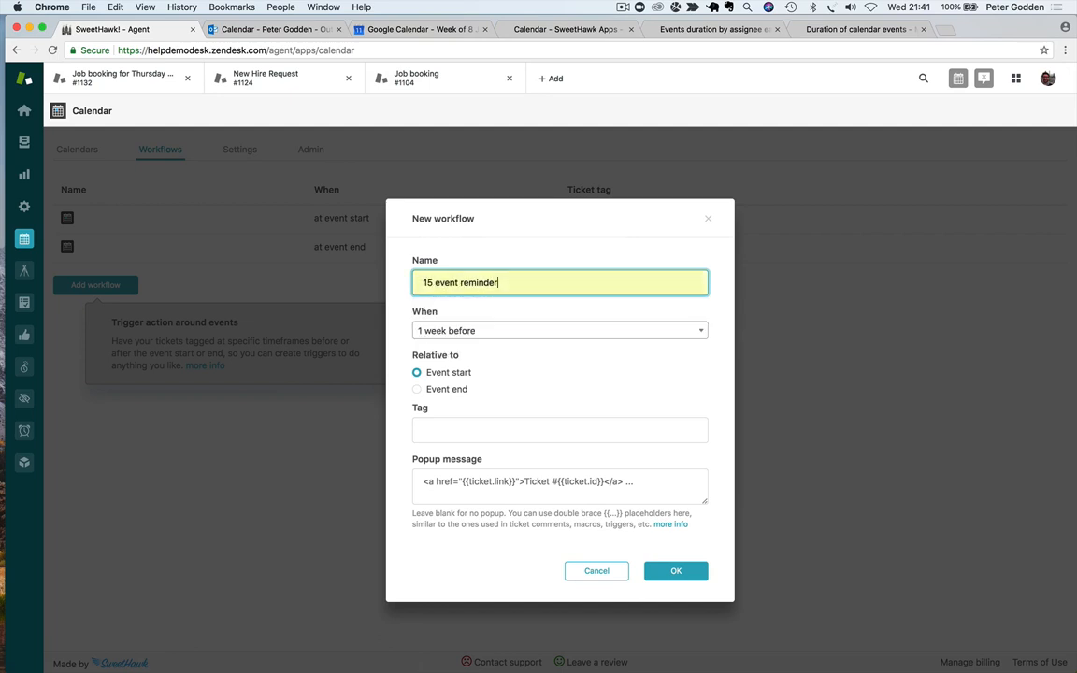
# Set the workflow to run 15 minutes before event start and apply the tag 15_min_event_reminder.
pyautogui.click(475, 331)
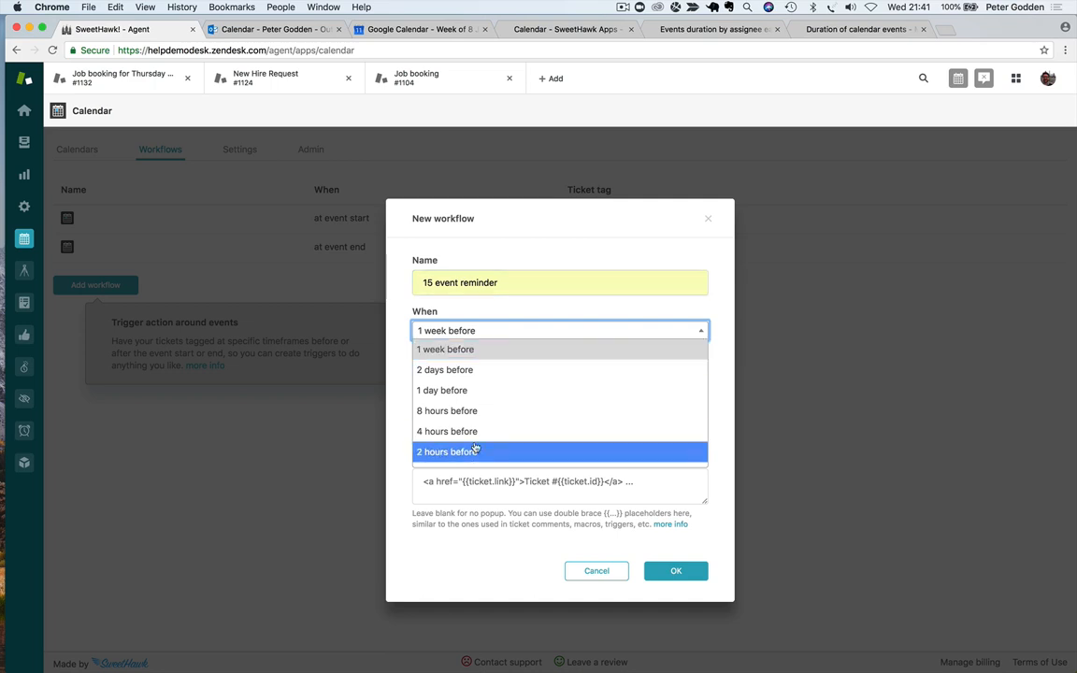
pyautogui.scroll(-2, 474, 426)
pyautogui.scroll(-3, 477, 427)
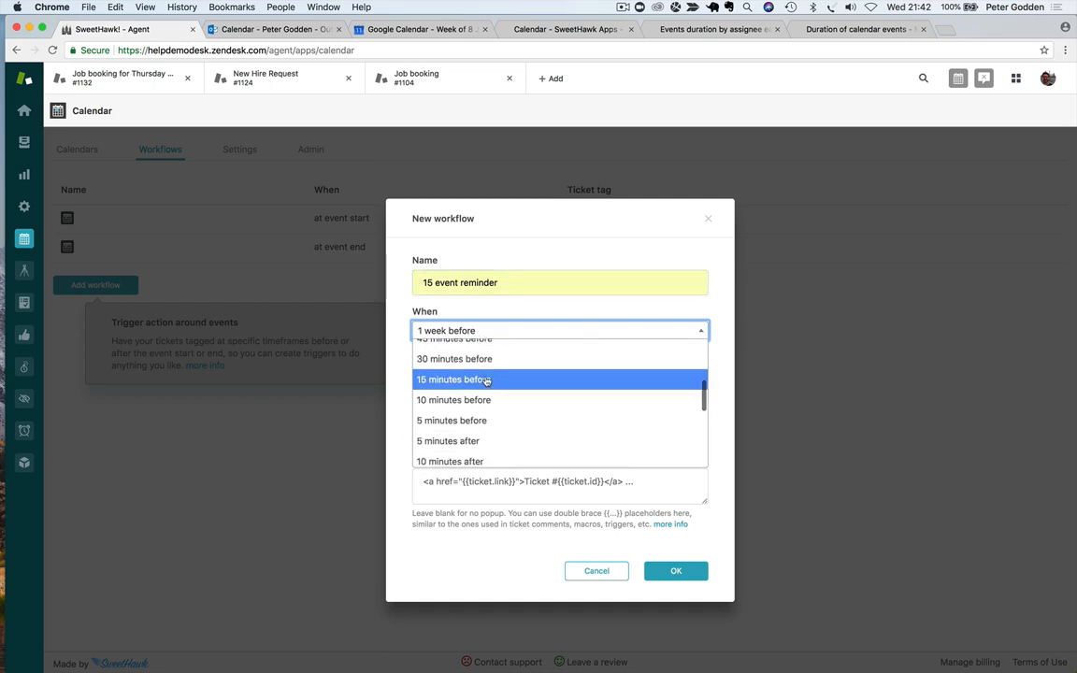
pyautogui.click(486, 380)
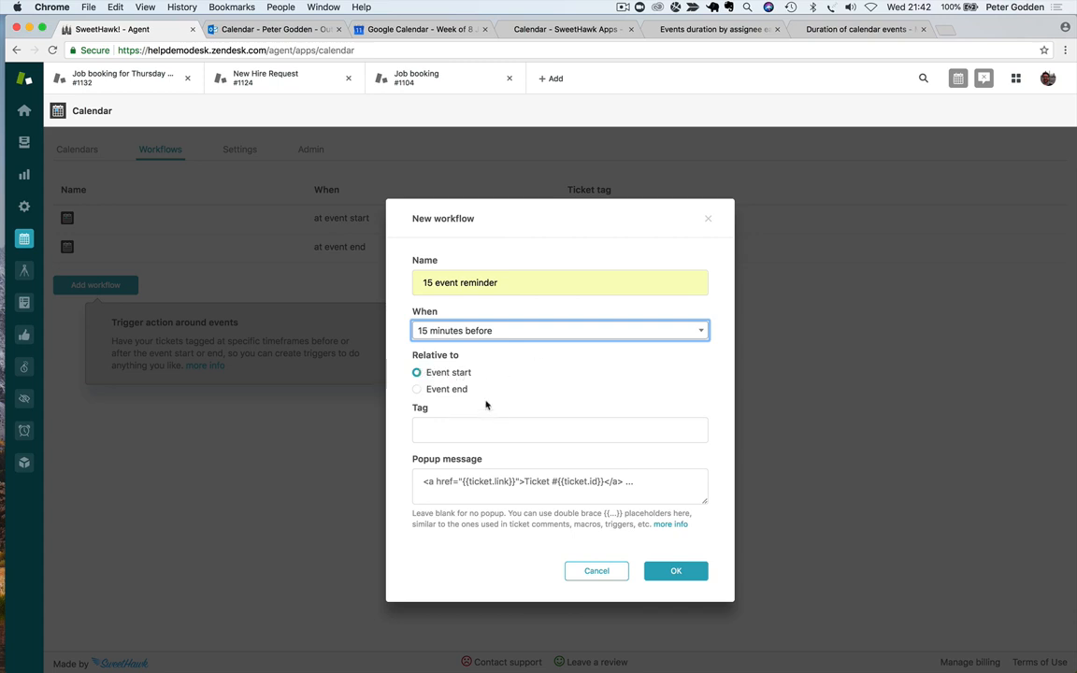
pyautogui.click(446, 427)
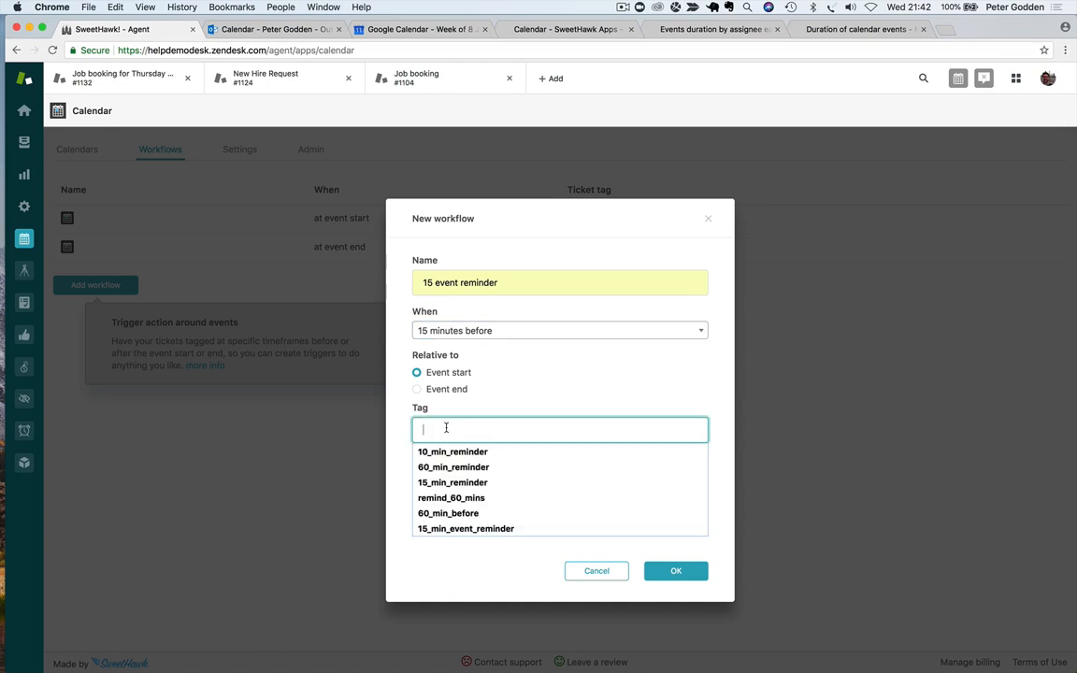
pyautogui.click(489, 529)
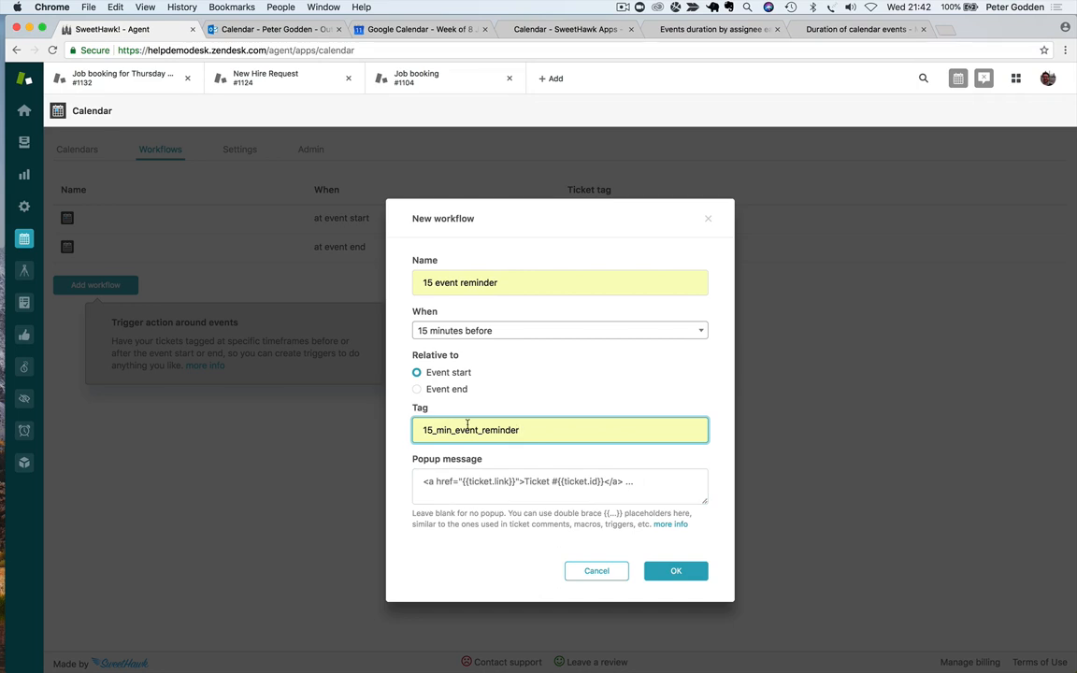
# Add "This is your 15 minute event reminder" after the ticket link in the popup message and save the workflow.
pyautogui.click(613, 498)
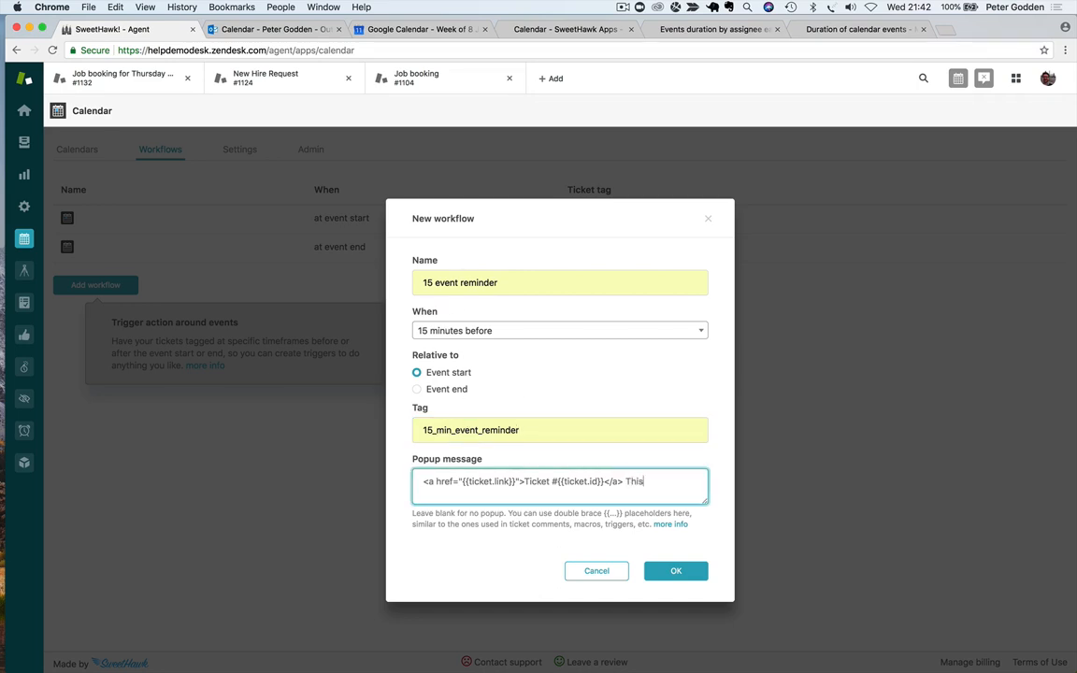
pyautogui.write('our 15 minute event reminder')
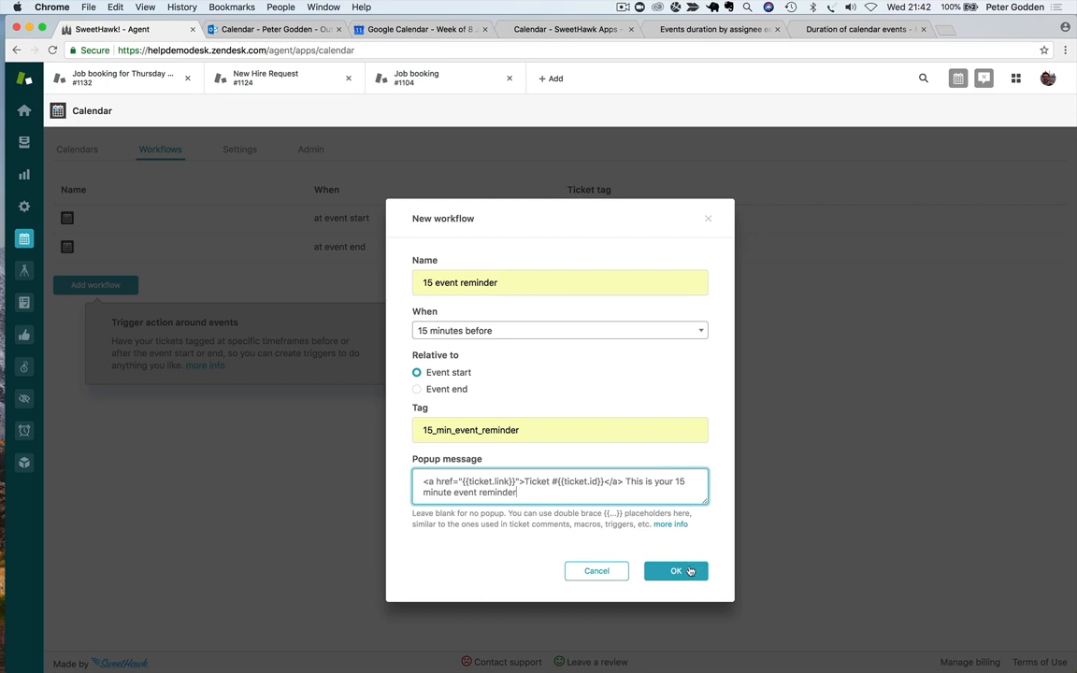
pyautogui.click(687, 570)
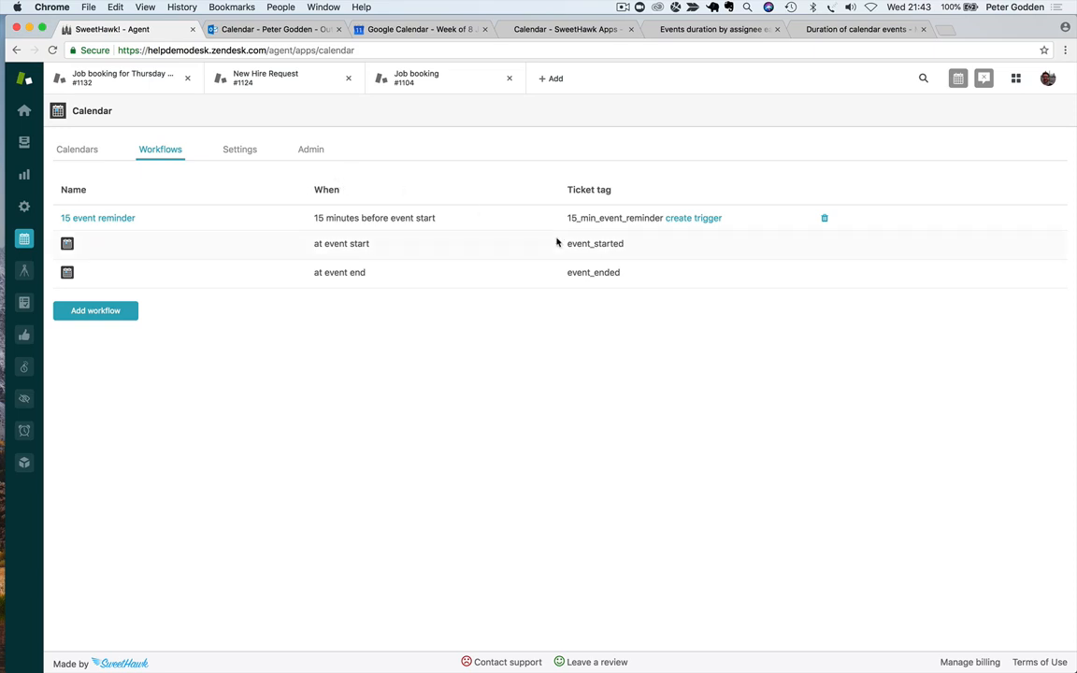
# Create a trigger for the 15 event reminder workflow and open it to review its conditions and actions.
pyautogui.click(703, 220)
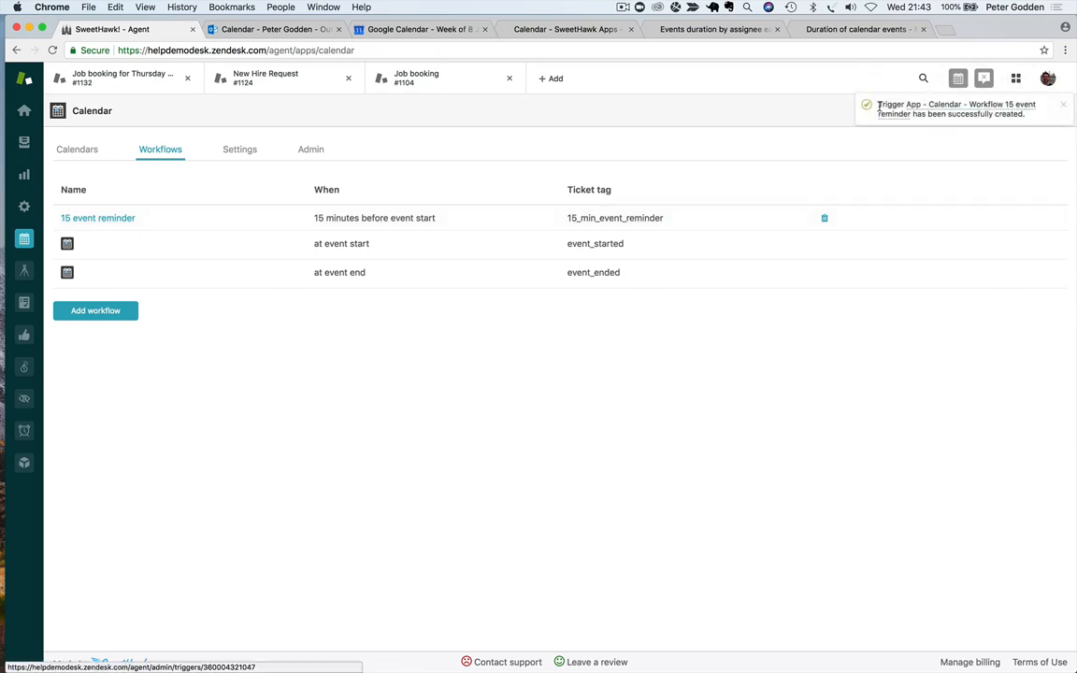
pyautogui.click(1003, 109)
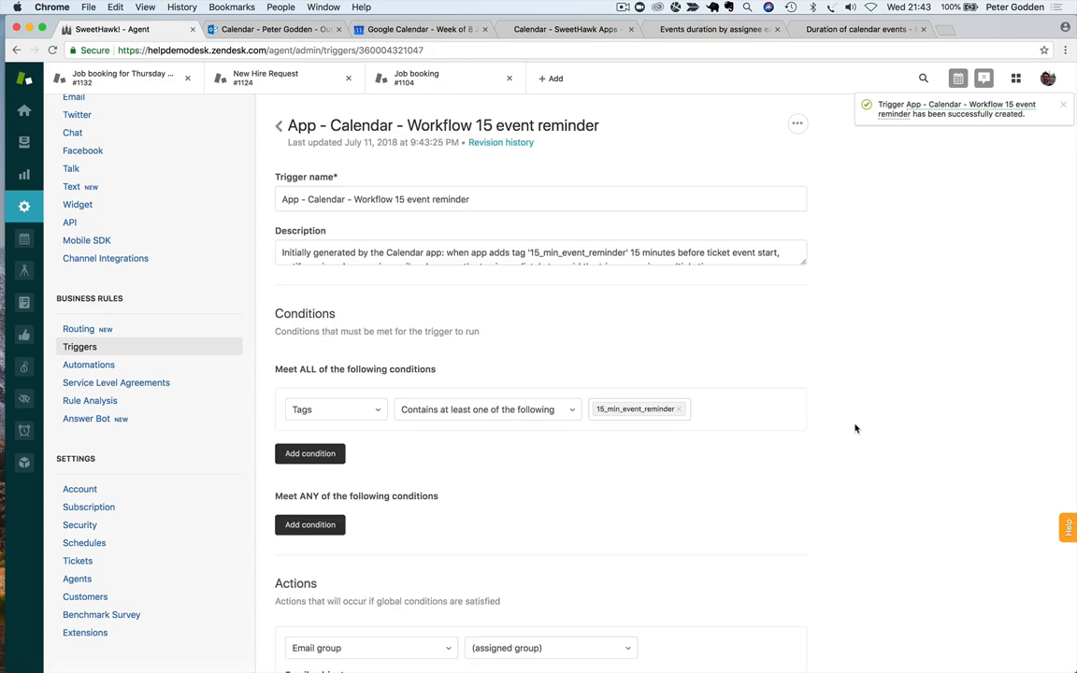
pyautogui.scroll(-3, 435, 328)
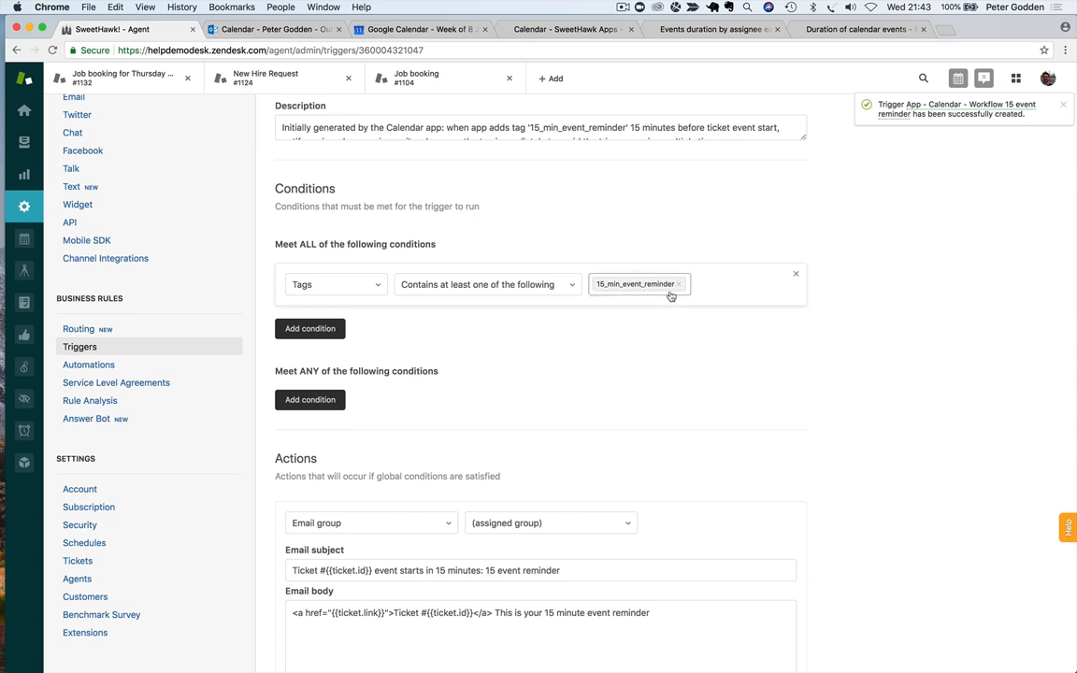
pyautogui.scroll(-6, 704, 347)
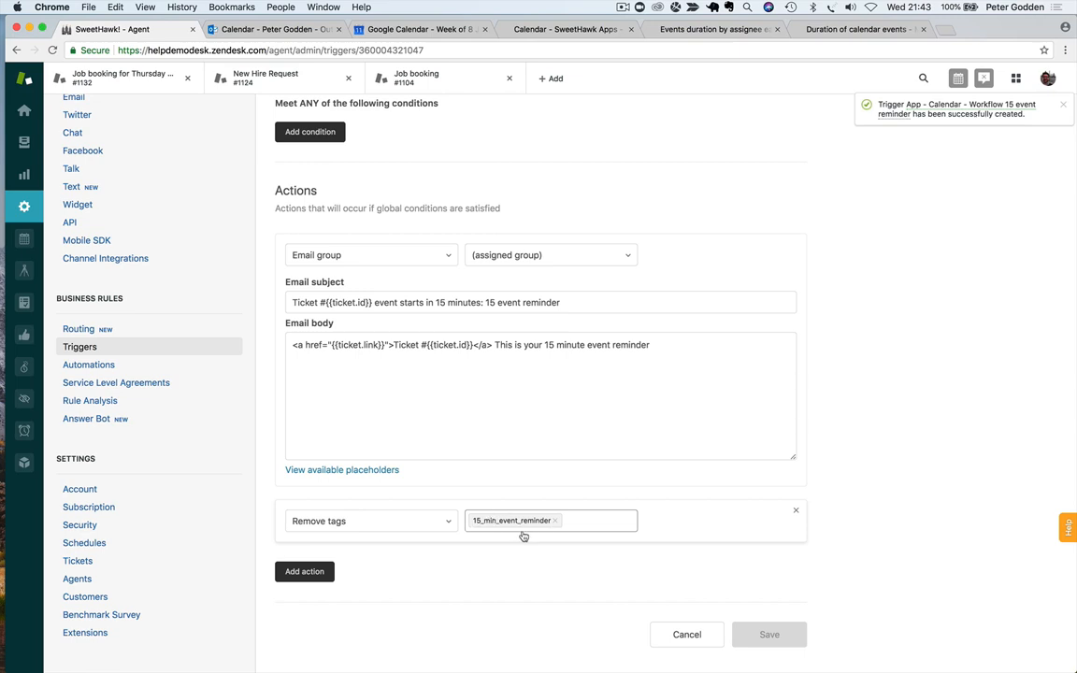
# Add an action to the 15 event reminder trigger that sets the ticket status to Open.
pyautogui.scroll(1, 530, 442)
pyautogui.scroll(-1, 531, 442)
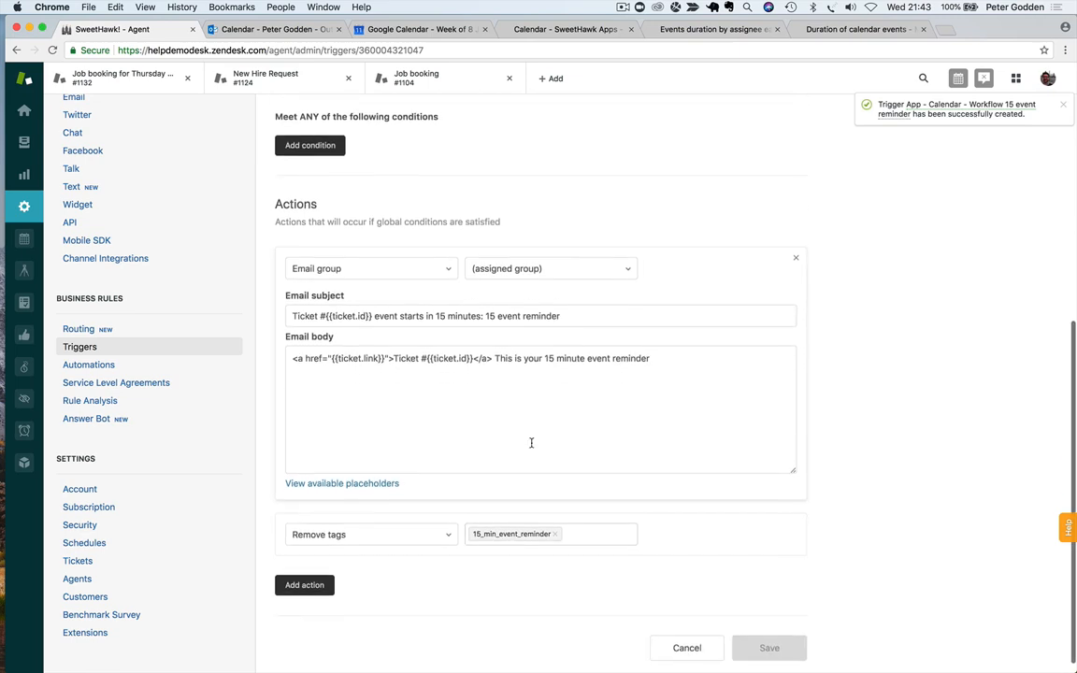
pyautogui.scroll(2, 523, 249)
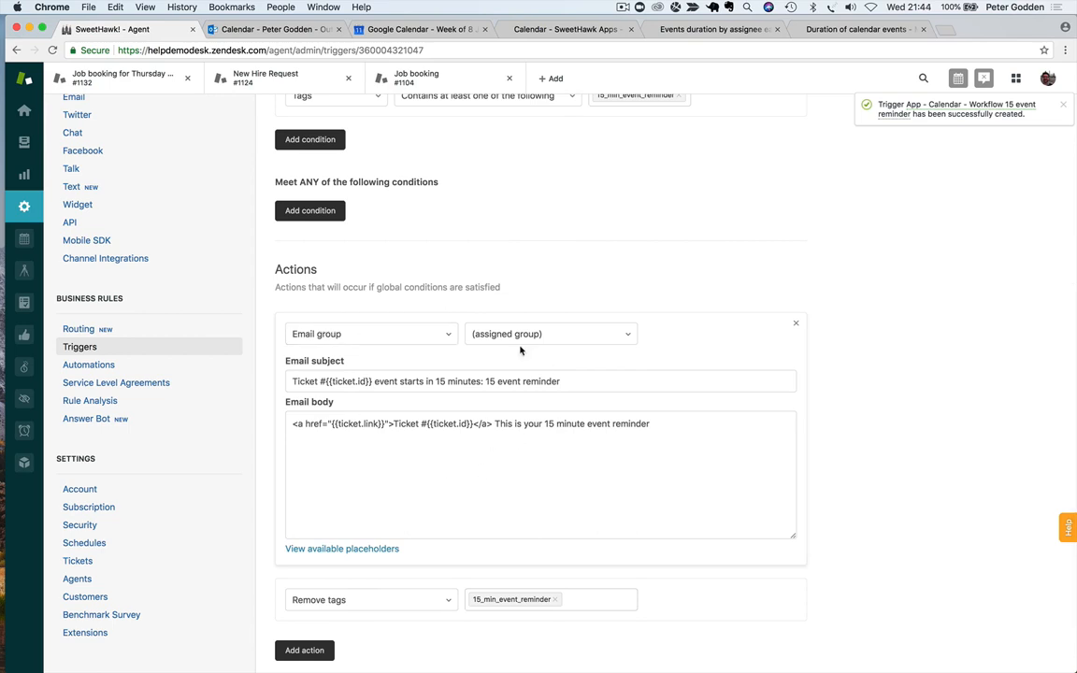
pyautogui.scroll(2, 451, 257)
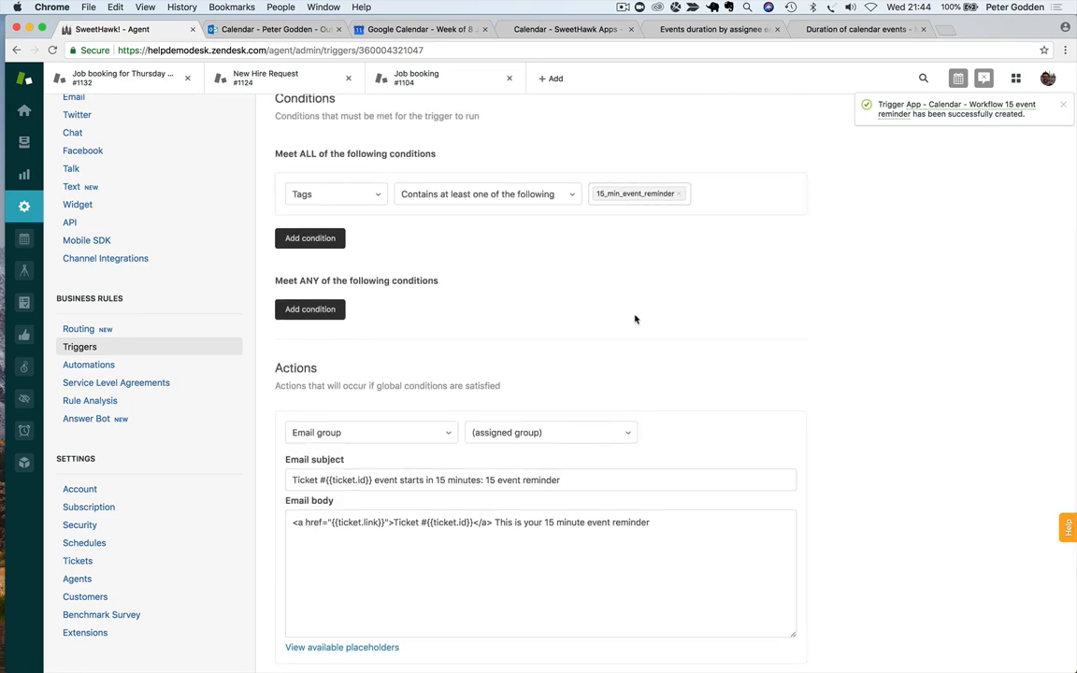
pyautogui.scroll(-2, 634, 315)
pyautogui.scroll(-2, 601, 633)
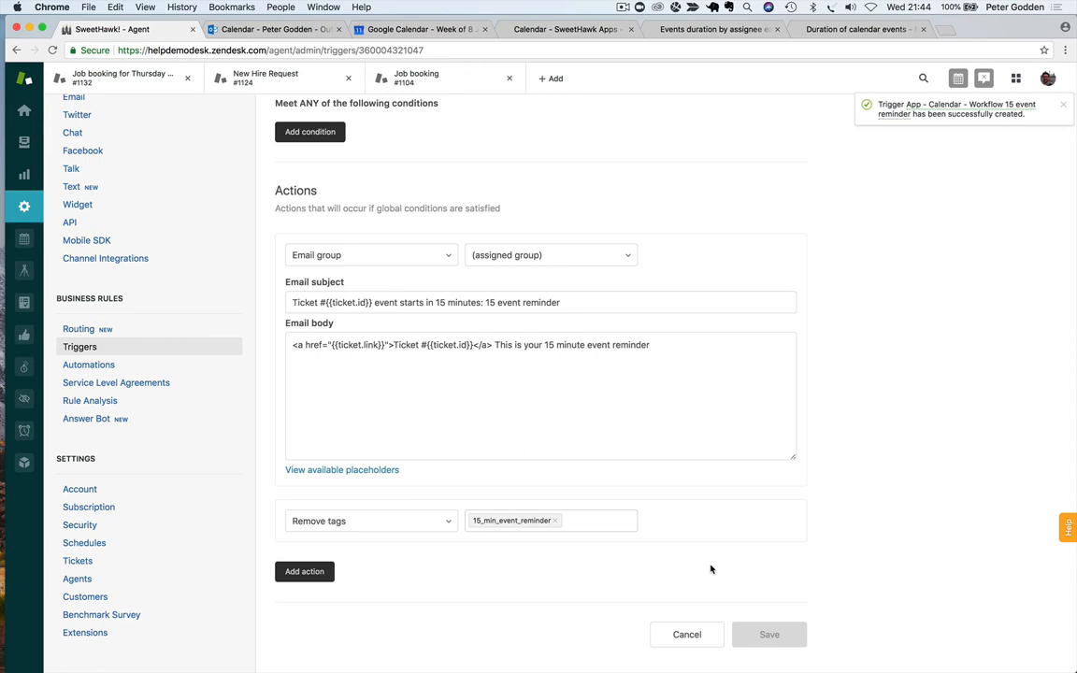
pyautogui.click(305, 571)
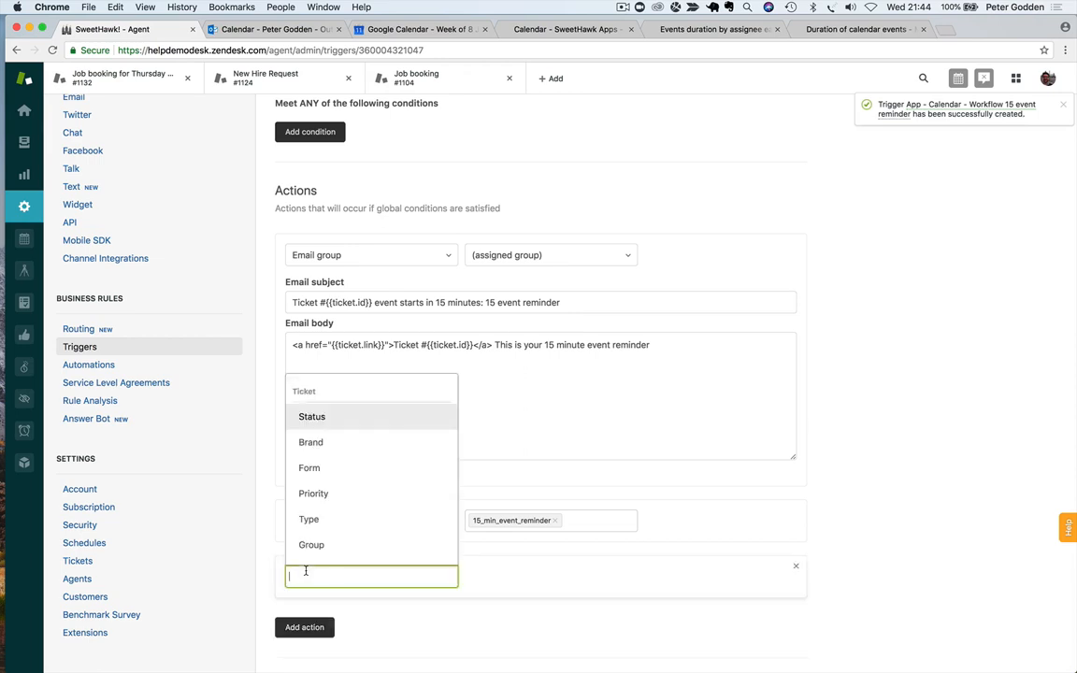
pyautogui.click(323, 423)
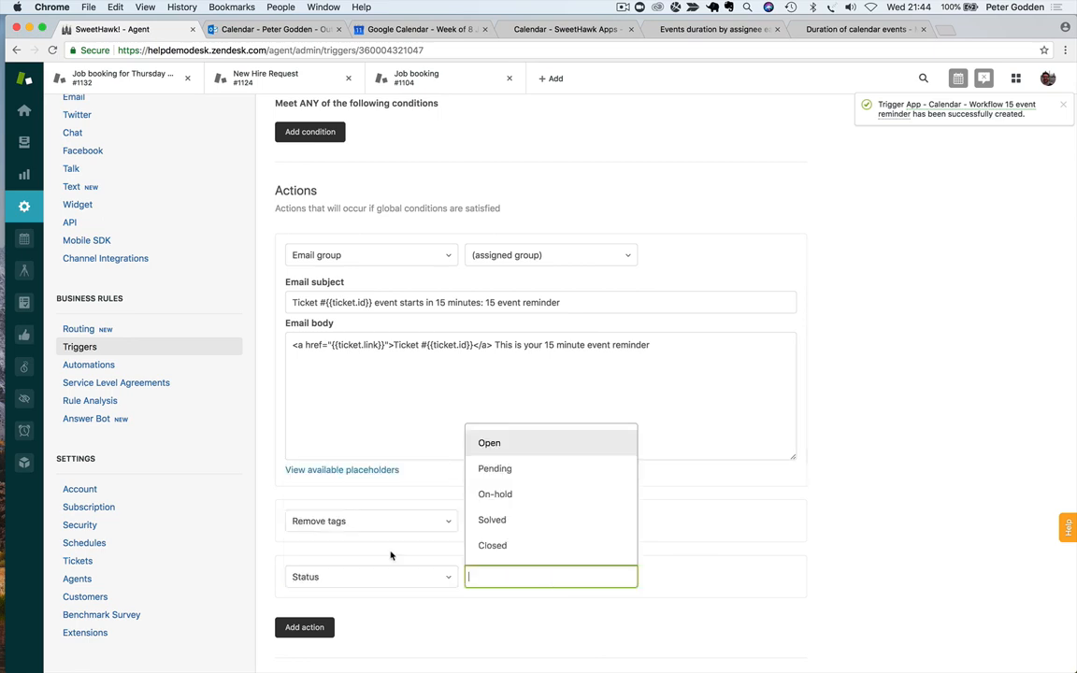
pyautogui.click(511, 446)
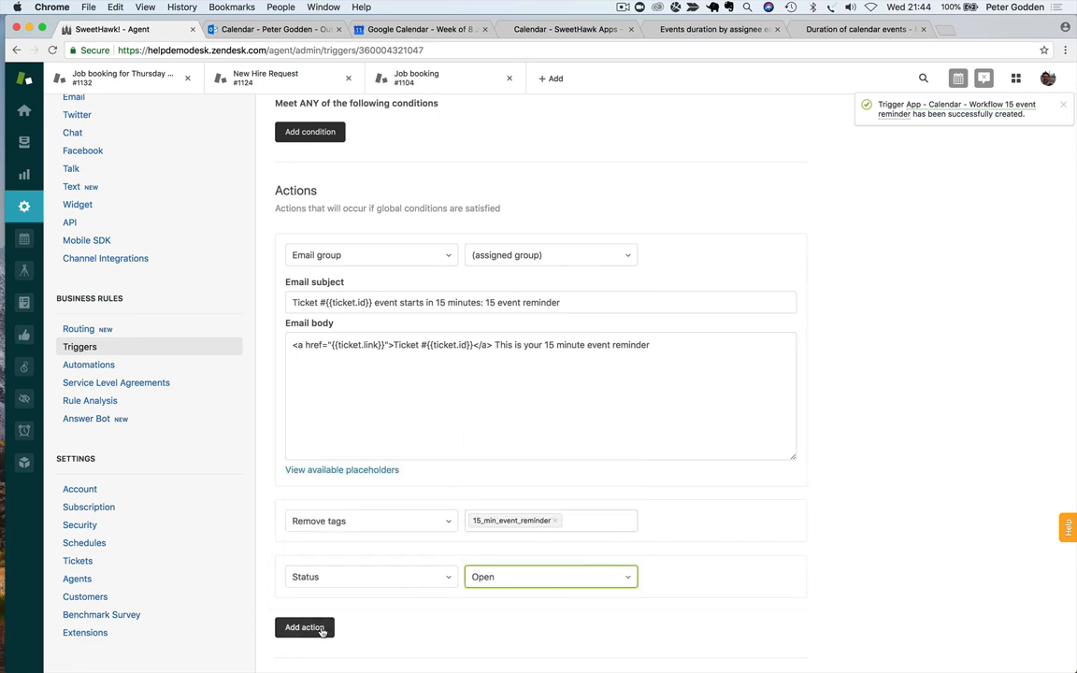
# Add another trigger action that sets the ticket priority to High.
pyautogui.click(305, 627)
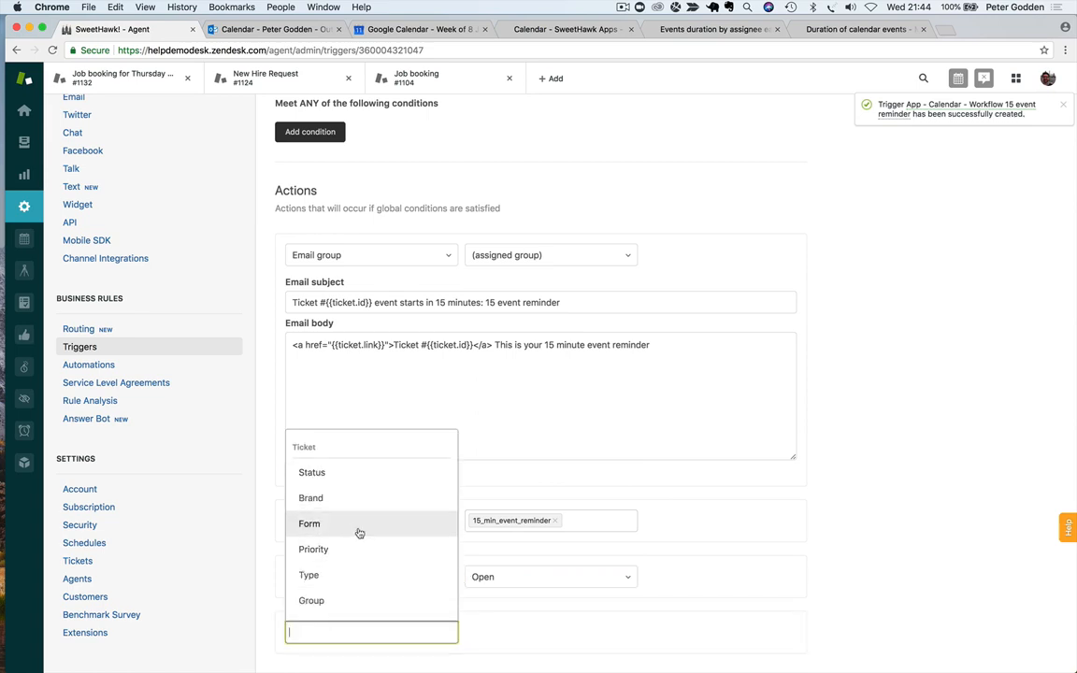
pyautogui.click(356, 560)
pyautogui.click(520, 581)
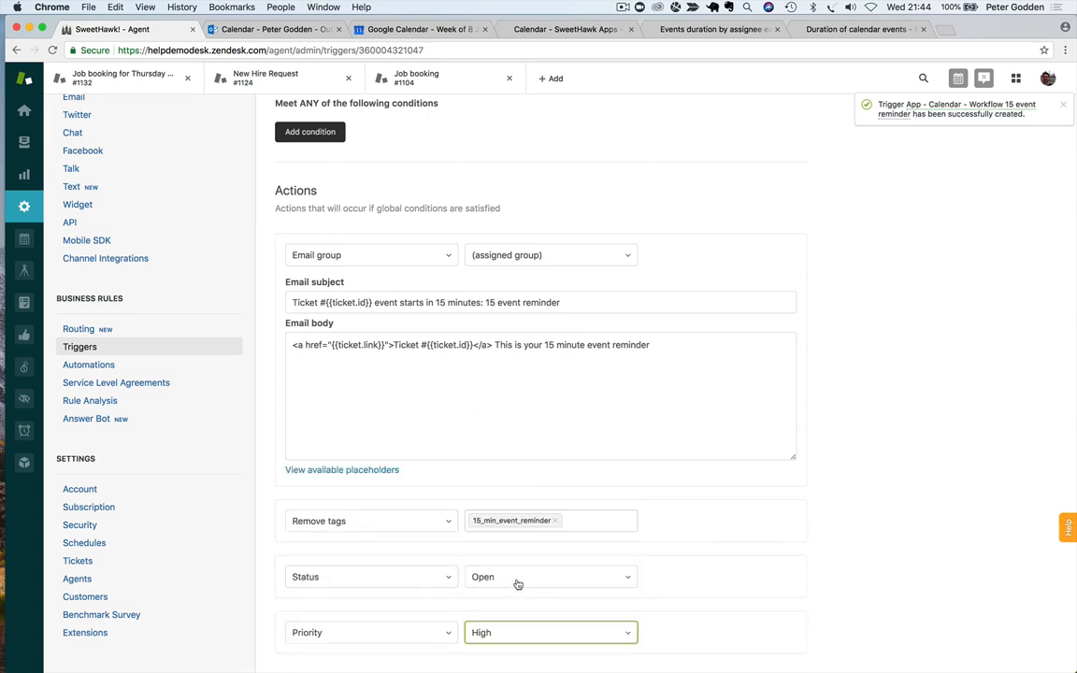
pyautogui.scroll(-3, 794, 489)
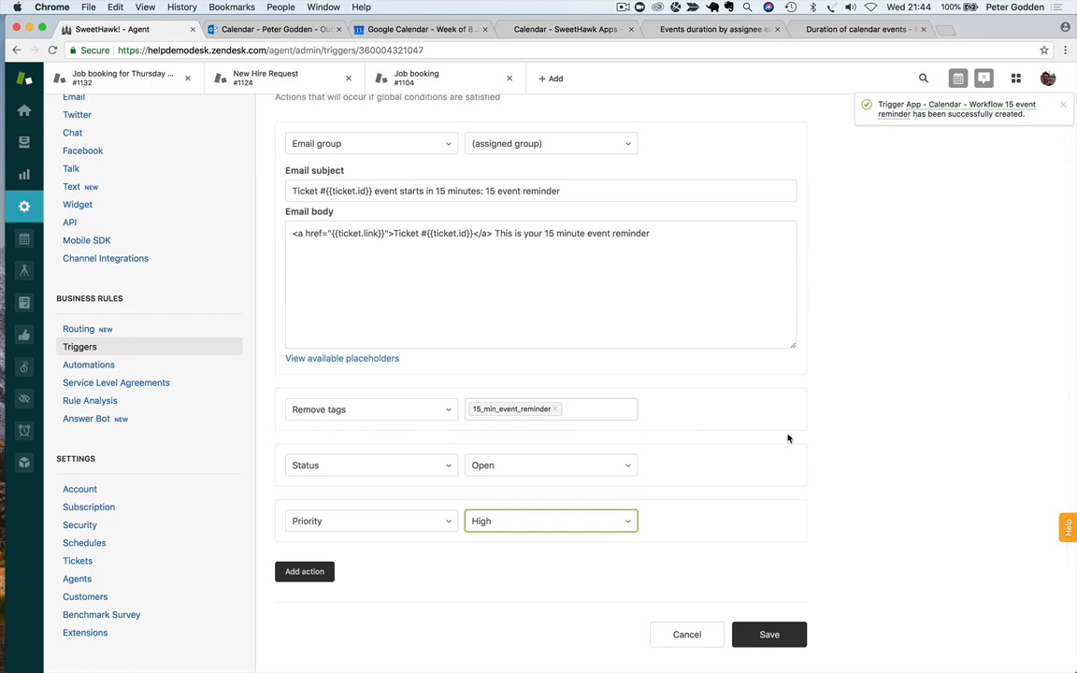
# Add a second, blank condition to the trigger's set of conditions that must all be met.
pyautogui.scroll(10, 786, 437)
pyautogui.scroll(-4, 836, 299)
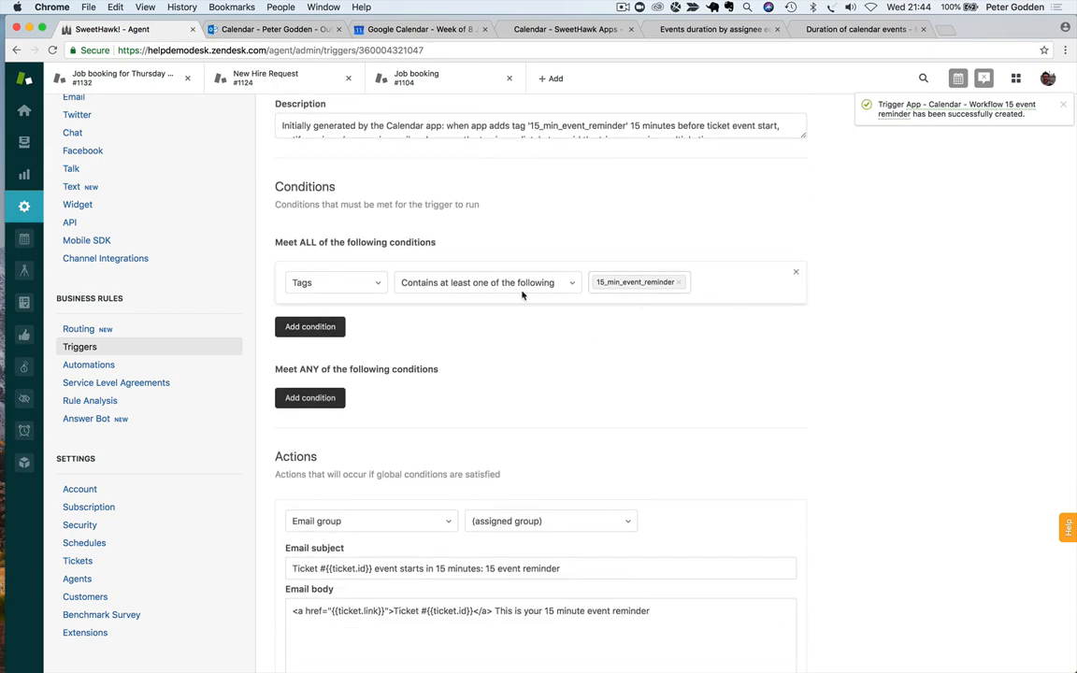
pyautogui.click(322, 331)
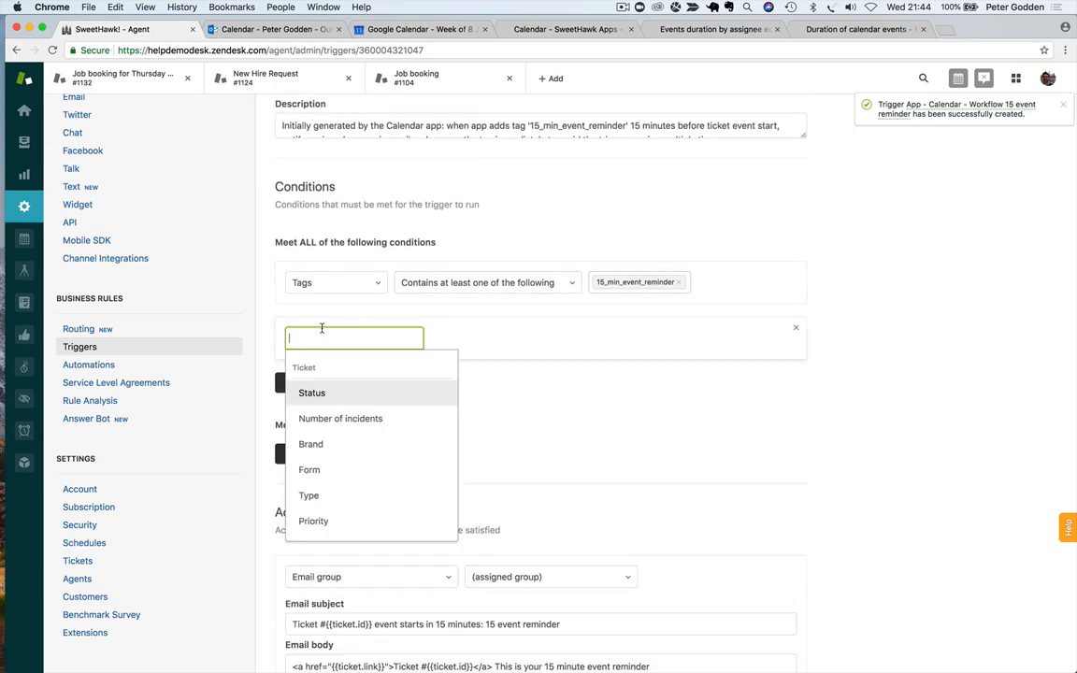
pyautogui.click(341, 445)
pyautogui.click(509, 367)
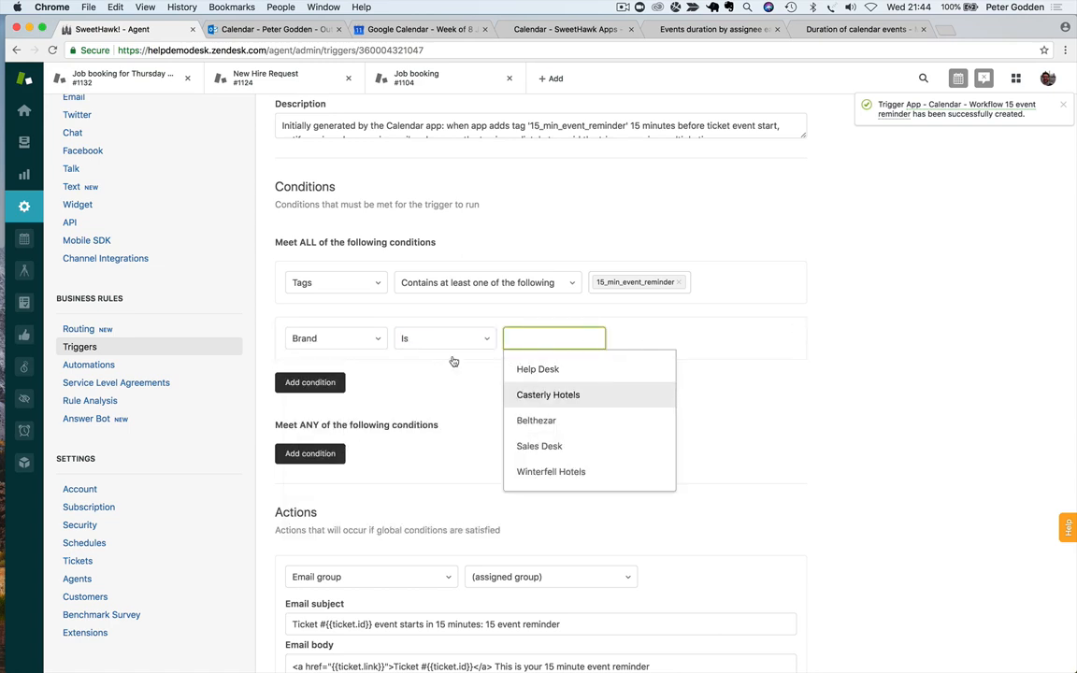
pyautogui.click(325, 339)
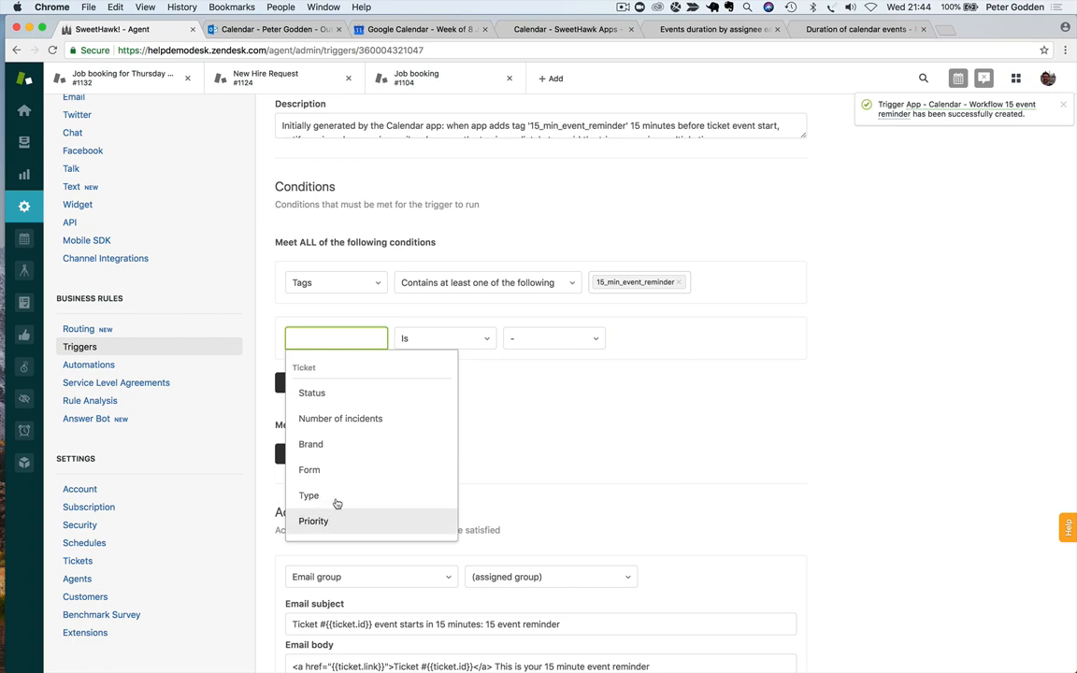
pyautogui.write('asi')
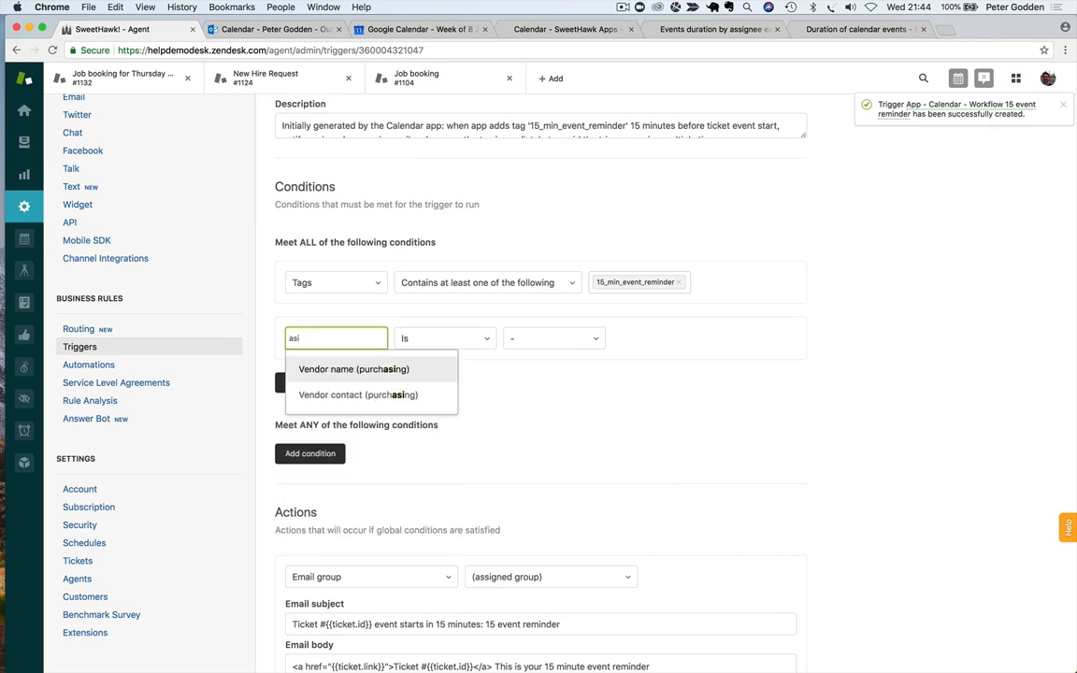
pyautogui.press('BackSpace')
pyautogui.write('s')
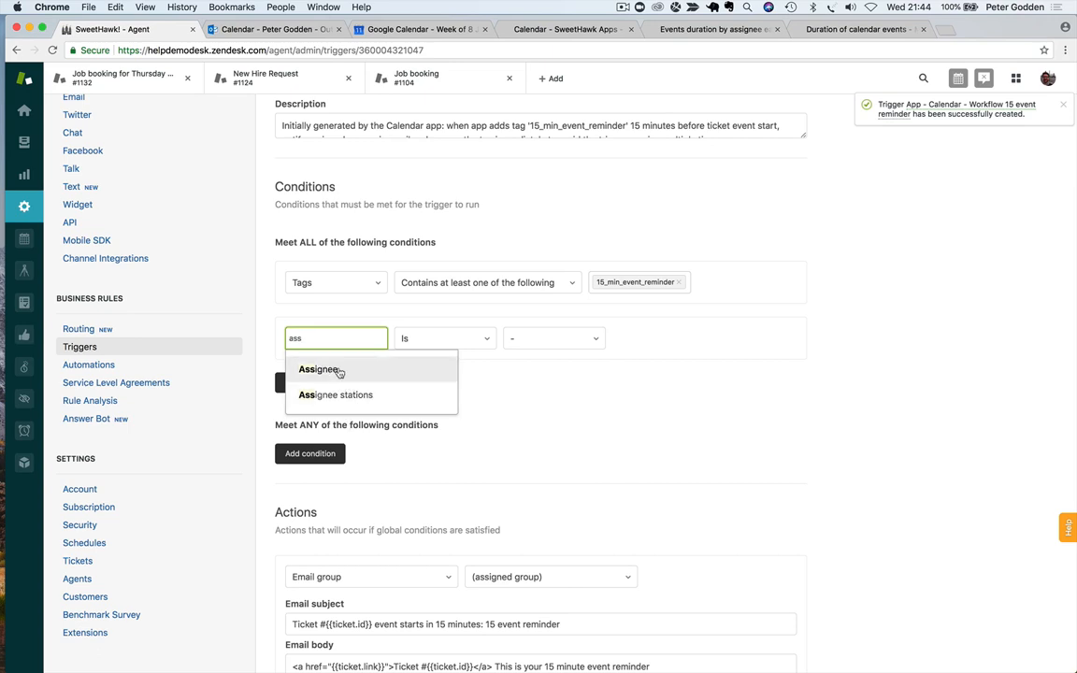
pyautogui.click(314, 346)
pyautogui.write('ticket')
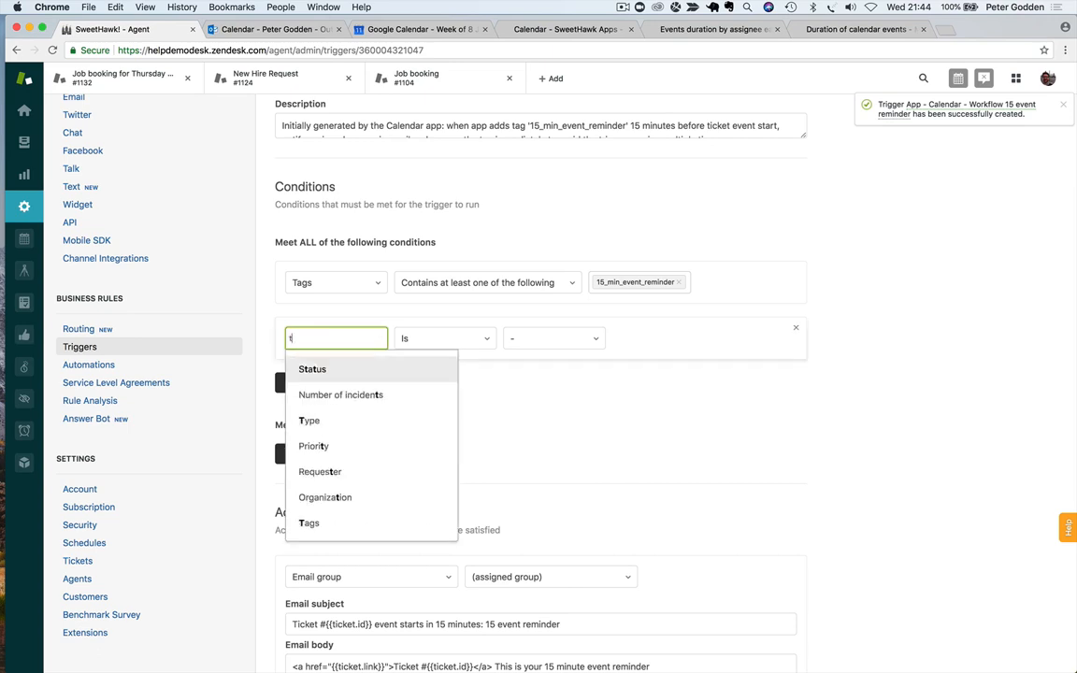
pyautogui.press('BackSpace')
pyautogui.press('BackSpace')
pyautogui.press('BackSpace')
pyautogui.press('BackSpace')
pyautogui.press('BackSpace')
pyautogui.press('BackSpace')
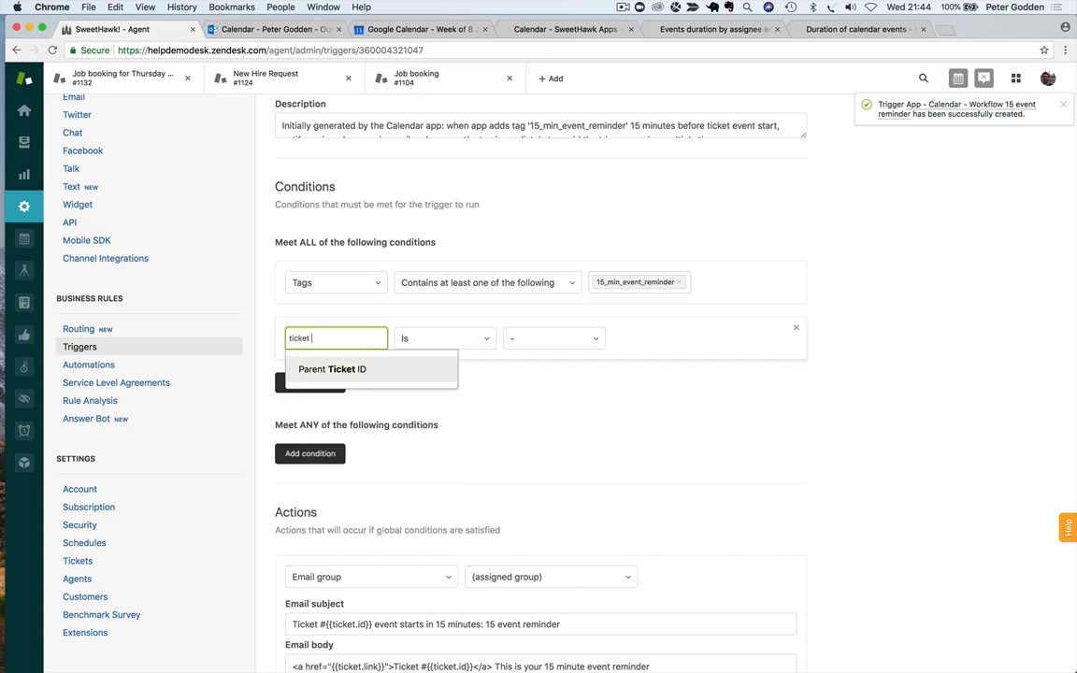
# Define the trigger's second condition as Group Is IT.
pyautogui.write('gro')
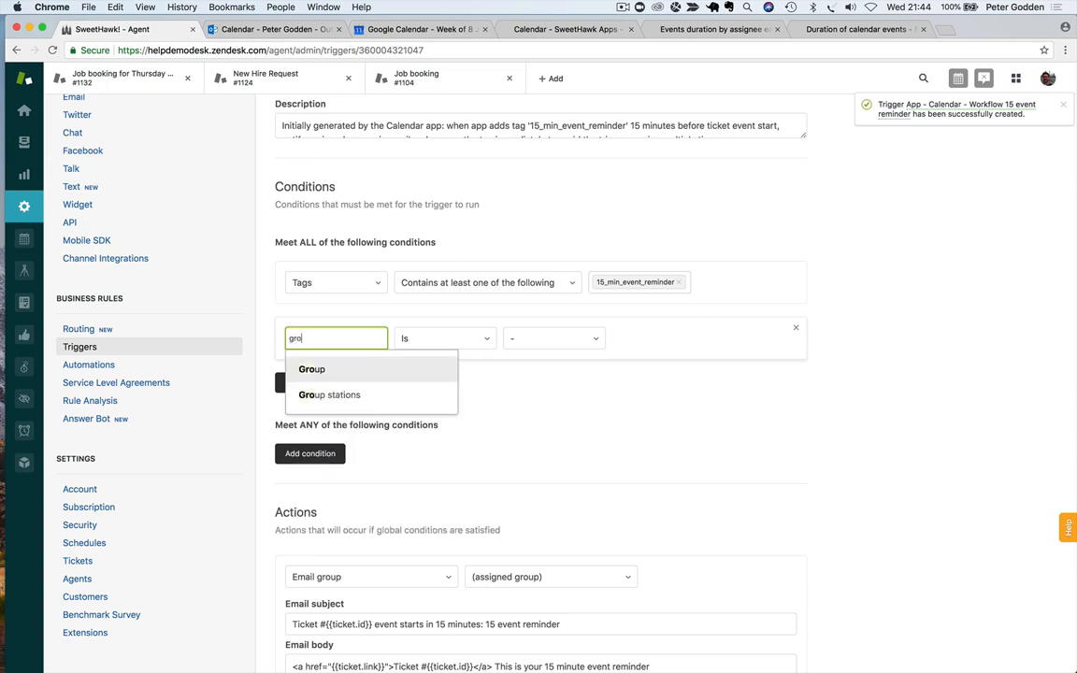
pyautogui.click(339, 371)
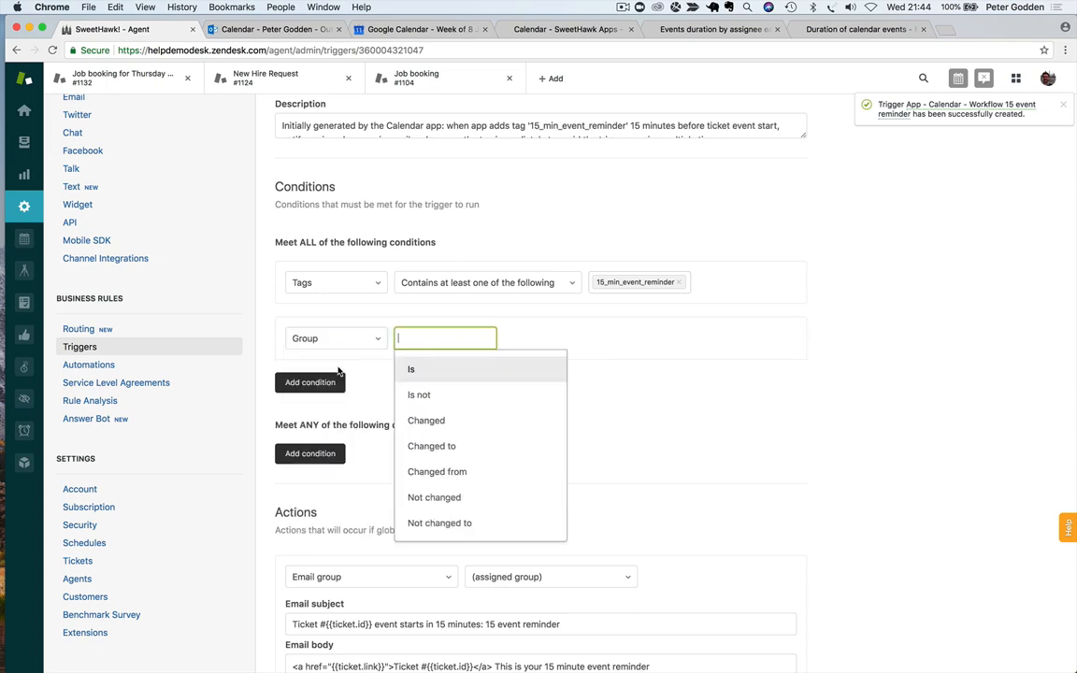
pyautogui.click(444, 371)
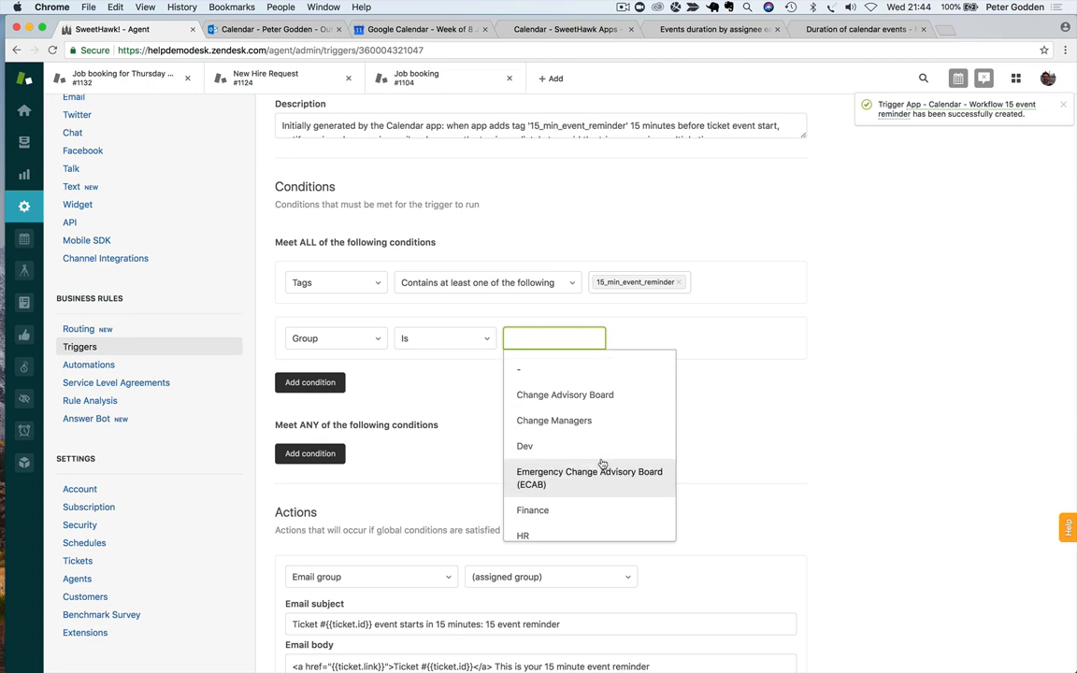
pyautogui.scroll(-3, 612, 411)
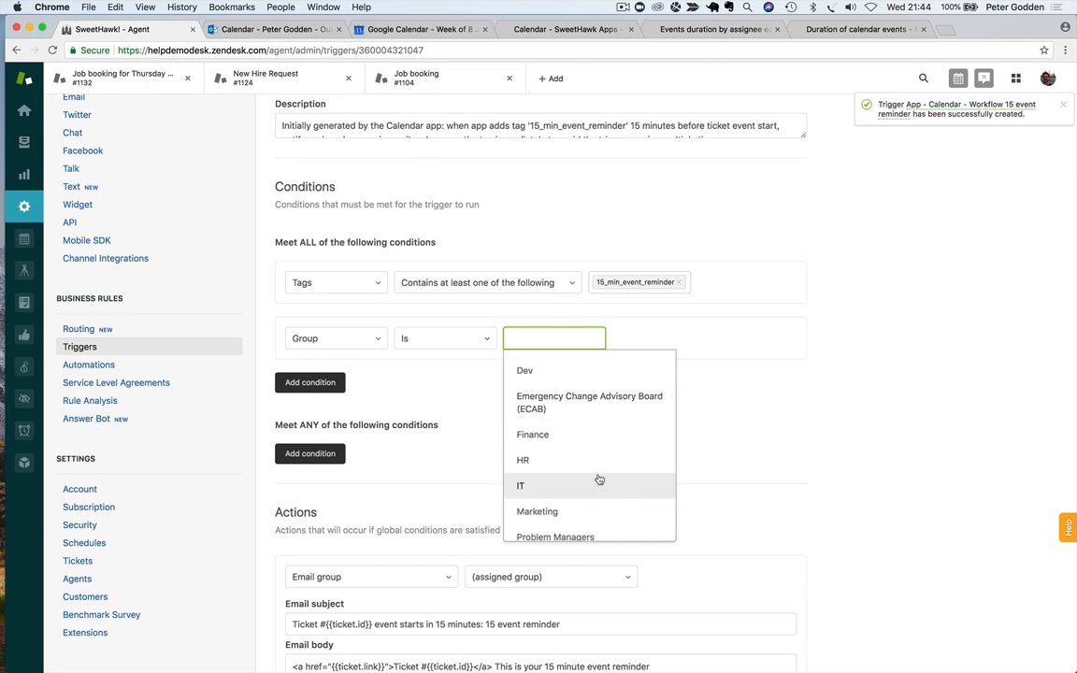
pyautogui.click(598, 484)
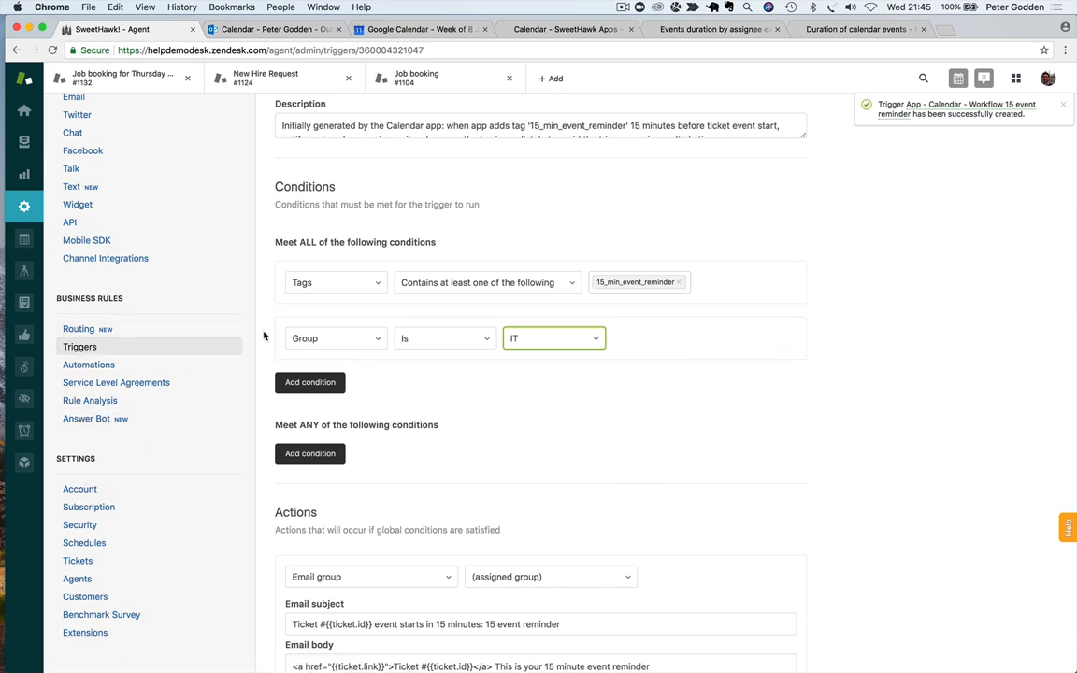
# Switch to the Calendar training presentation in Keynote and display the closing Thanks! slide.
pyautogui.hotkey('ctrl', 'Left')
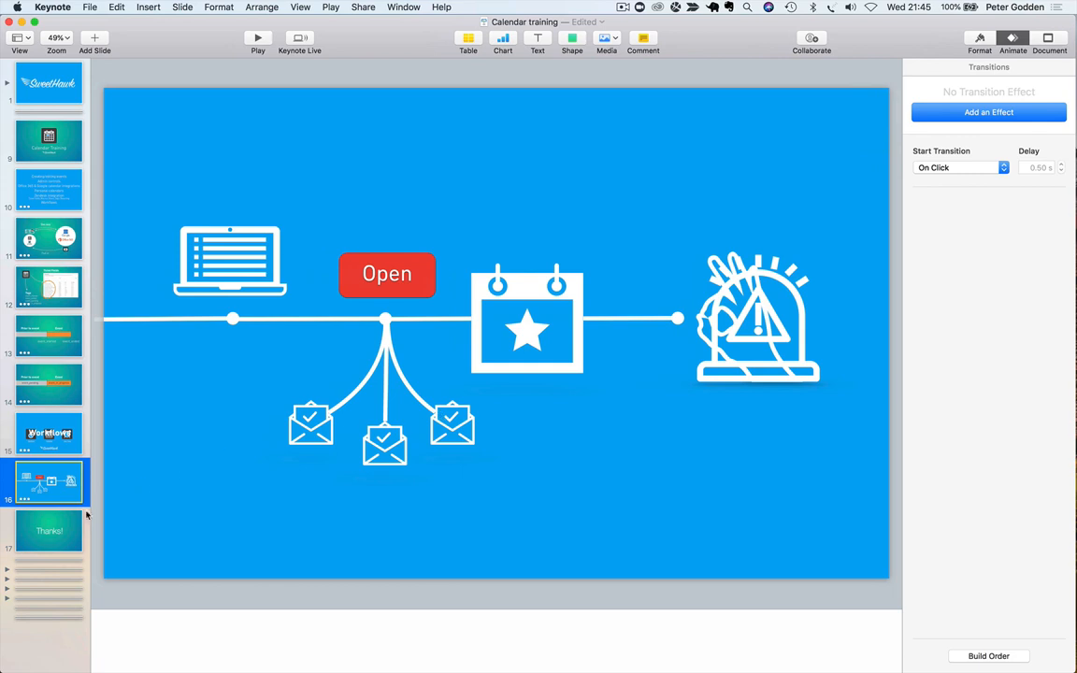
pyautogui.click(107, 532)
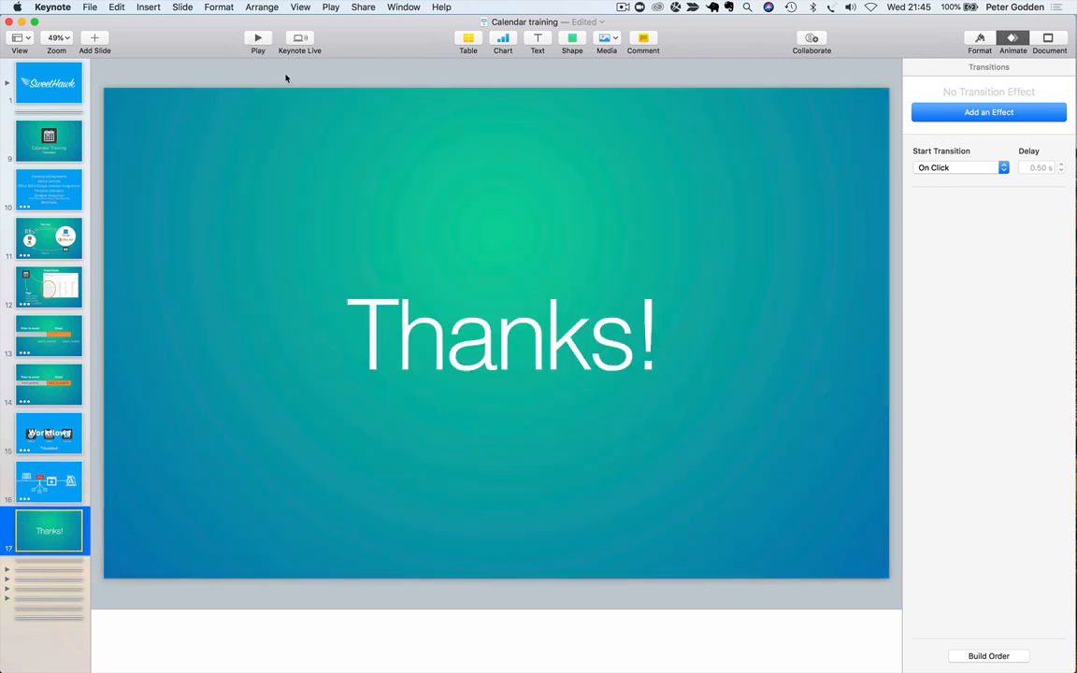